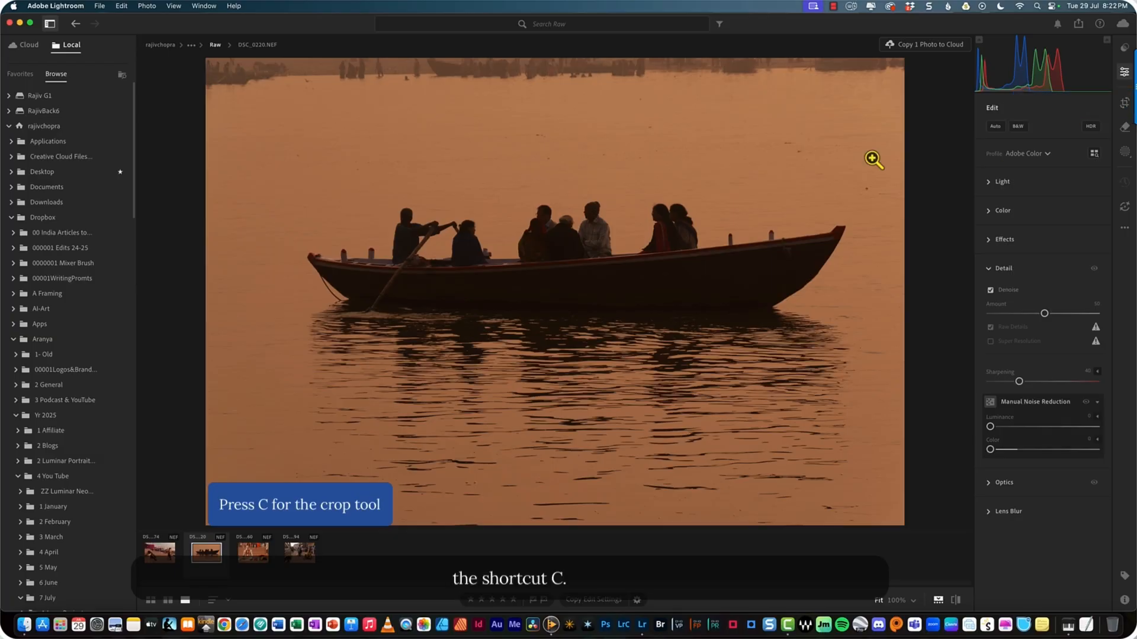
Step: Crop away the hazy shoreline strip along the photo's upper edge and set the crop aspect to 1 x 1
{"action": "key", "text": "c"}
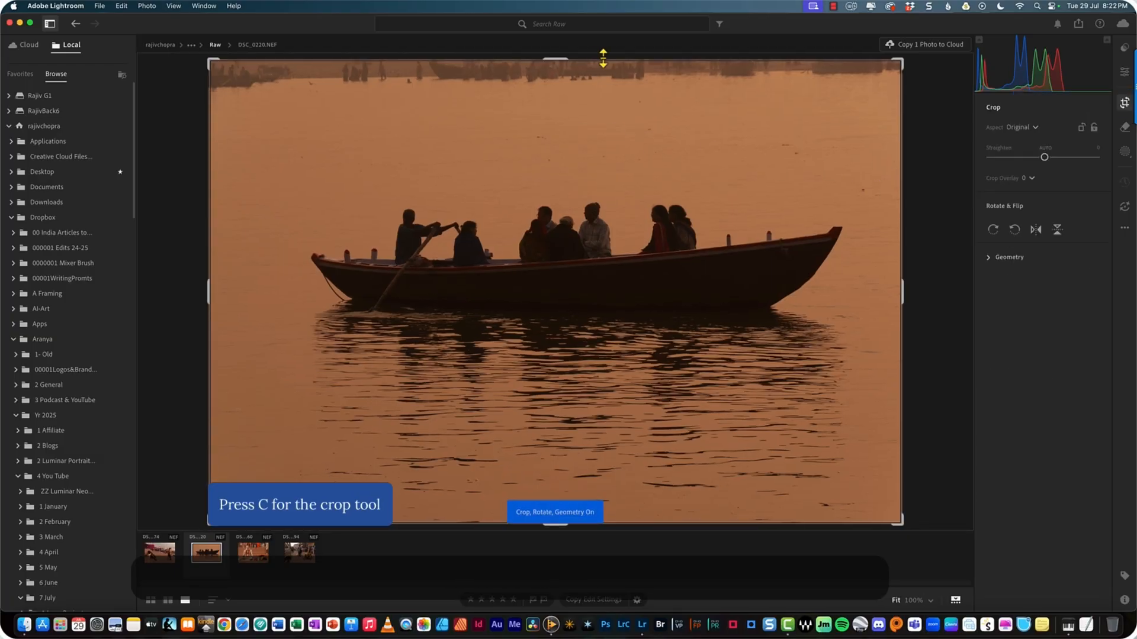
{"action": "left_click_drag", "start_coordinate": [561, 60], "coordinate": [560, 76]}
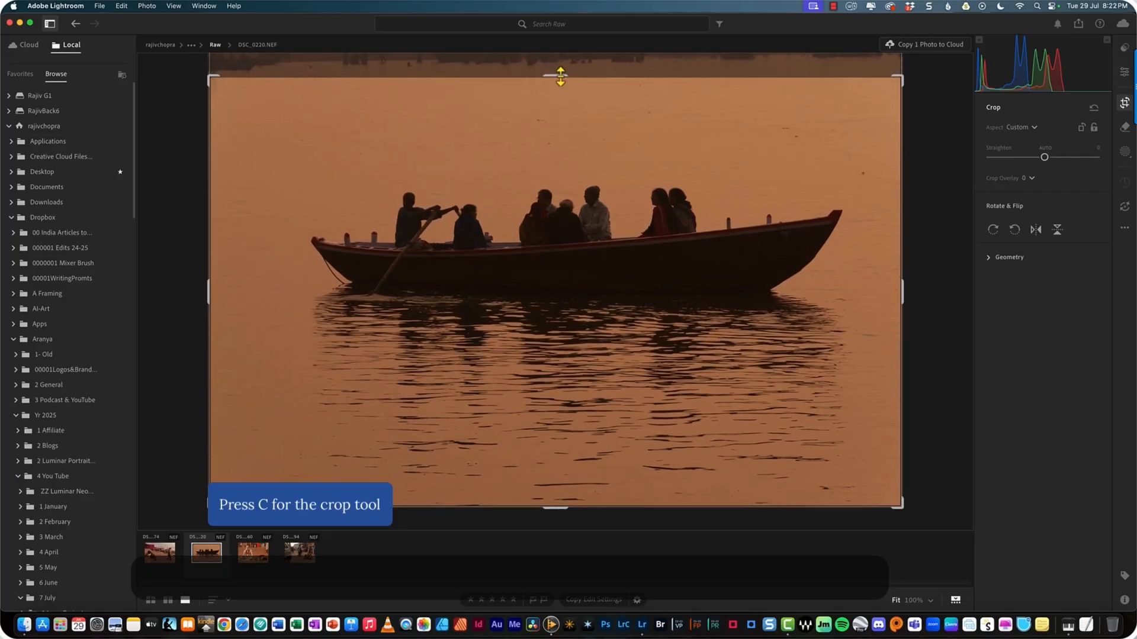
{"action": "left_click", "coordinate": [1035, 127]}
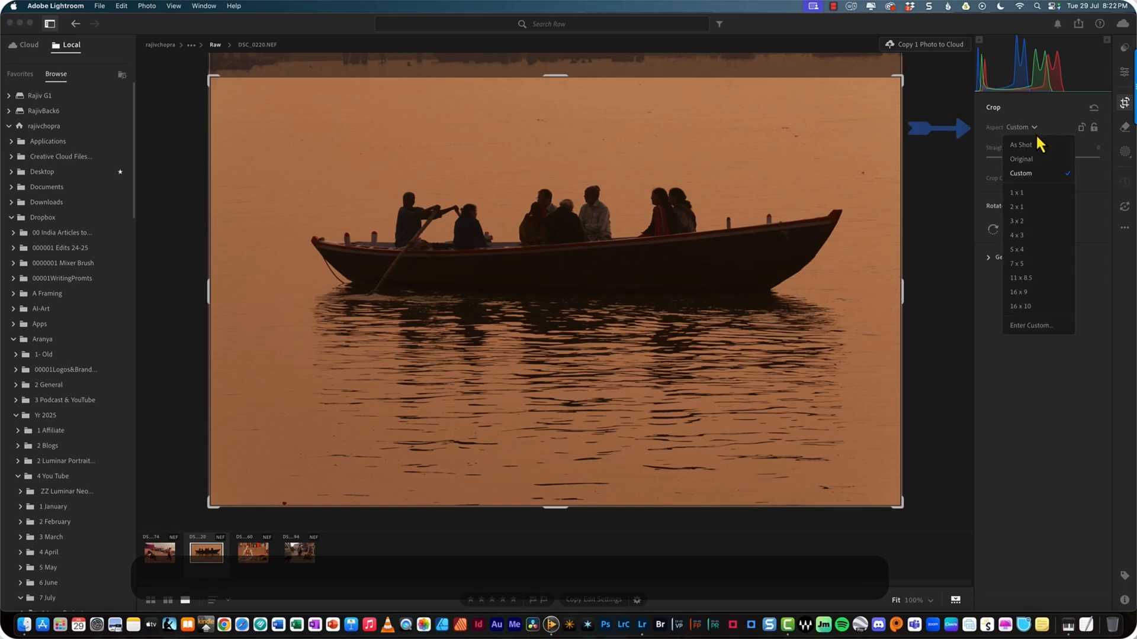
{"action": "left_click", "coordinate": [1035, 195]}
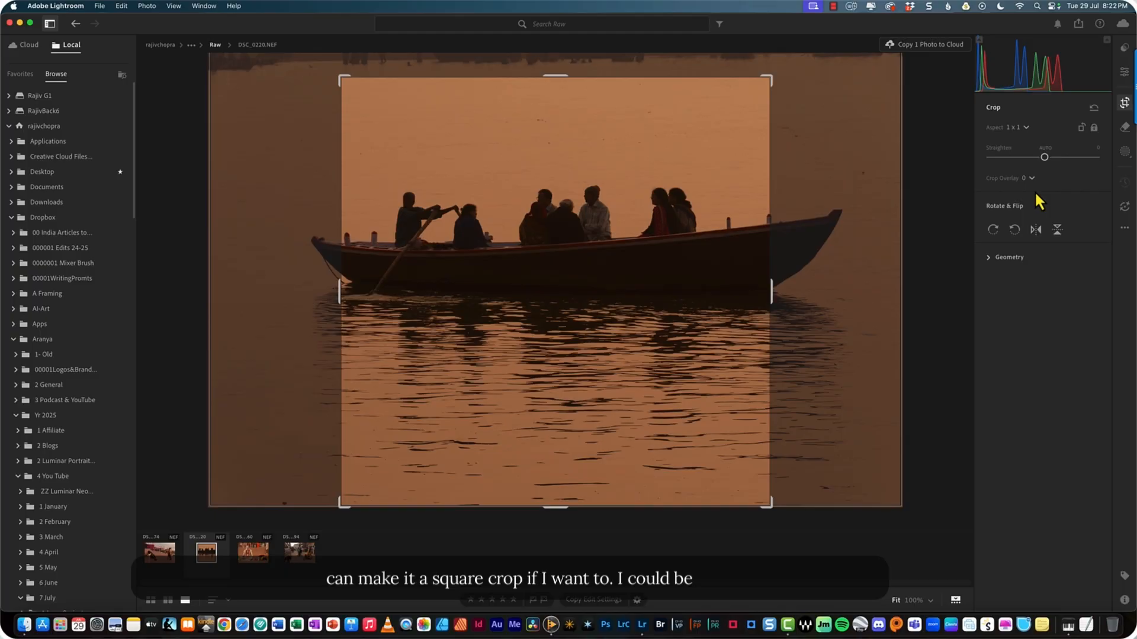
Step: Set the crop aspect to 4 x 3 and switch the crop frame to landscape orientation
{"action": "left_click", "coordinate": [1029, 130]}
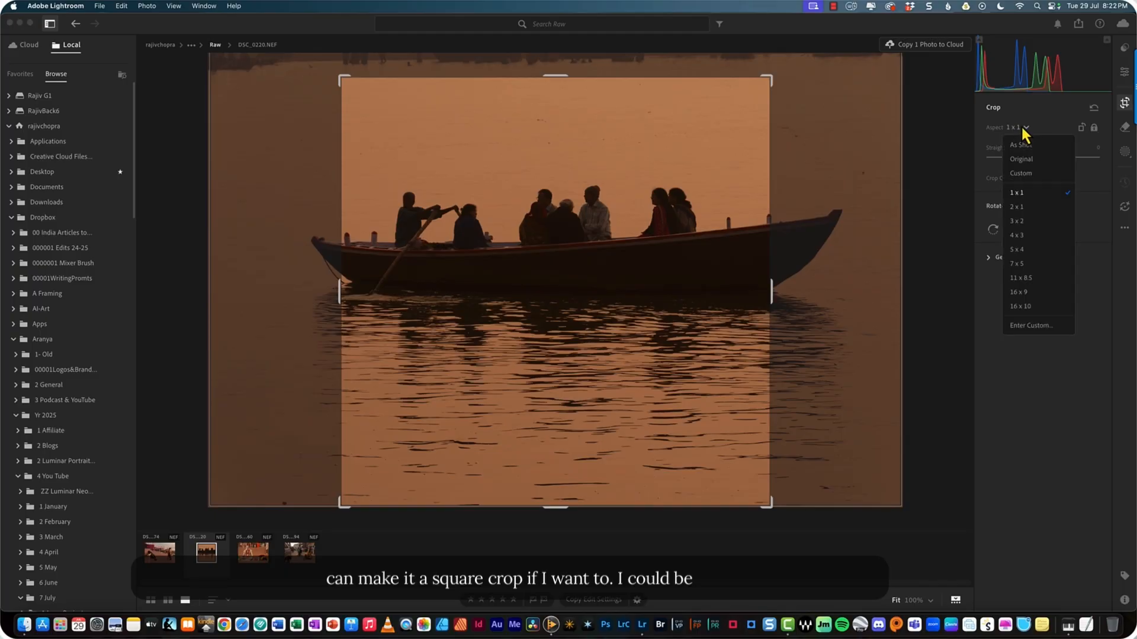
{"action": "left_click", "coordinate": [1027, 236]}
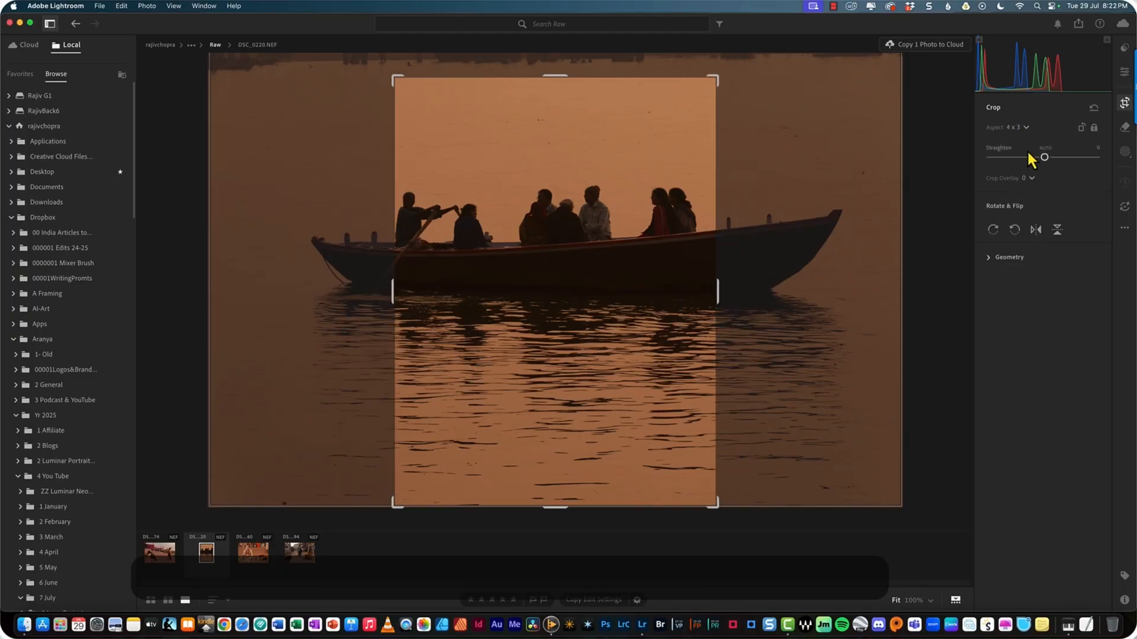
{"action": "left_click", "coordinate": [1082, 126]}
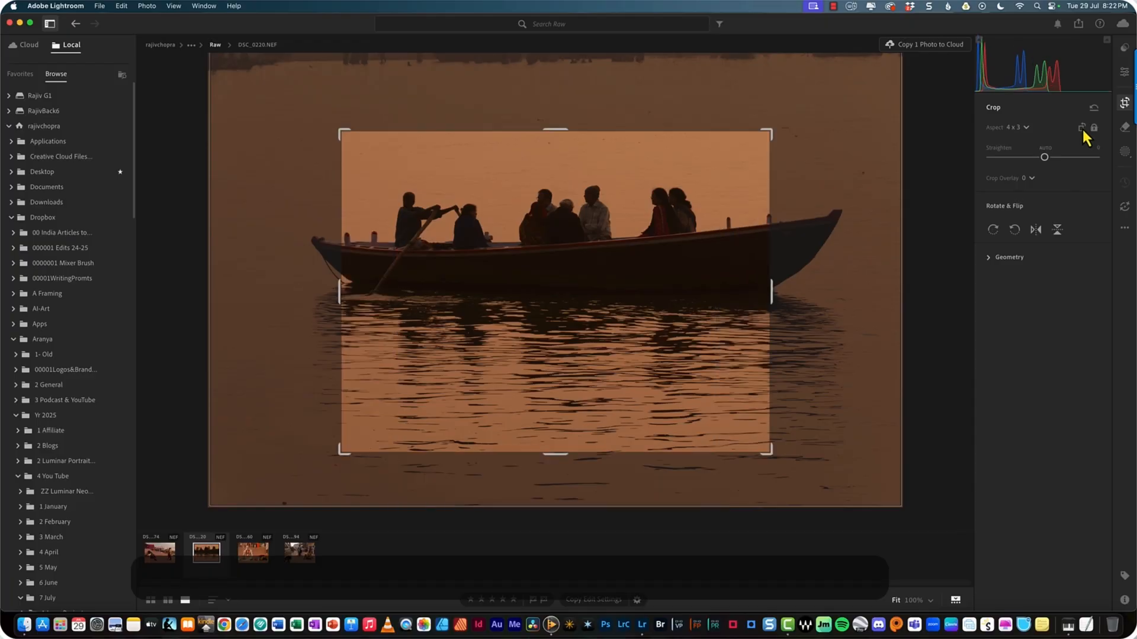
Step: Set the crop aspect to 16 x 10, enlarge the frame to hold the whole boat, and reset the crop
{"action": "left_click", "coordinate": [1021, 129]}
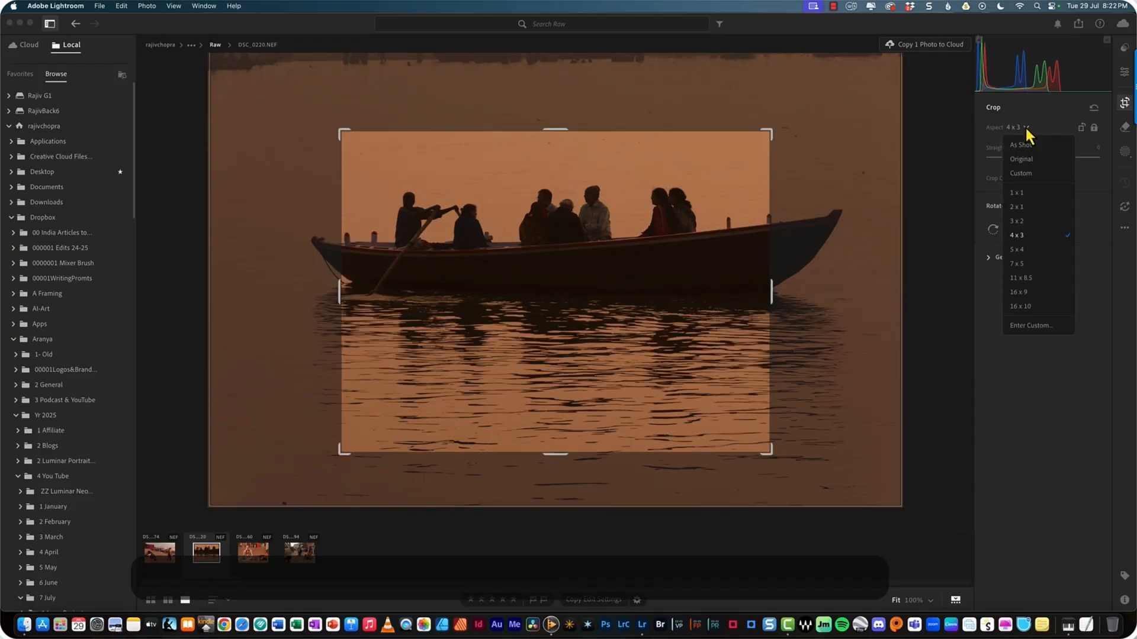
{"action": "left_click", "coordinate": [1036, 307]}
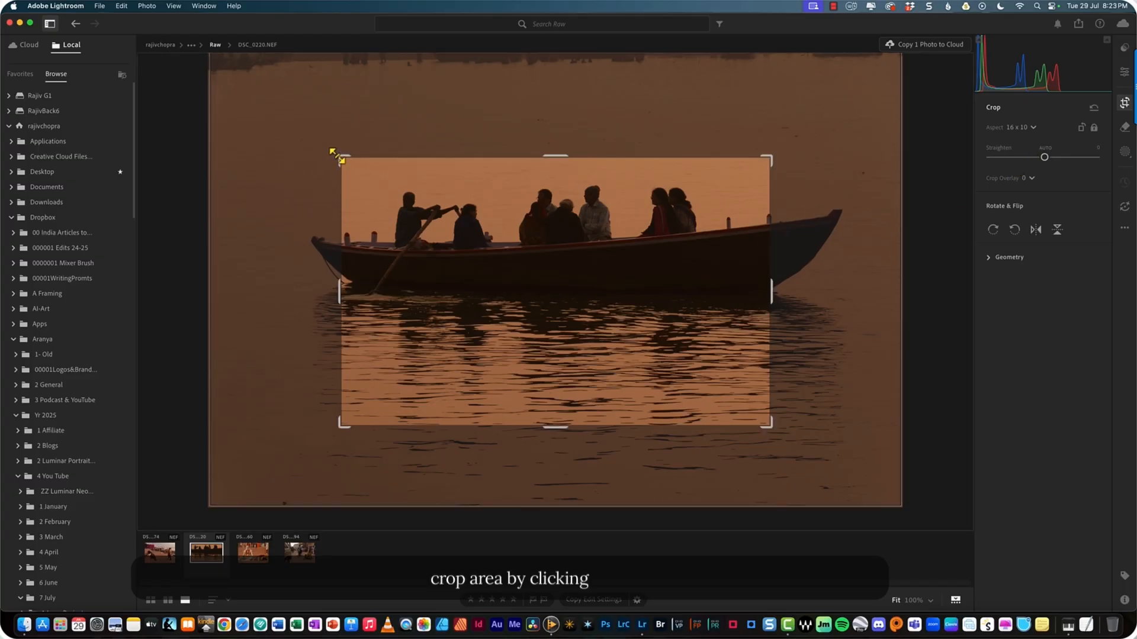
{"action": "left_click_drag", "start_coordinate": [340, 157], "coordinate": [302, 136]}
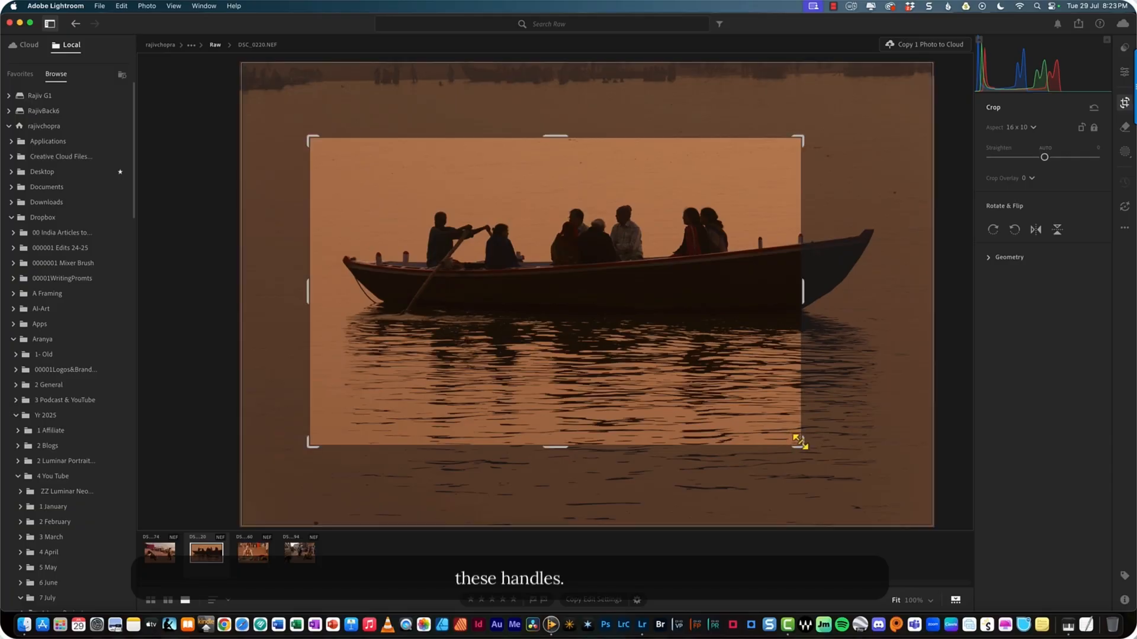
{"action": "left_click_drag", "start_coordinate": [800, 442], "coordinate": [843, 465]}
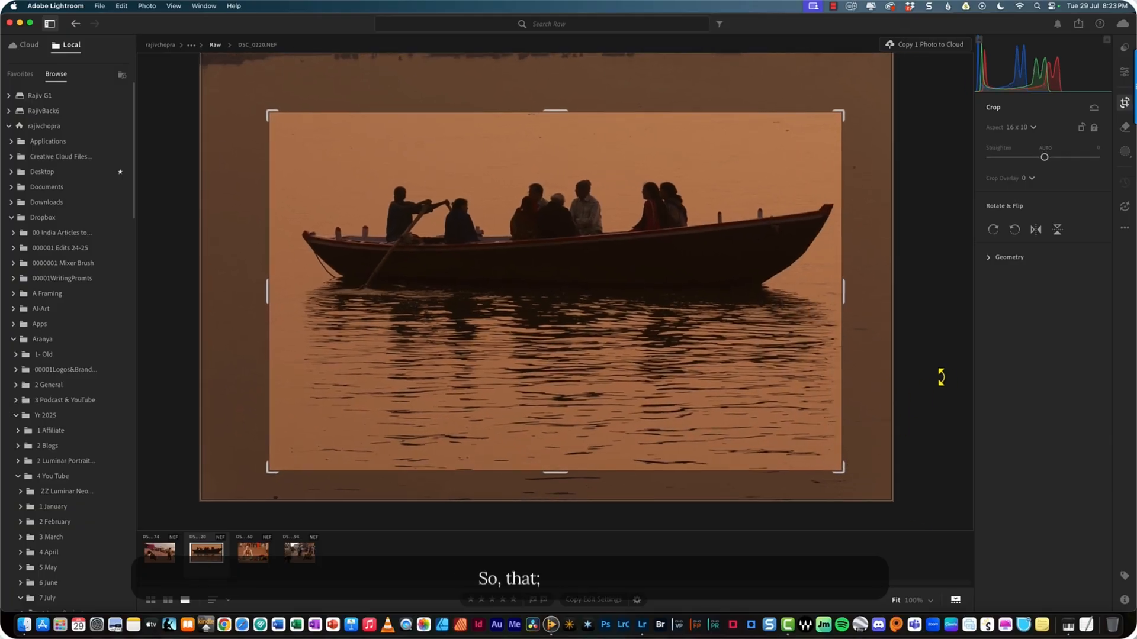
{"action": "left_click", "coordinate": [1094, 109]}
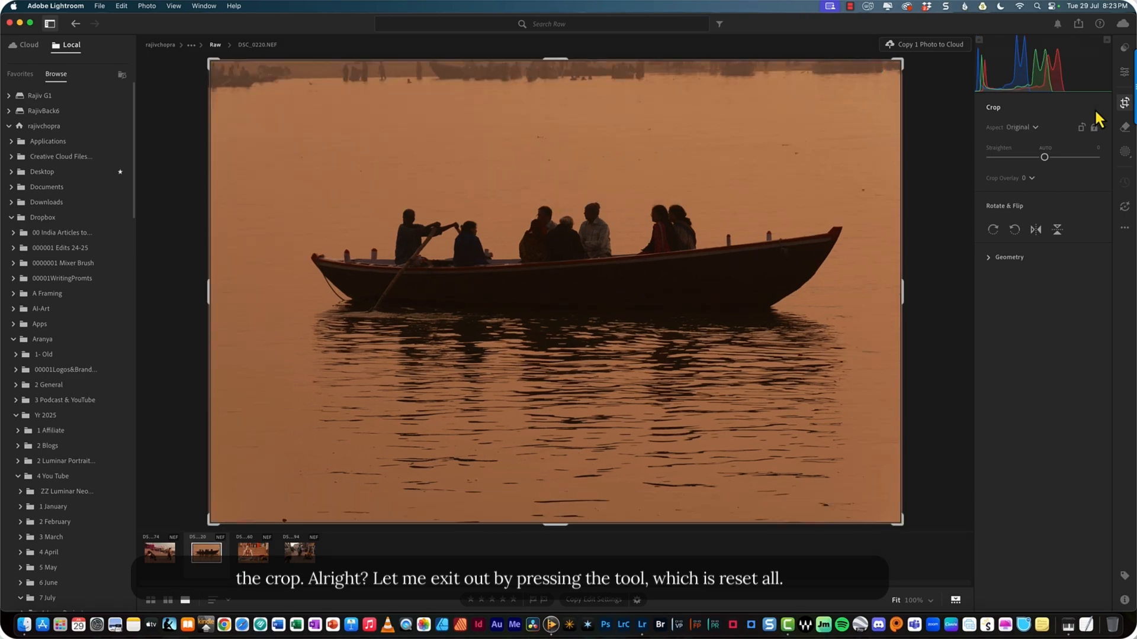
Step: Try rotating the photo clockwise and flipping it horizontally and vertically, restoring its original orientation each time
{"action": "left_click", "coordinate": [992, 234]}
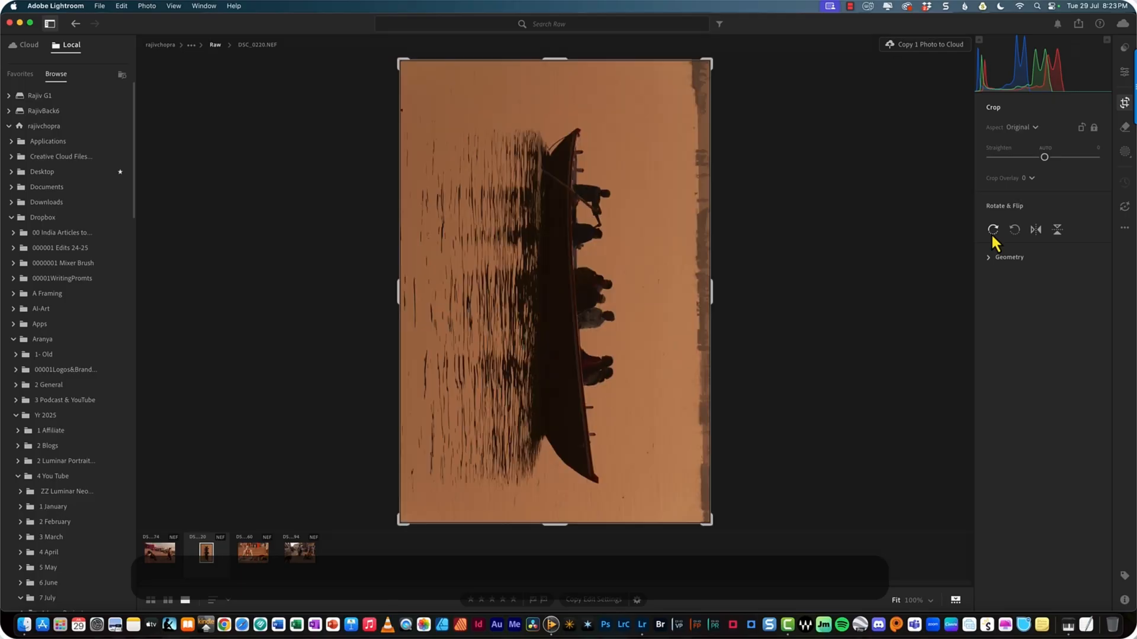
{"action": "left_click", "coordinate": [1014, 231]}
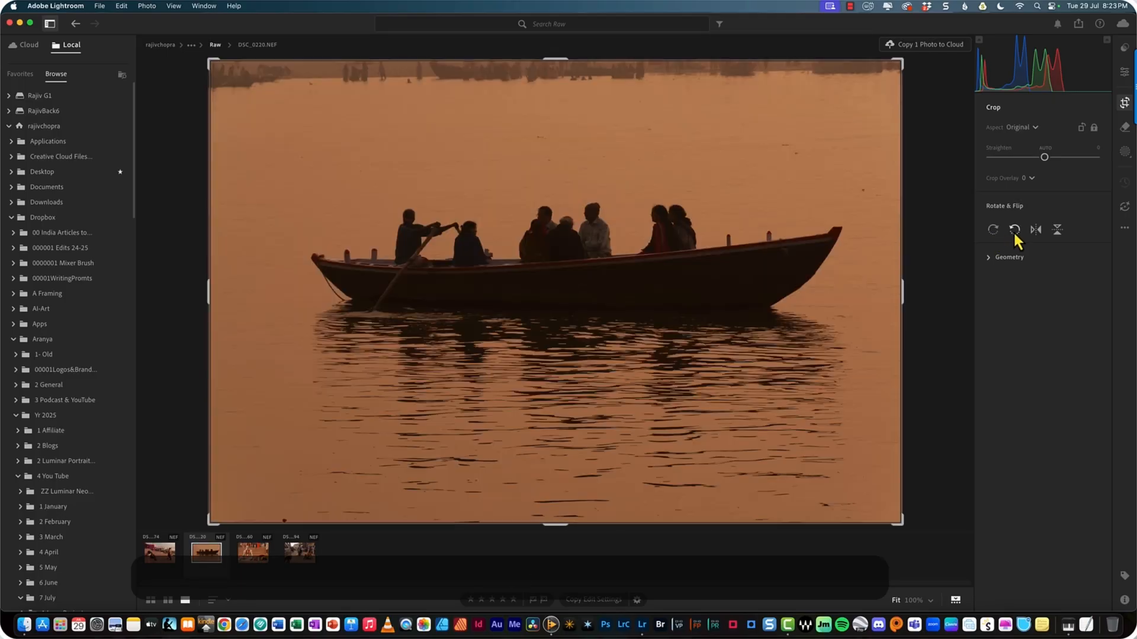
{"action": "left_click", "coordinate": [1037, 231]}
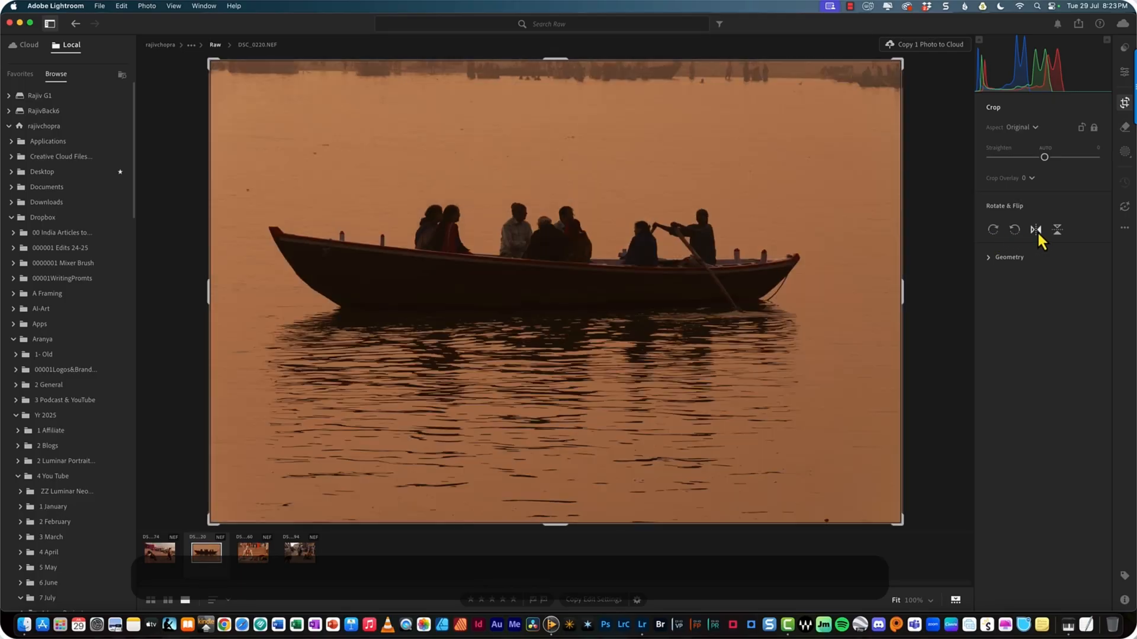
{"action": "left_click", "coordinate": [1036, 230]}
{"action": "left_click", "coordinate": [1036, 230]}
{"action": "left_click", "coordinate": [1036, 230]}
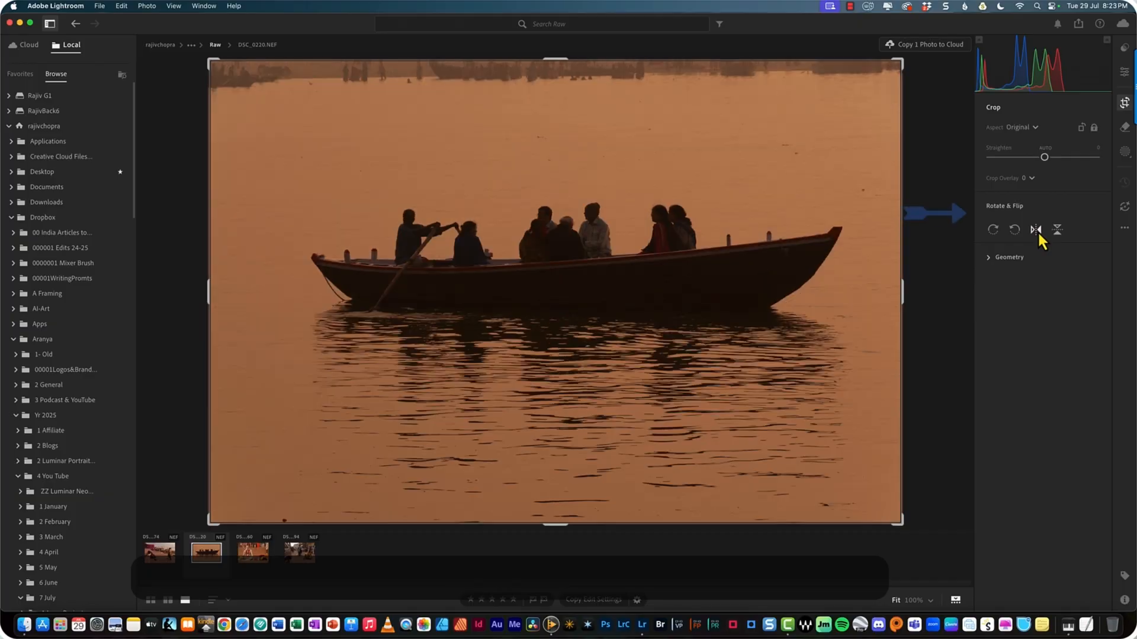
{"action": "left_click", "coordinate": [1060, 231]}
{"action": "left_click", "coordinate": [1059, 232]}
Step: Level the photo by setting the Upright geometry correction to Level
{"action": "left_click", "coordinate": [990, 257]}
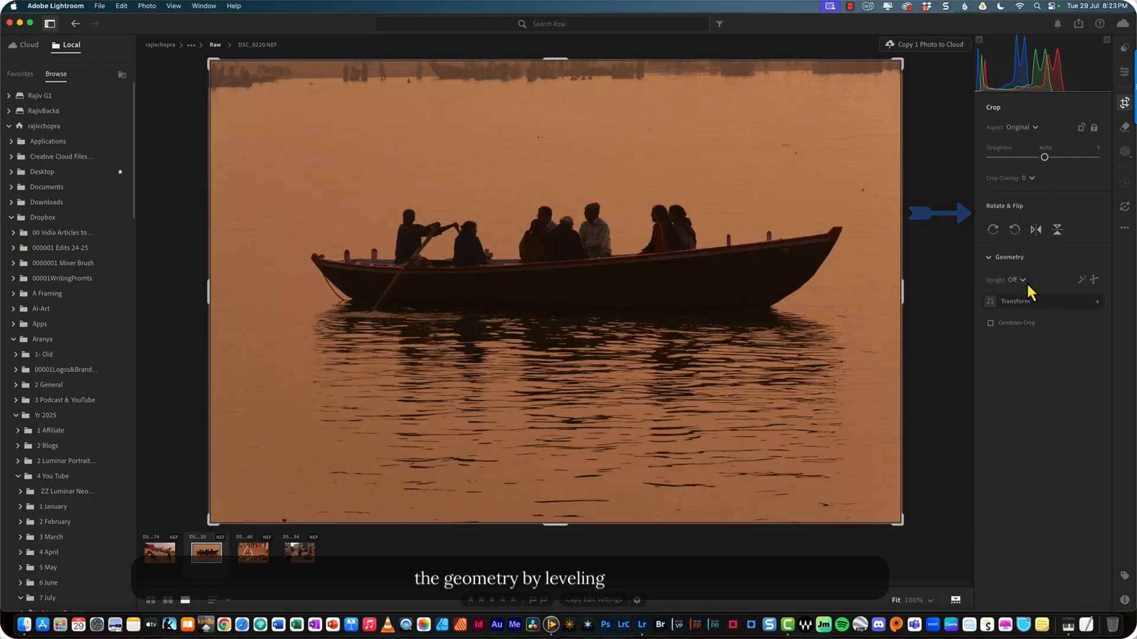
{"action": "left_click", "coordinate": [1023, 281]}
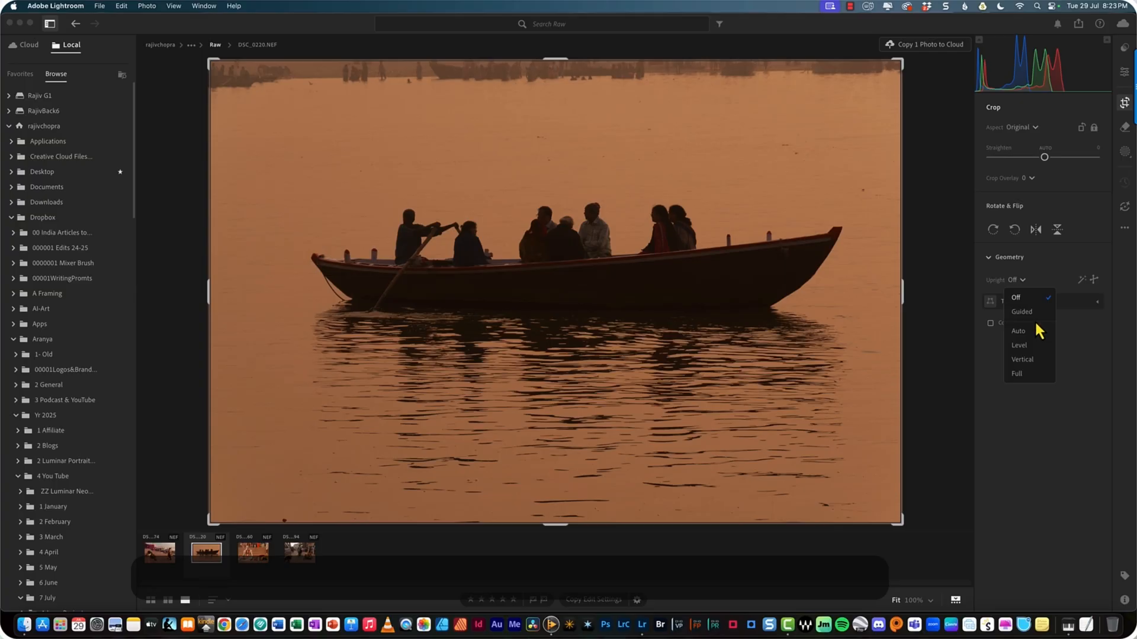
{"action": "left_click", "coordinate": [1029, 347]}
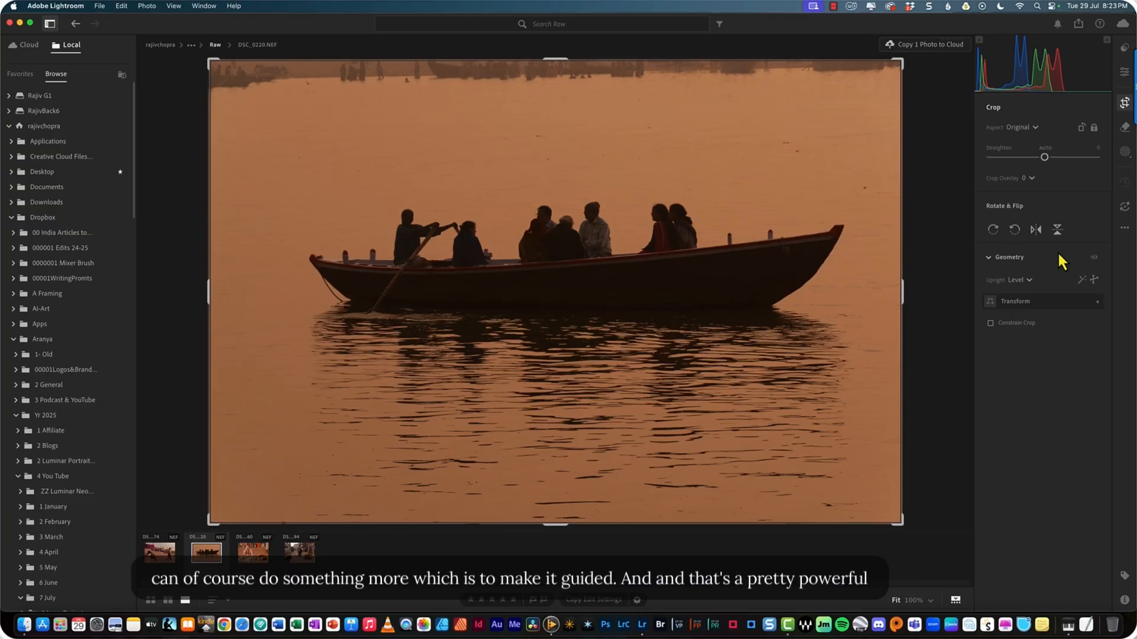
{"action": "left_click", "coordinate": [1094, 283]}
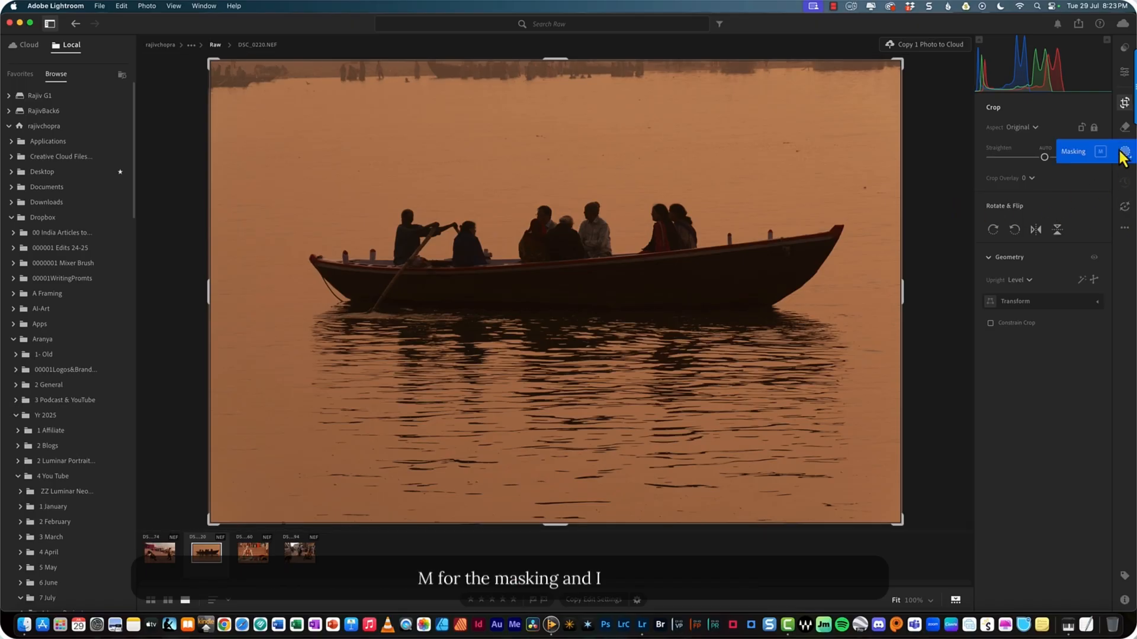
Step: Start a new mask of the Linear Gradient type
{"action": "key", "text": "m"}
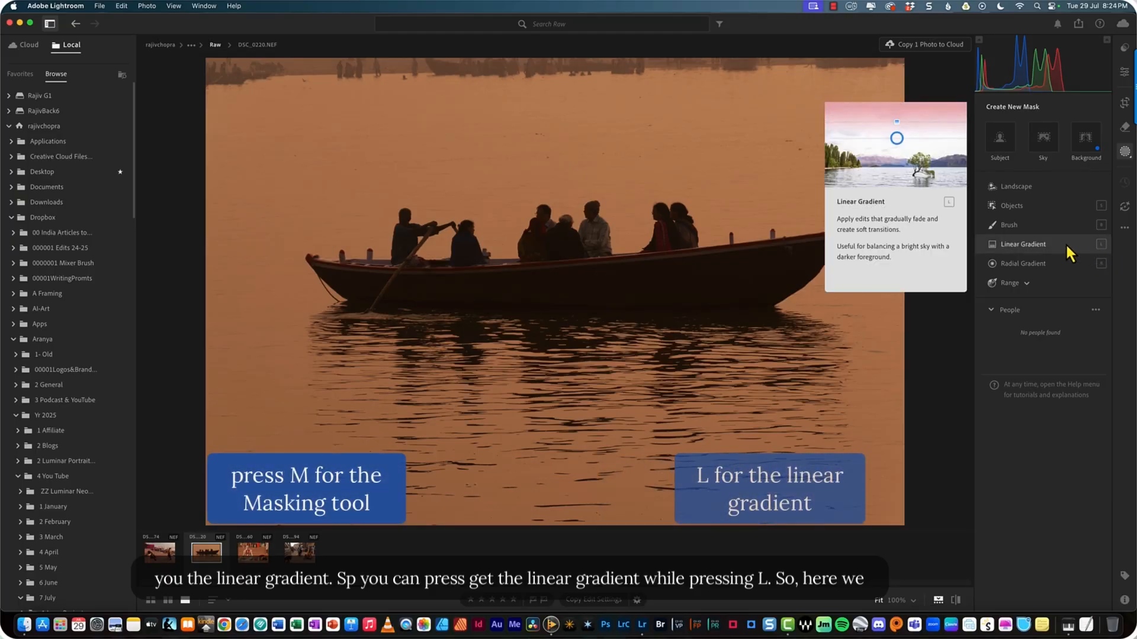
{"action": "left_click", "coordinate": [1044, 245]}
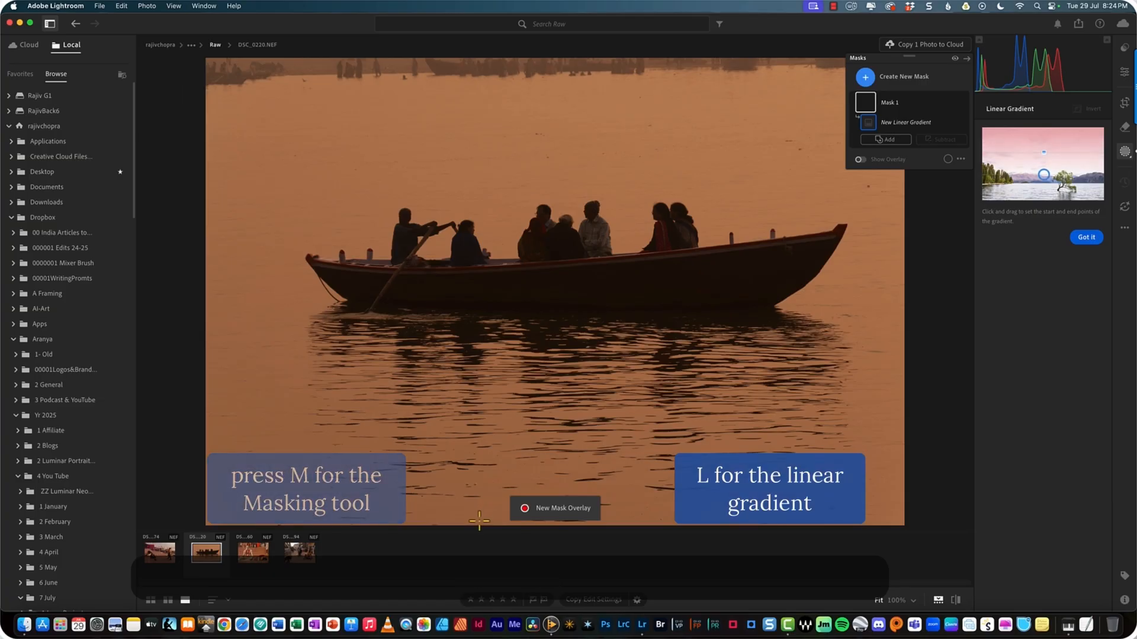
Step: Try a linear gradient from the photo's lower edge up across the water and undo it
{"action": "left_click_drag", "start_coordinate": [476, 517], "coordinate": [482, 372]}
{"action": "key", "text": "l"}
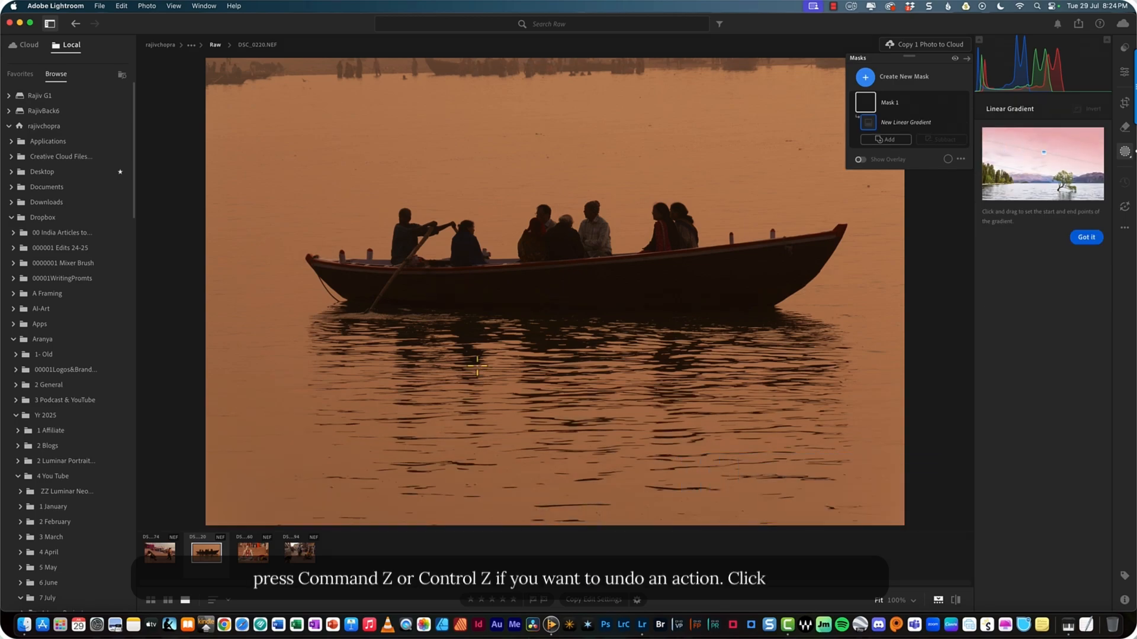
{"action": "key", "text": "super+z"}
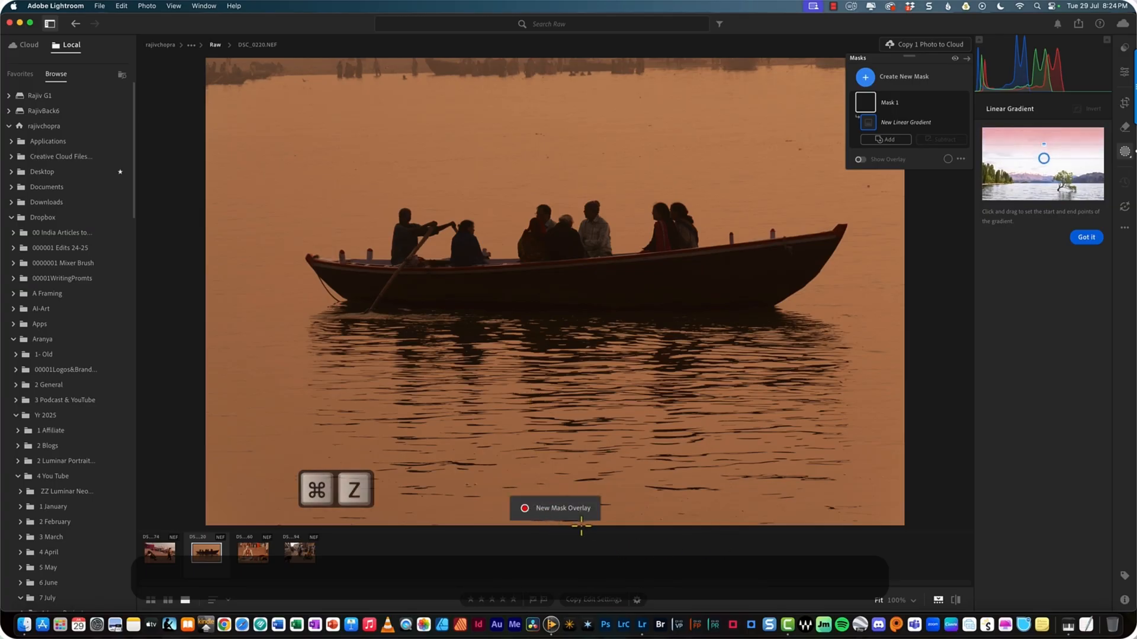
Step: Draw a straight linear gradient from the photo's lower edge up to the boat's hull
{"action": "left_click_drag", "start_coordinate": [581, 525], "coordinate": [549, 309]}
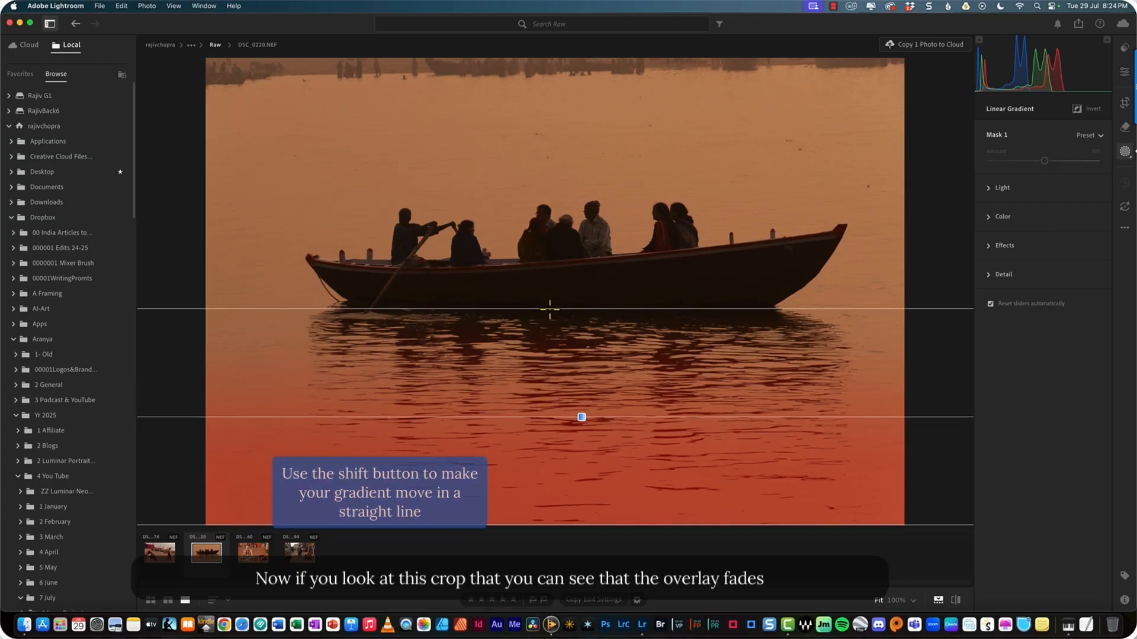
{"action": "left_click_drag", "start_coordinate": [550, 309], "coordinate": [548, 292]}
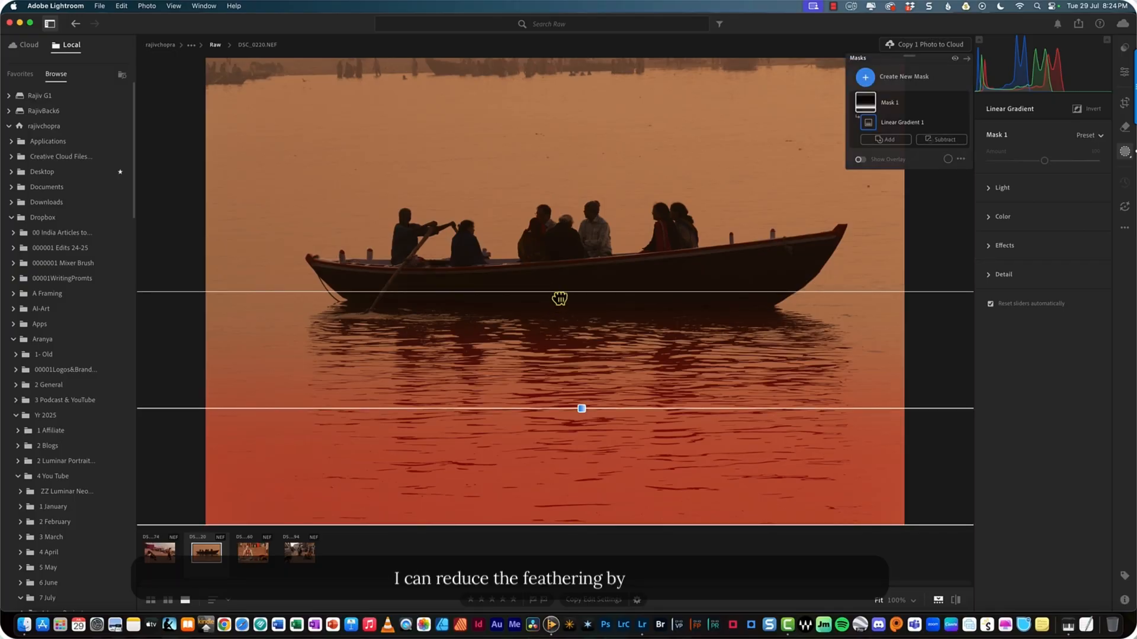
Step: Adjust the gradient's feathering and rotation so it fades upward from the lower edge to above the passengers with a nearly horizontal midline
{"action": "left_click_drag", "start_coordinate": [560, 298], "coordinate": [550, 457]}
{"action": "left_click_drag", "start_coordinate": [598, 488], "coordinate": [545, 485]}
{"action": "left_click_drag", "start_coordinate": [611, 459], "coordinate": [661, 146]}
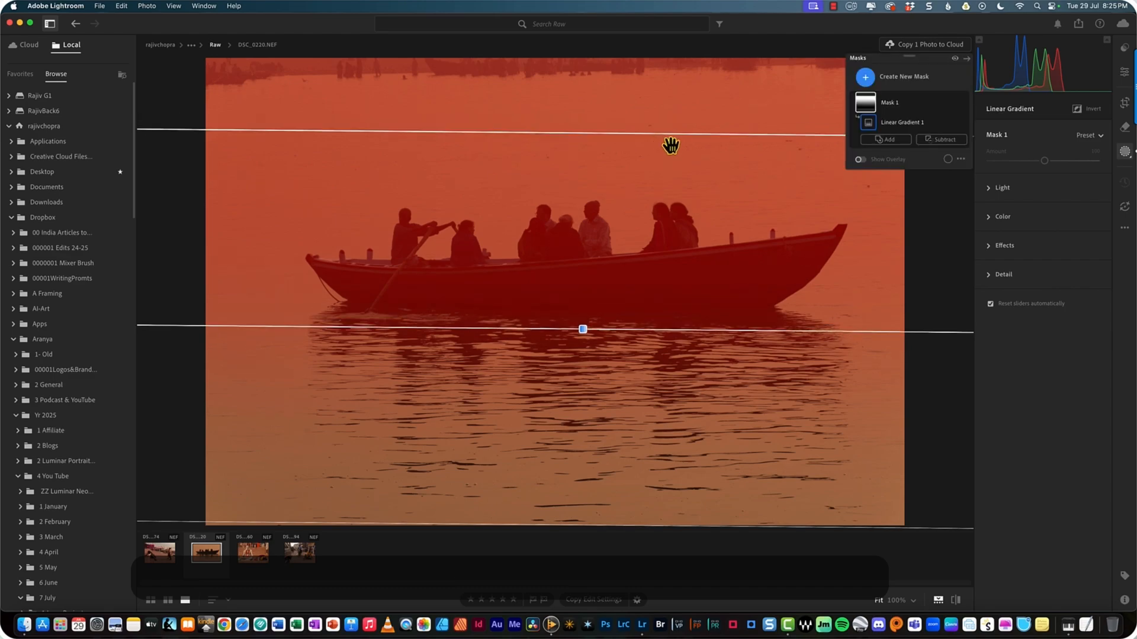
{"action": "left_click_drag", "start_coordinate": [673, 142], "coordinate": [709, 157]}
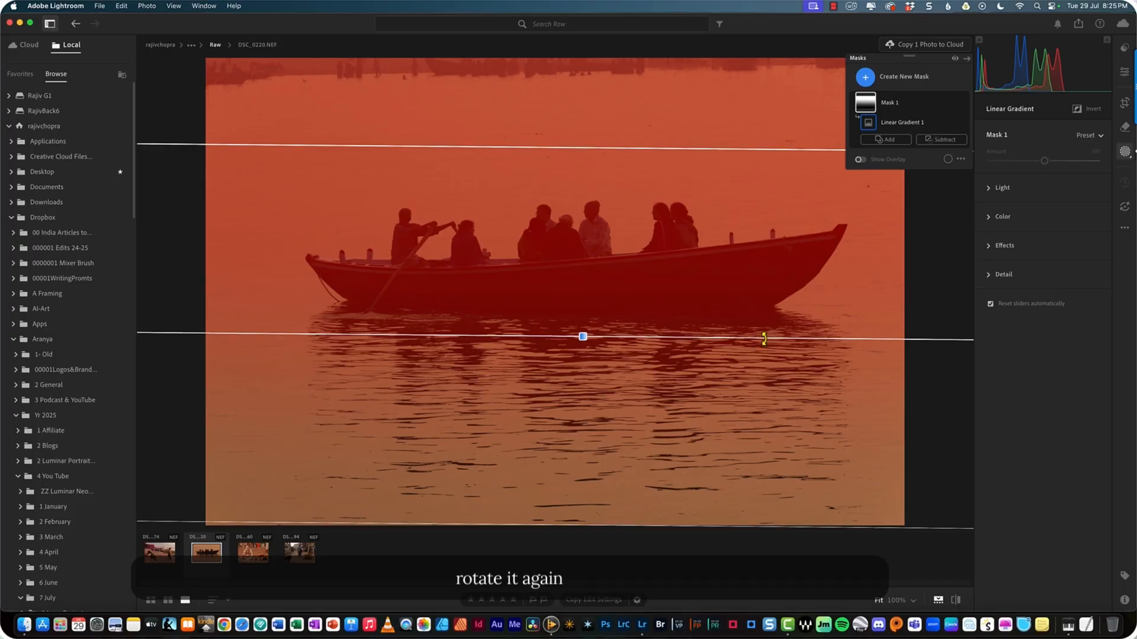
{"action": "left_click_drag", "start_coordinate": [764, 338], "coordinate": [440, 336]}
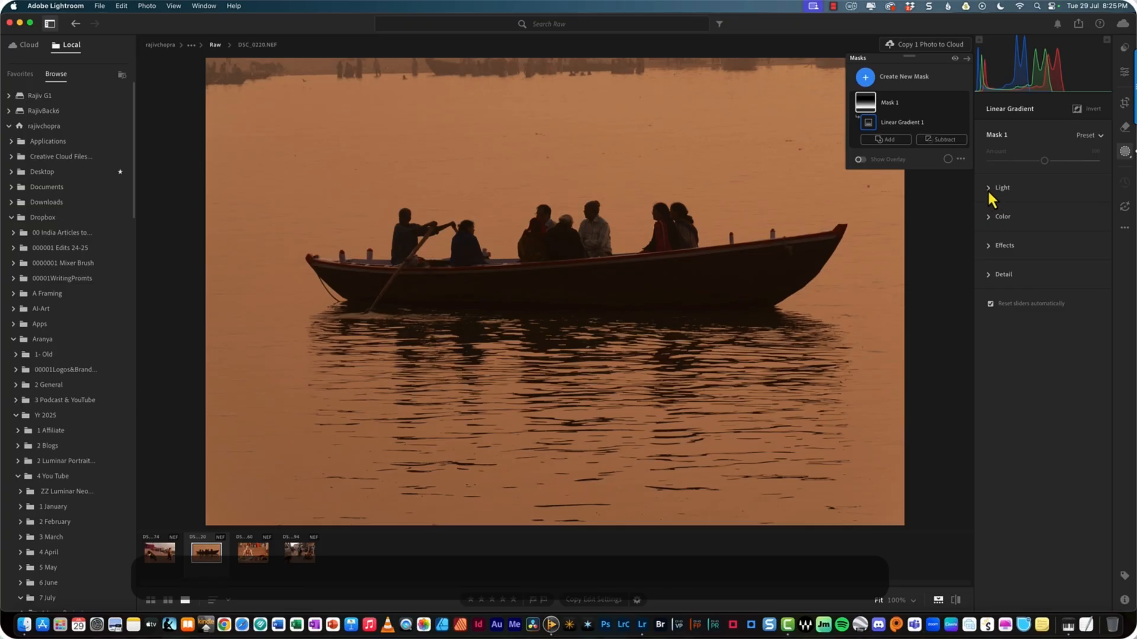
Step: Brighten and soften the masked water with exposure about +1.08, whites about +88 and dehaze about -87
{"action": "left_click", "coordinate": [989, 187]}
{"action": "mouse_move", "coordinate": [1044, 219]}
{"action": "left_mouse_down"}
{"action": "mouse_move", "coordinate": [1020, 219]}
{"action": "mouse_move", "coordinate": [1078, 219]}
{"action": "mouse_move", "coordinate": [1061, 219]}
{"action": "left_mouse_up"}
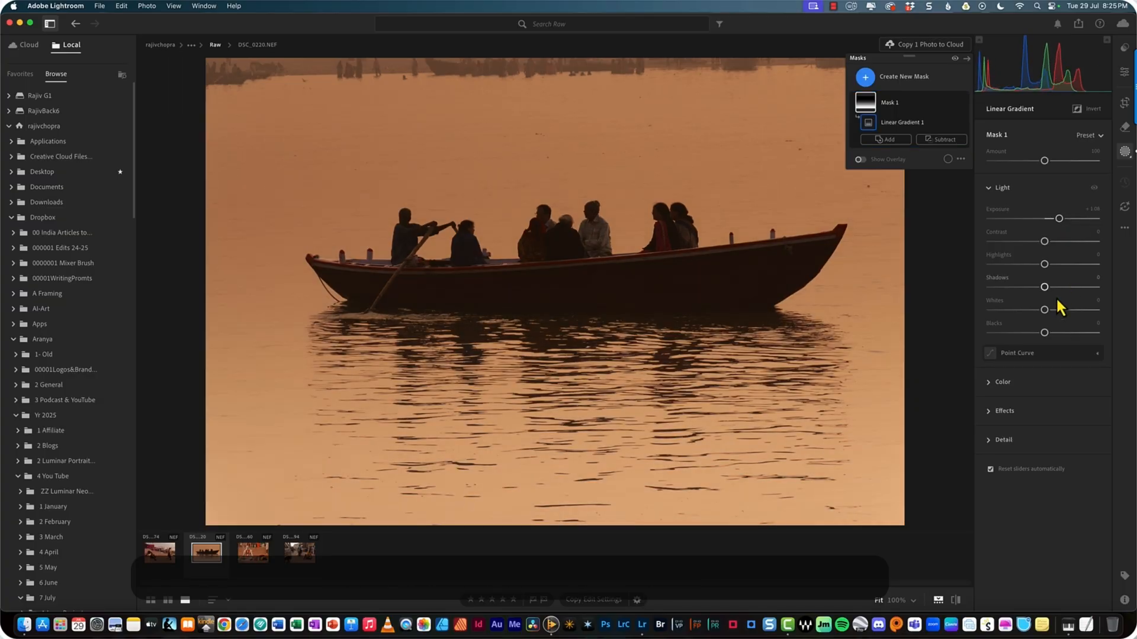
{"action": "left_click_drag", "start_coordinate": [1044, 310], "coordinate": [1092, 309]}
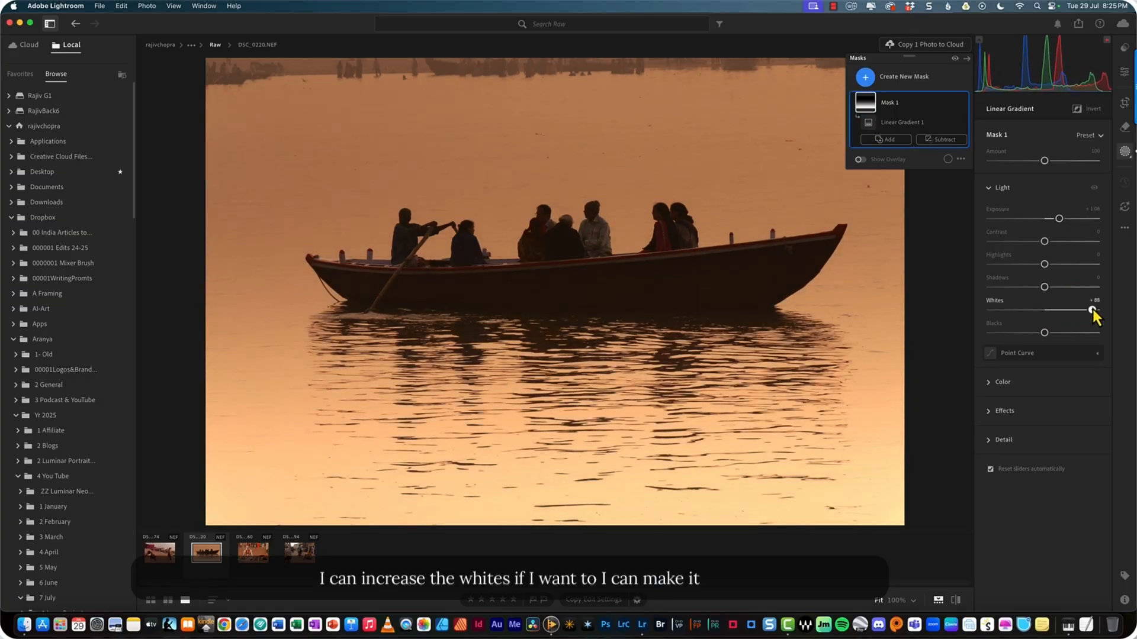
{"action": "left_click", "coordinate": [992, 412]}
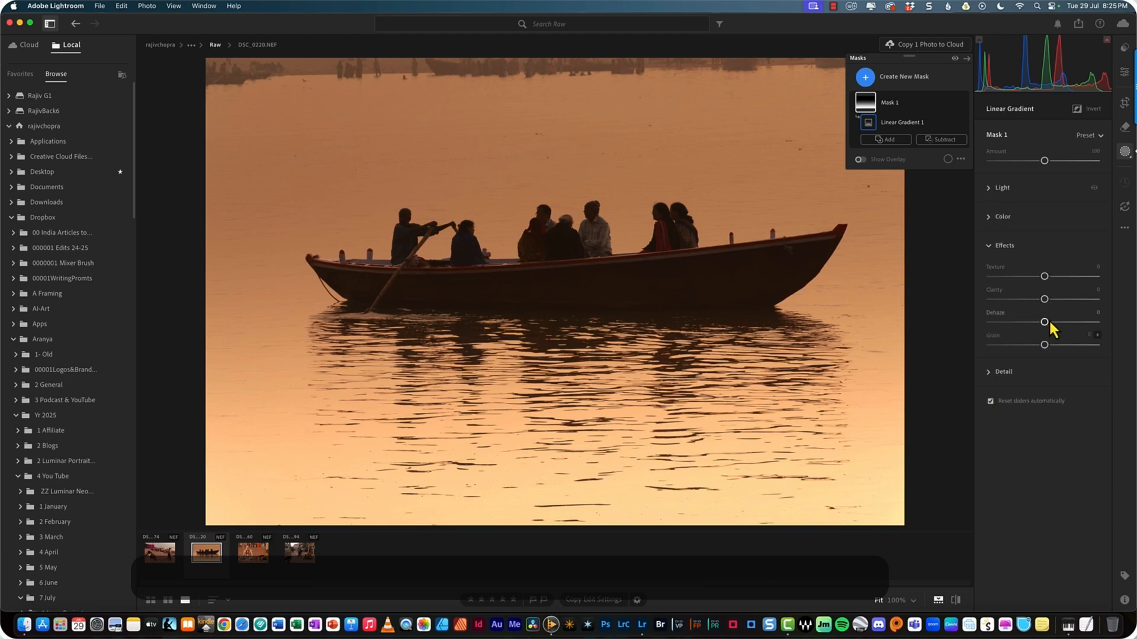
{"action": "left_click_drag", "start_coordinate": [1050, 323], "coordinate": [997, 324]}
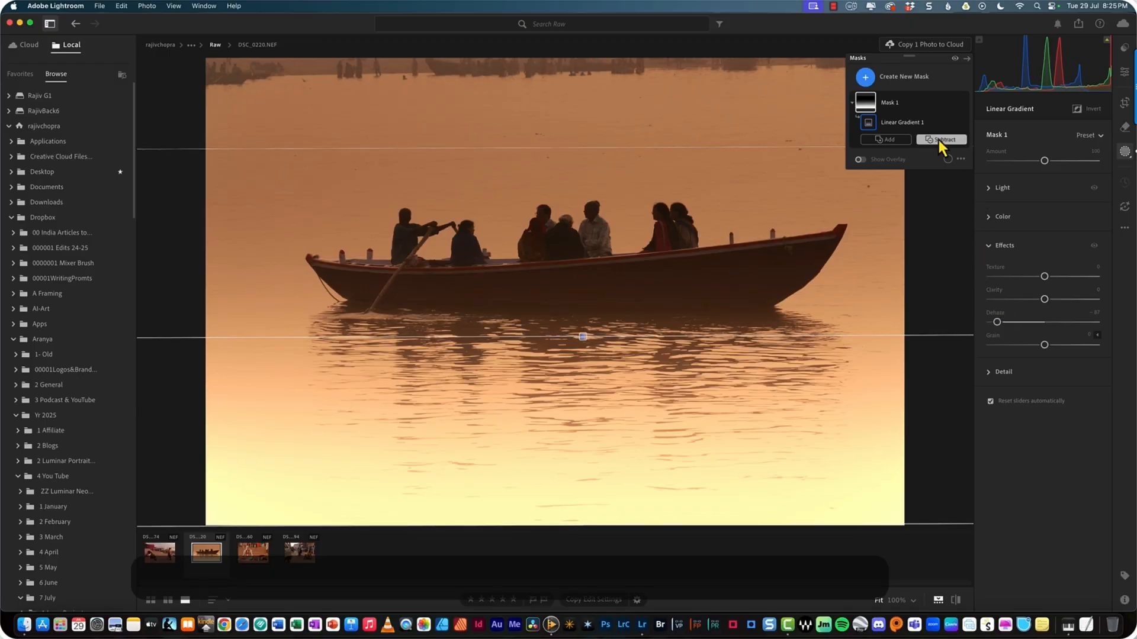
Step: Delete the linear gradient mask from the photo
{"action": "mouse_move", "coordinate": [950, 112]}
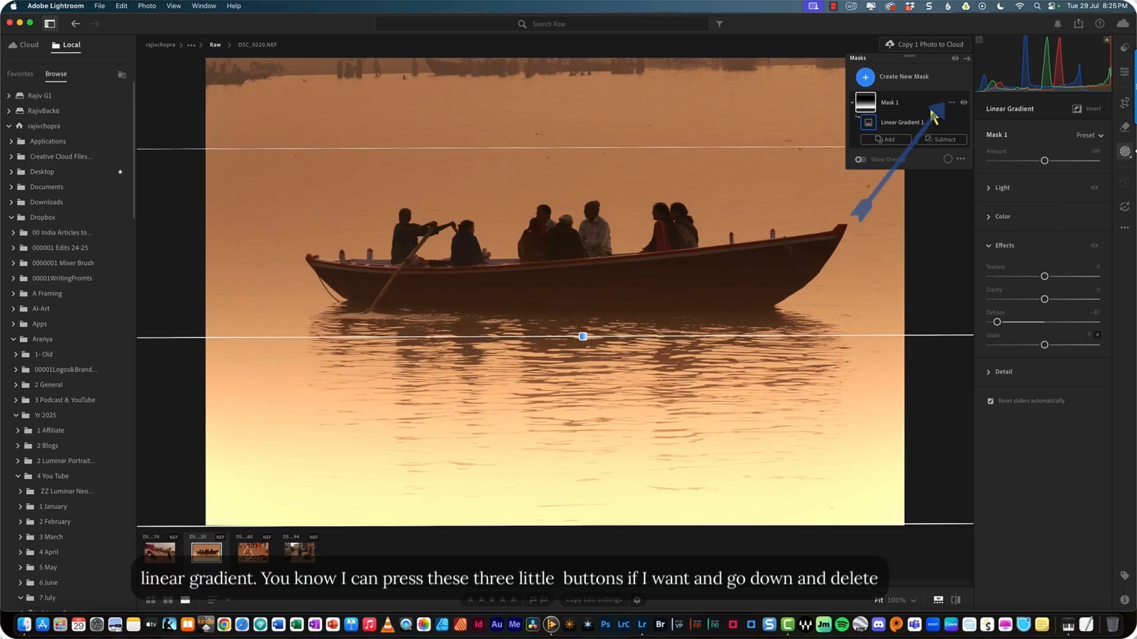
{"action": "left_click", "coordinate": [951, 103]}
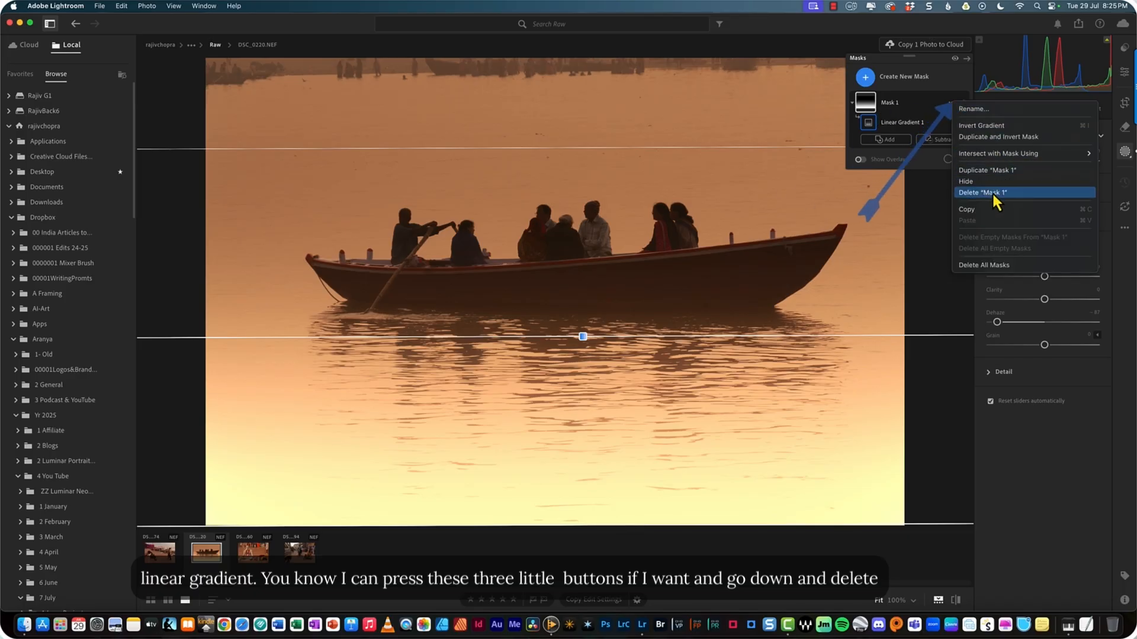
{"action": "left_click", "coordinate": [992, 192]}
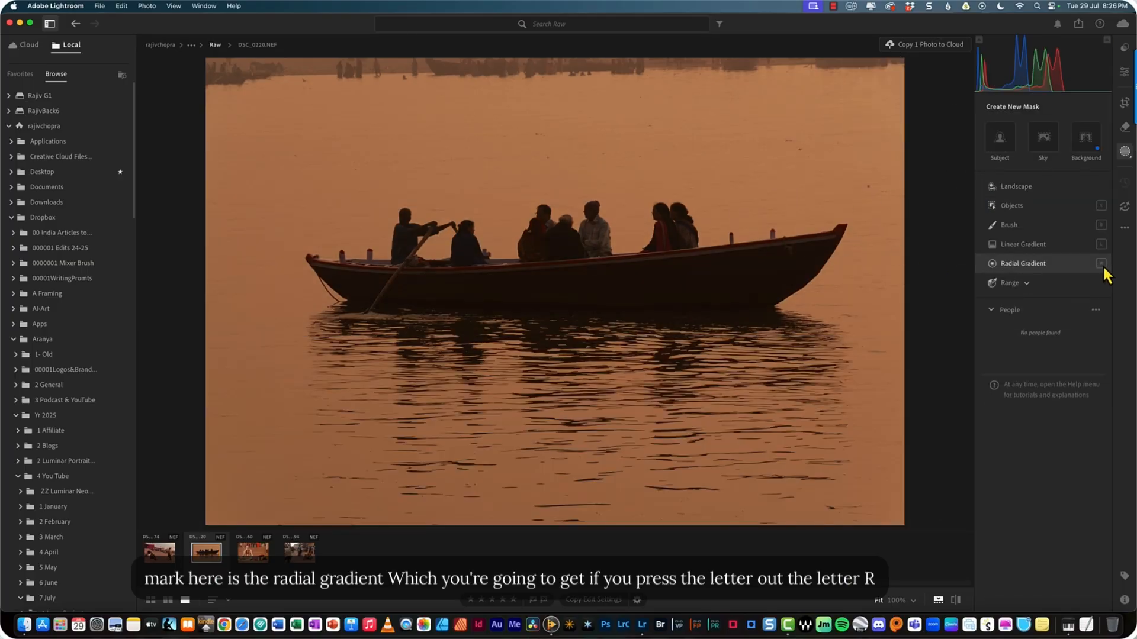
Step: Draw an oval radial gradient around the boat, centre it over the hull and passengers, and set its feather to about 44
{"action": "mouse_move", "coordinate": [1102, 265]}
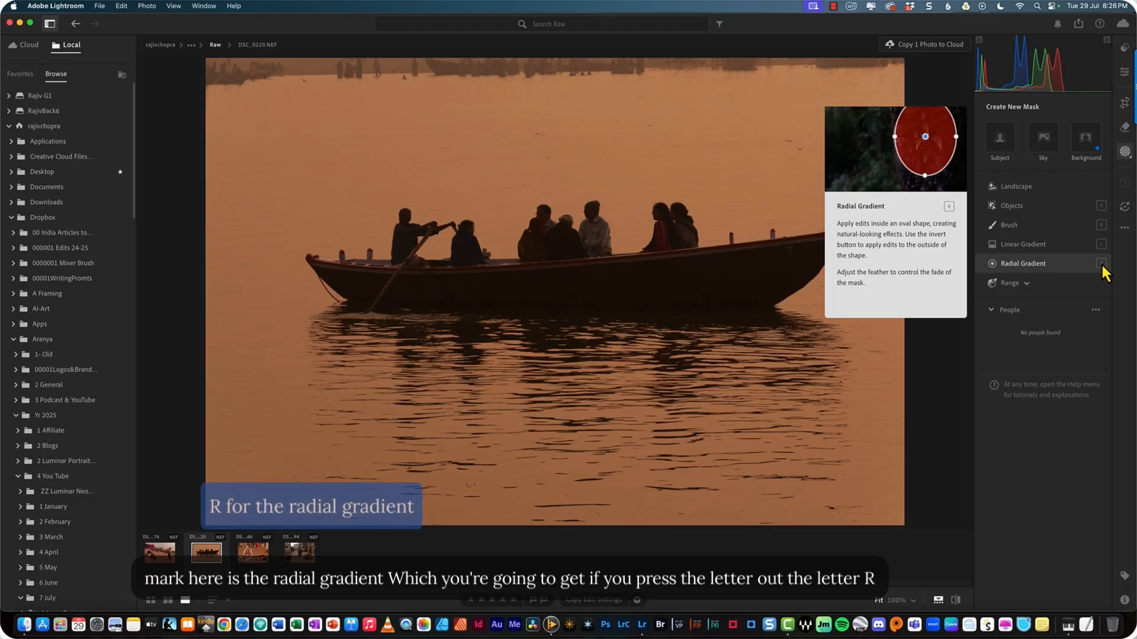
{"action": "left_click", "coordinate": [1102, 267]}
{"action": "left_click_drag", "start_coordinate": [525, 263], "coordinate": [829, 279]}
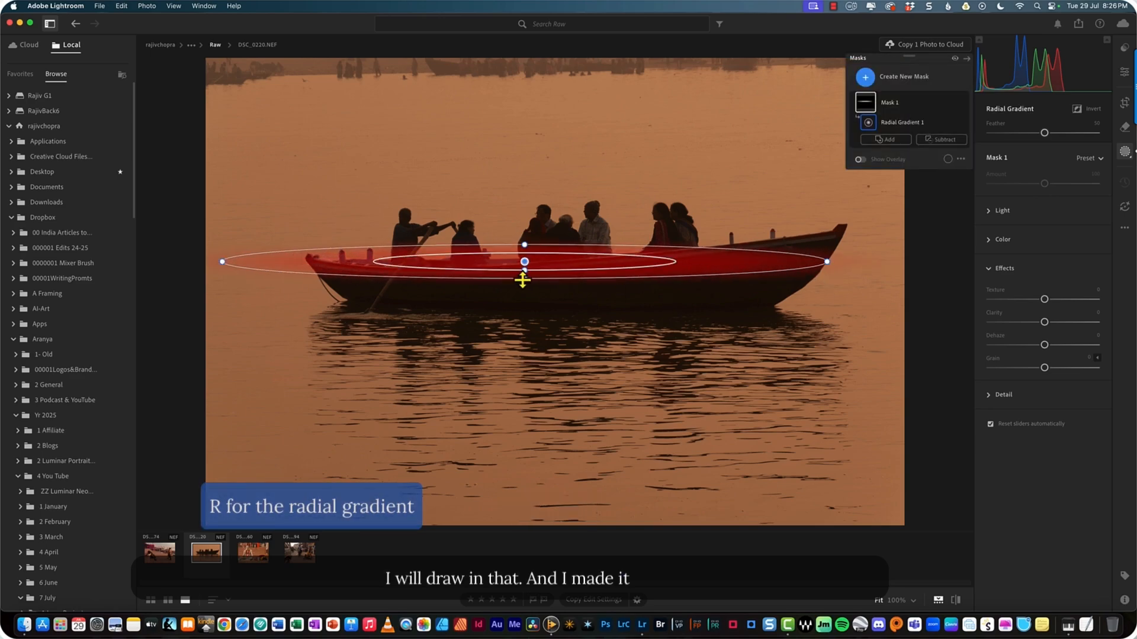
{"action": "left_click_drag", "start_coordinate": [522, 281], "coordinate": [518, 339]}
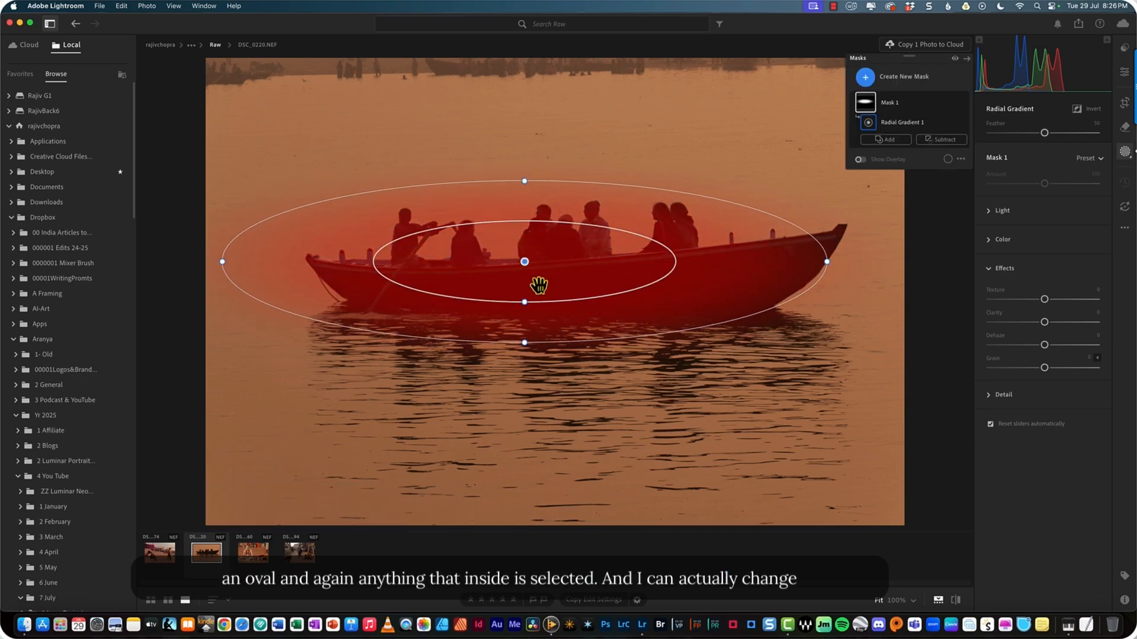
{"action": "mouse_move", "coordinate": [539, 286]}
{"action": "left_mouse_down"}
{"action": "mouse_move", "coordinate": [533, 266]}
{"action": "mouse_move", "coordinate": [563, 268]}
{"action": "mouse_move", "coordinate": [556, 319]}
{"action": "mouse_move", "coordinate": [543, 273]}
{"action": "left_mouse_up"}
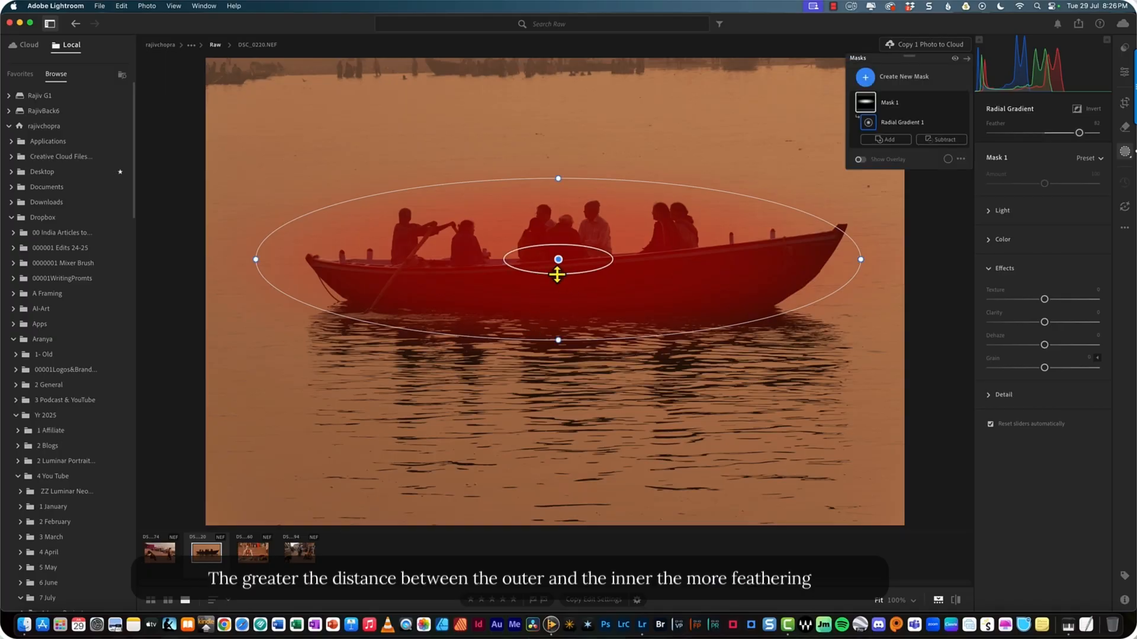
{"action": "left_click_drag", "start_coordinate": [557, 275], "coordinate": [557, 304]}
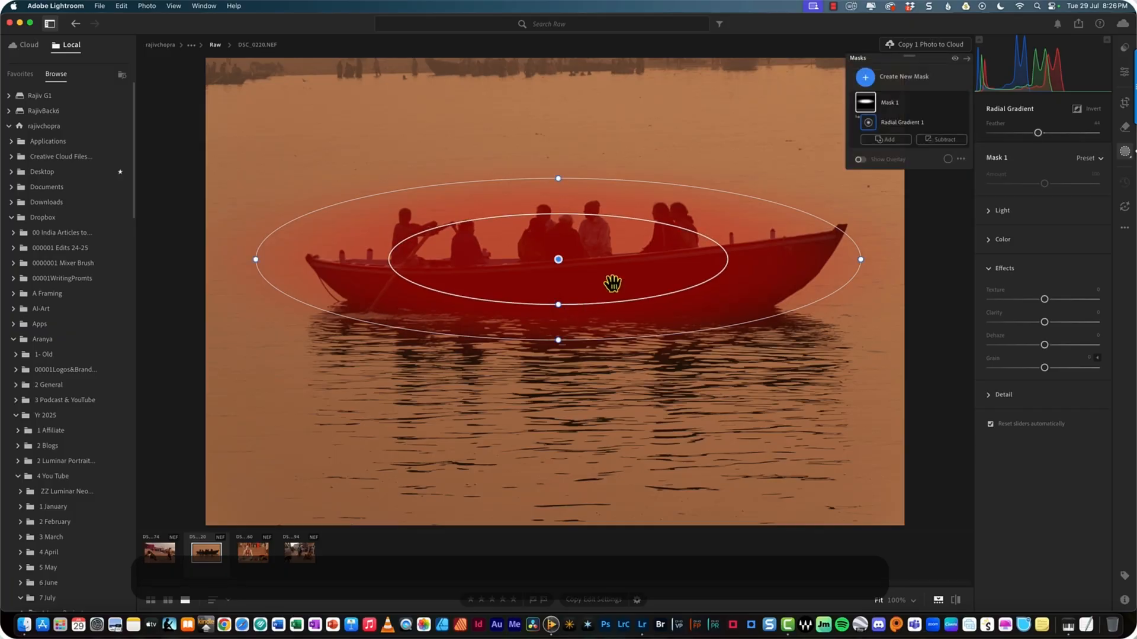
Step: Invert the radial gradient, make the oval taller above and below the boat, and reduce its feather to about 15
{"action": "right_click", "coordinate": [744, 227]}
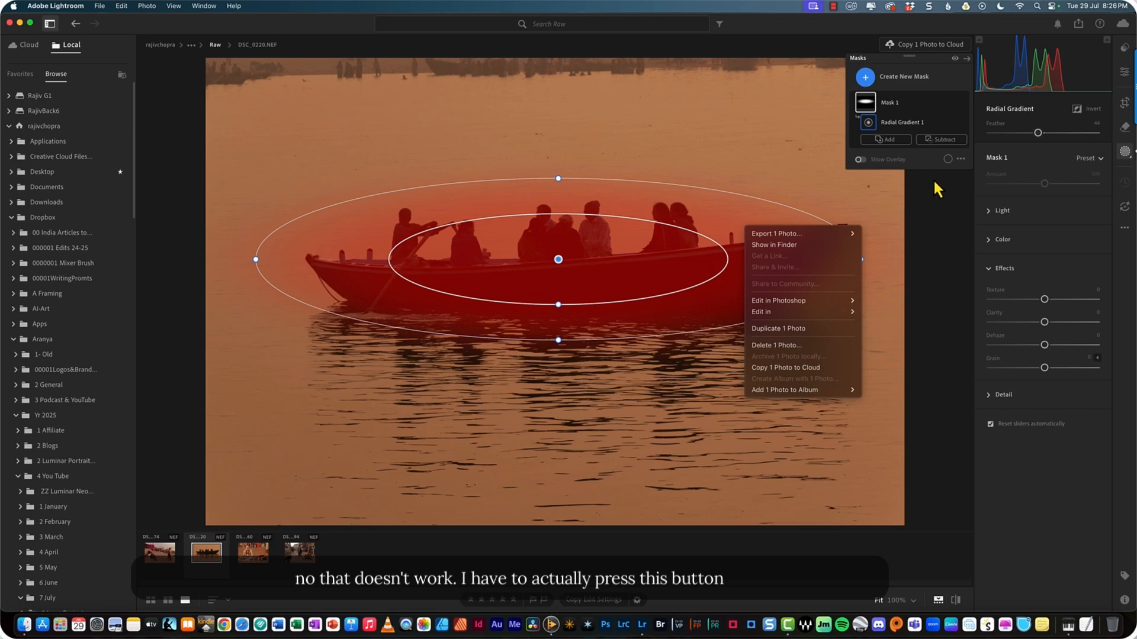
{"action": "left_click", "coordinate": [878, 188]}
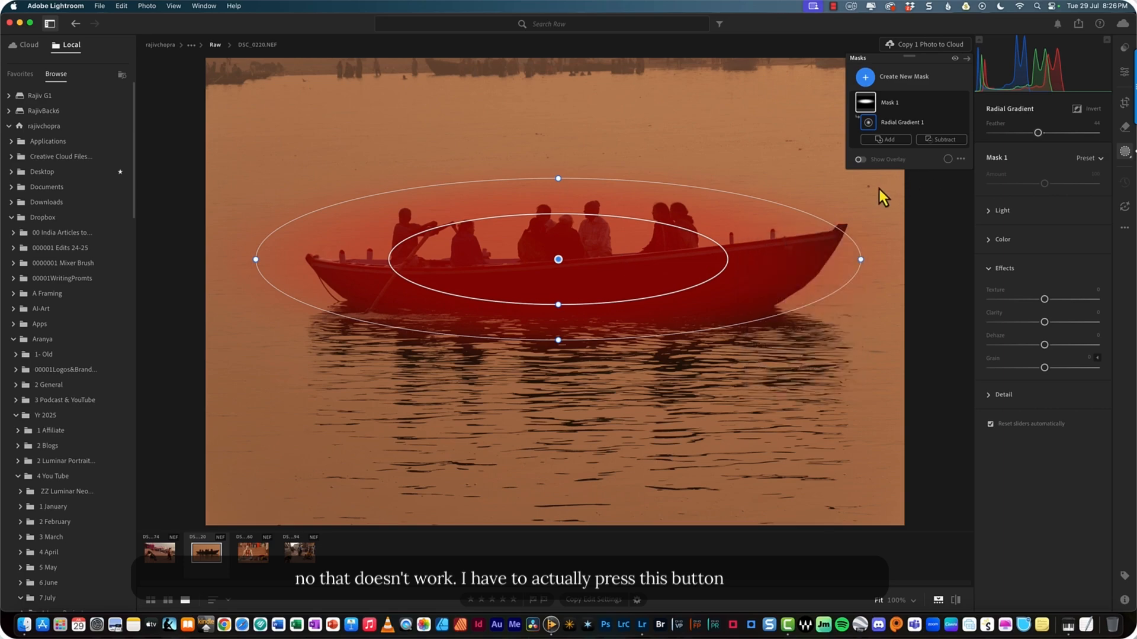
{"action": "left_click", "coordinate": [1077, 111]}
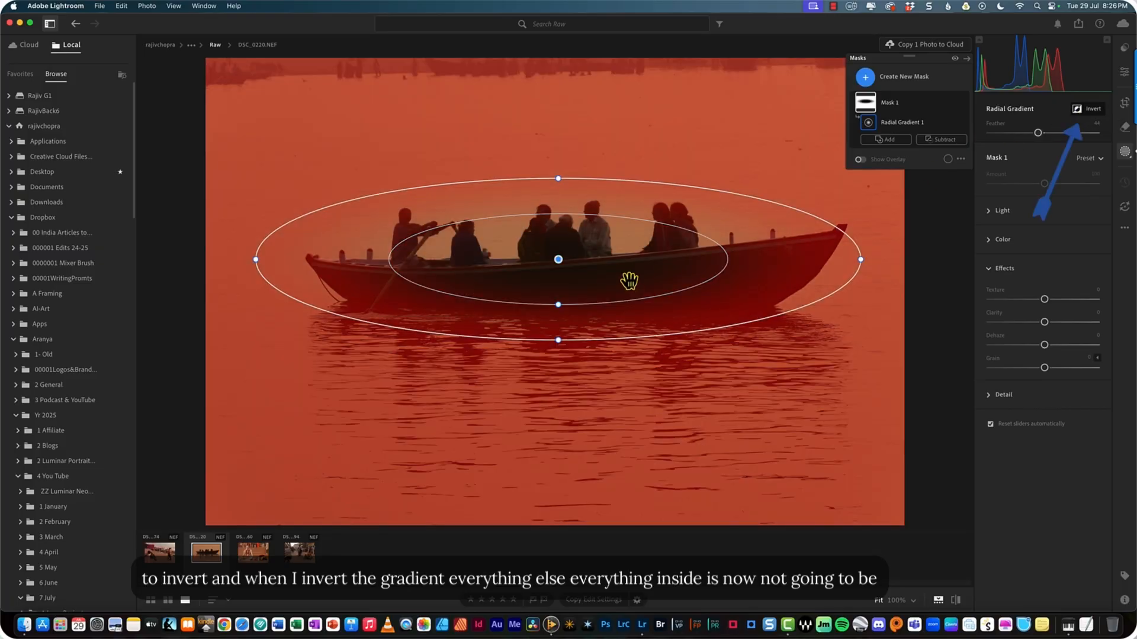
{"action": "left_click_drag", "start_coordinate": [558, 340], "coordinate": [553, 386]}
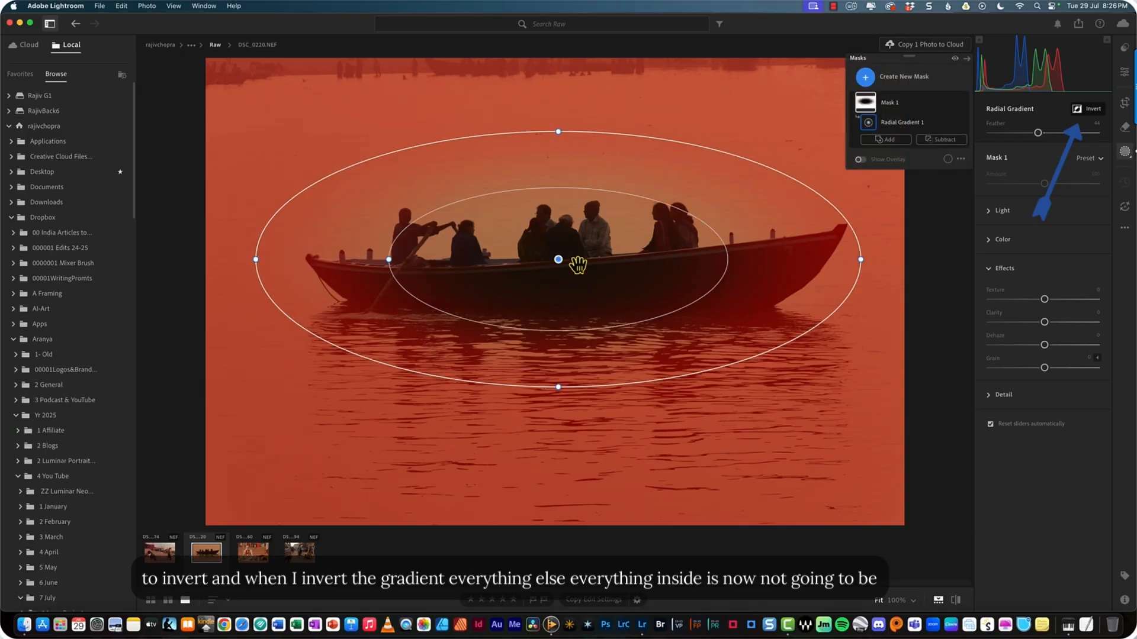
{"action": "left_click_drag", "start_coordinate": [391, 261], "coordinate": [300, 266]}
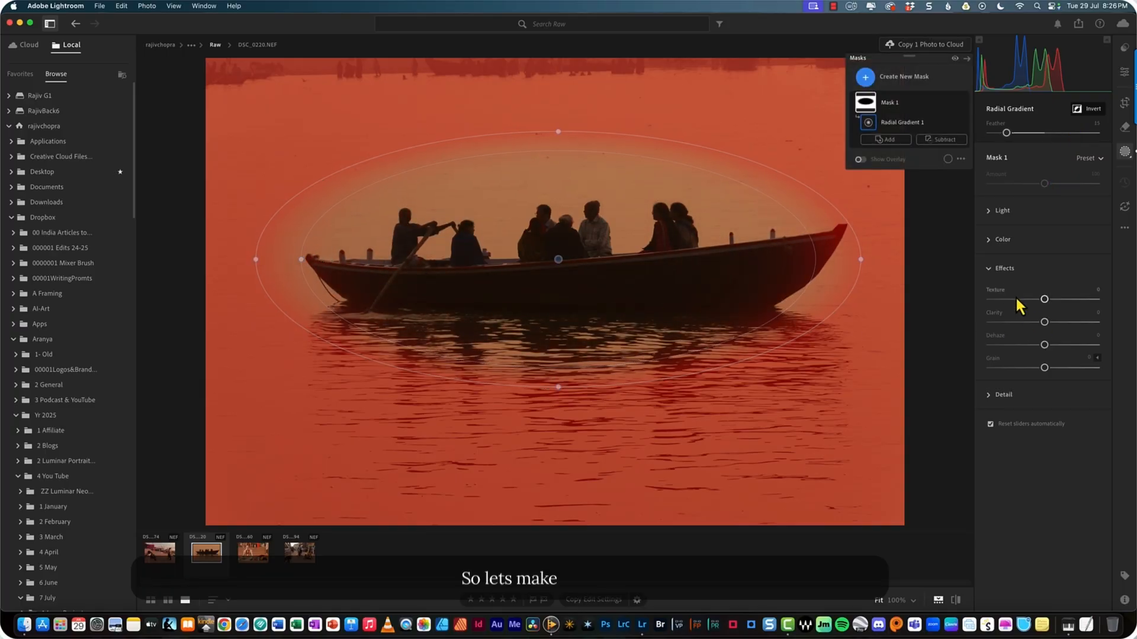
Step: Darken the area outside the oval by lowering the exposure slightly, and delete that radial gradient mask
{"action": "left_click", "coordinate": [992, 211]}
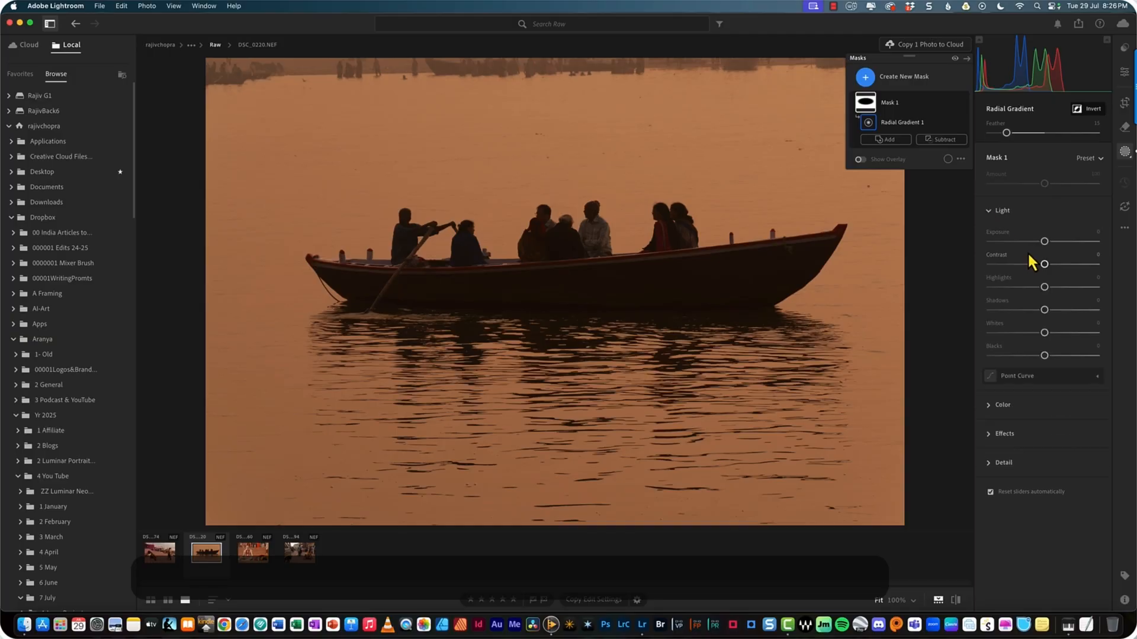
{"action": "mouse_move", "coordinate": [1044, 242]}
{"action": "left_mouse_down"}
{"action": "mouse_move", "coordinate": [985, 250]}
{"action": "mouse_move", "coordinate": [1036, 247]}
{"action": "left_mouse_up"}
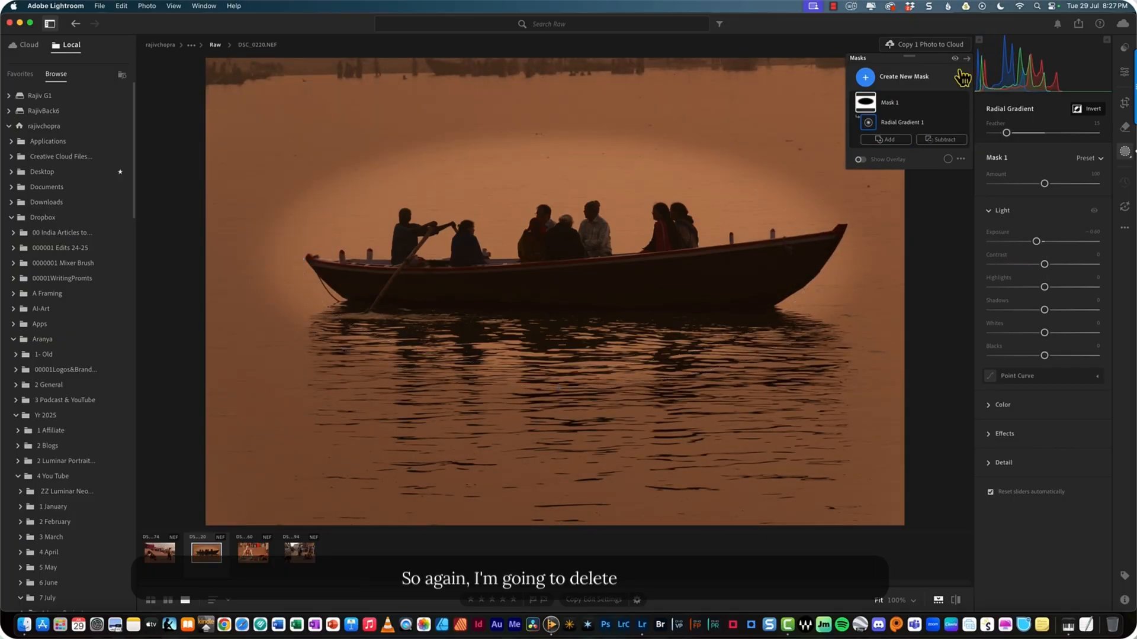
{"action": "left_click", "coordinate": [950, 102]}
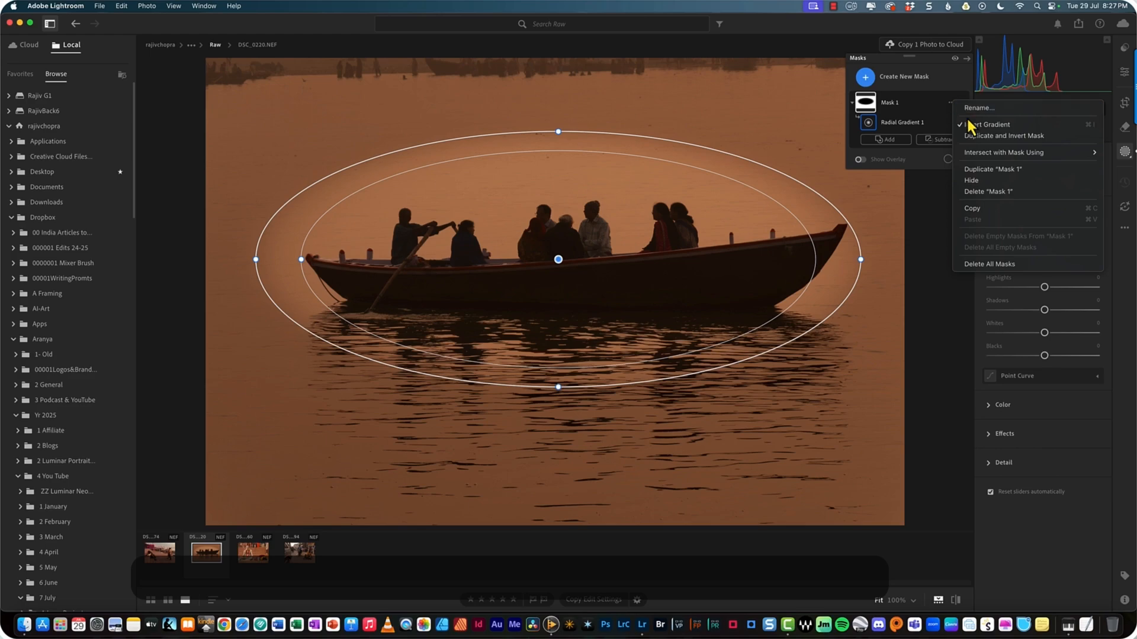
{"action": "left_click", "coordinate": [995, 191]}
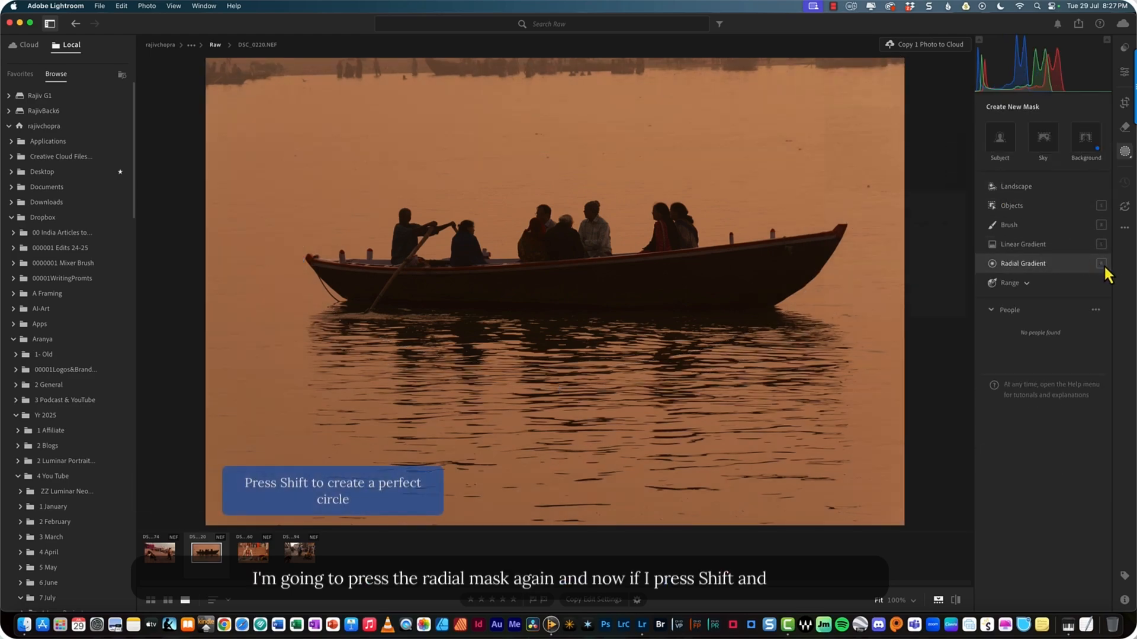
Step: Draw a perfectly circular radial gradient at the middle of the boat, set its feather to about 34 and widen it into an oval
{"action": "left_click", "coordinate": [1105, 266]}
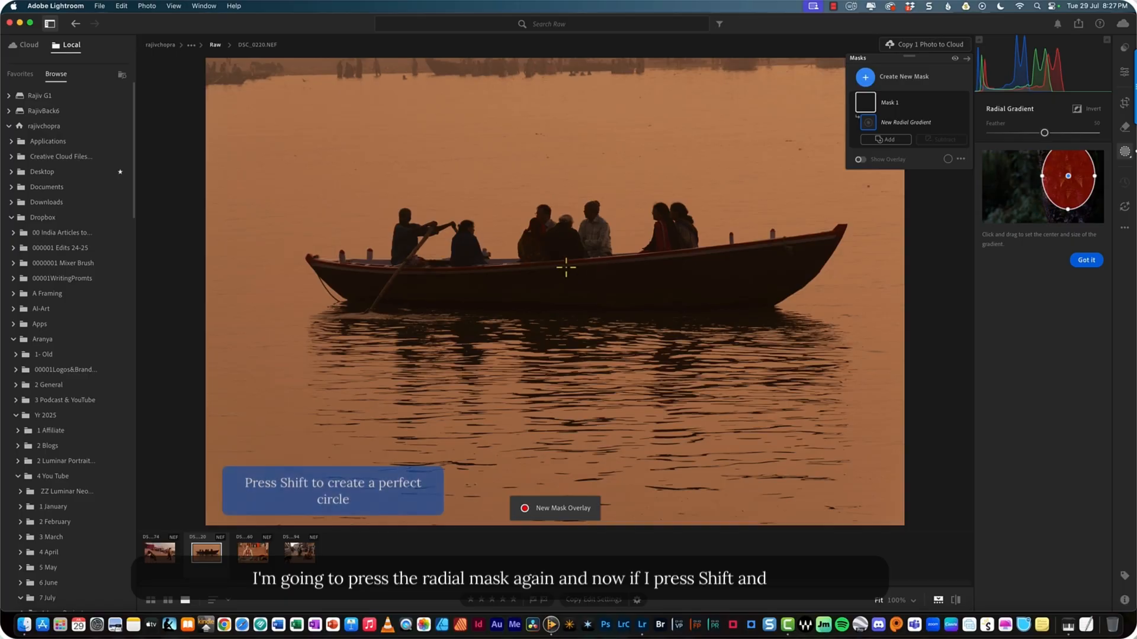
{"action": "left_click_drag", "start_coordinate": [565, 265], "coordinate": [1116, 403]}
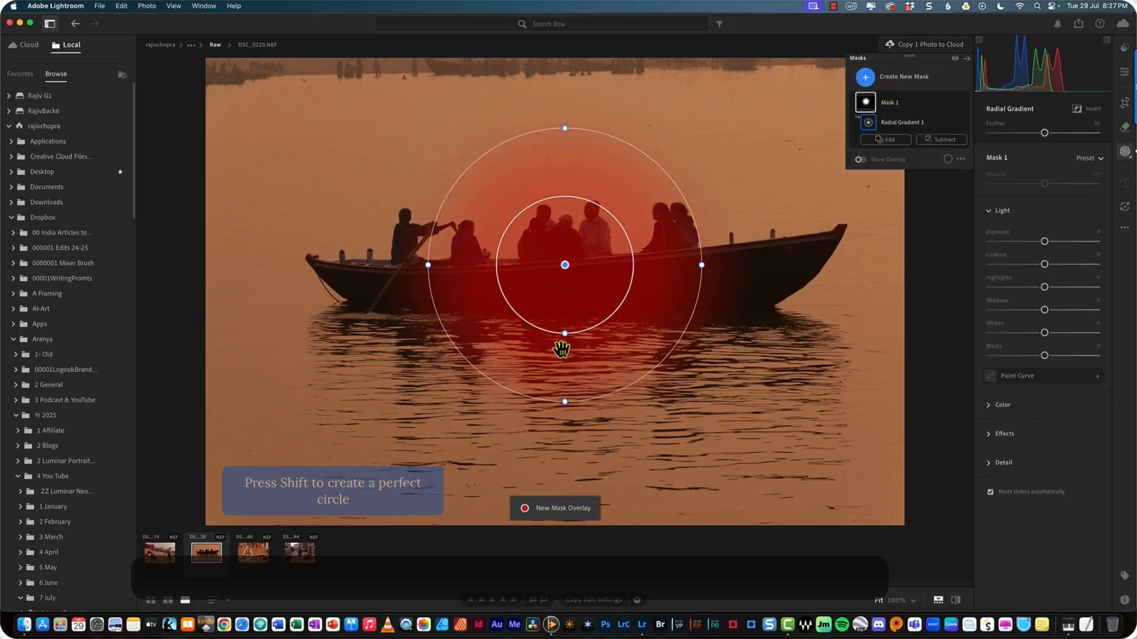
{"action": "left_click_drag", "start_coordinate": [563, 332], "coordinate": [552, 312]}
{"action": "left_click_drag", "start_coordinate": [550, 305], "coordinate": [552, 359]}
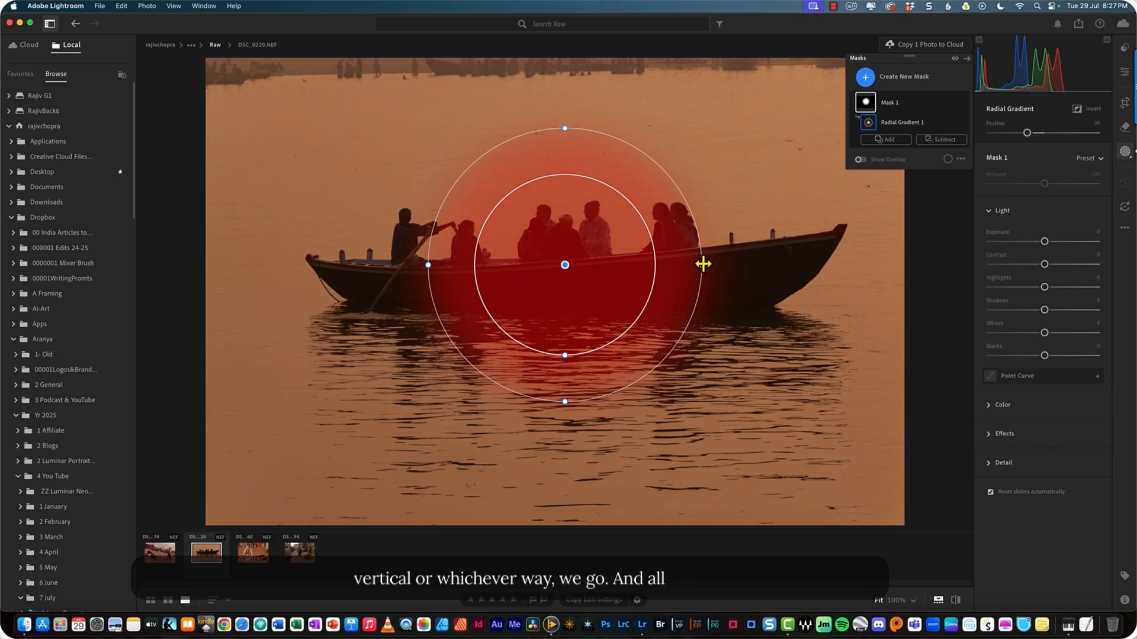
{"action": "left_click_drag", "start_coordinate": [705, 264], "coordinate": [888, 266]}
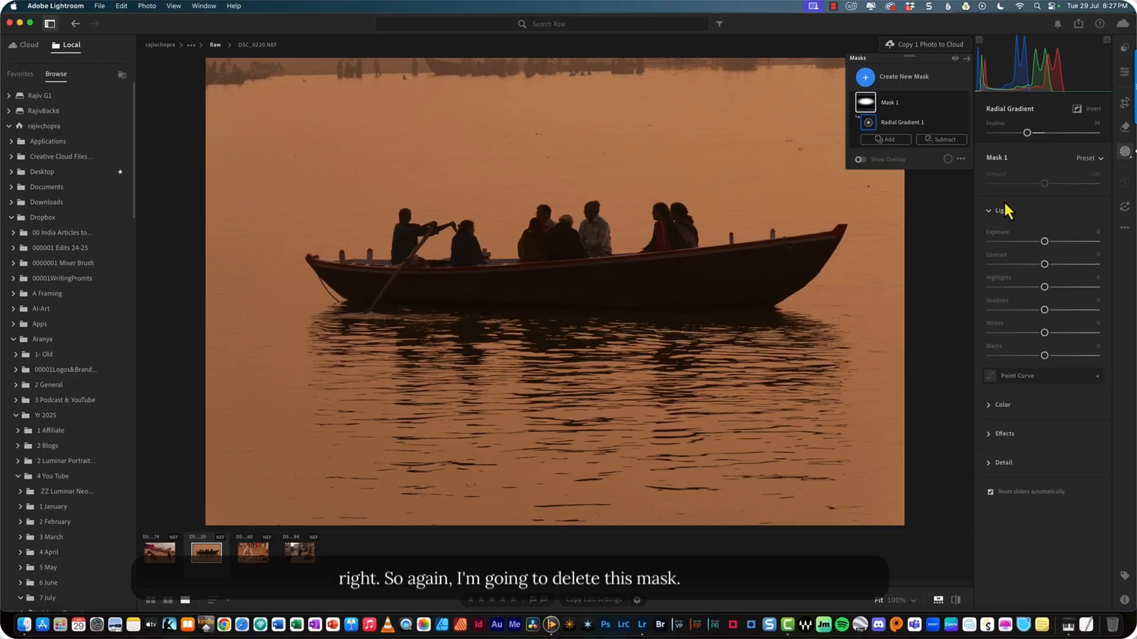
Step: Delete all masks, removing the widened radial gradient
{"action": "mouse_move", "coordinate": [935, 122]}
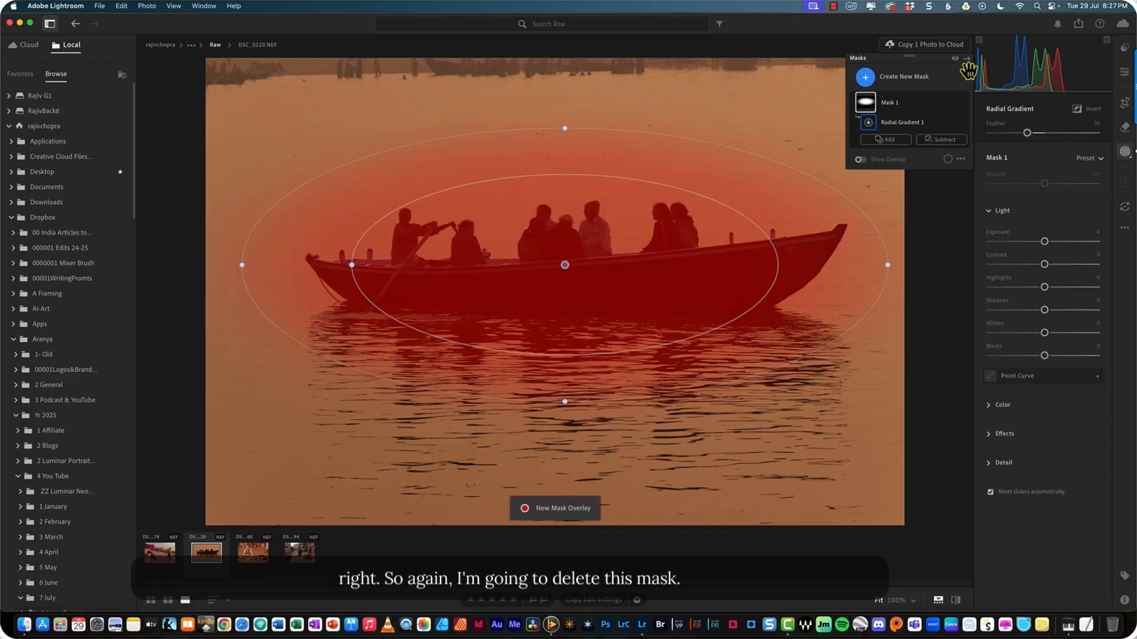
{"action": "left_click", "coordinate": [951, 103]}
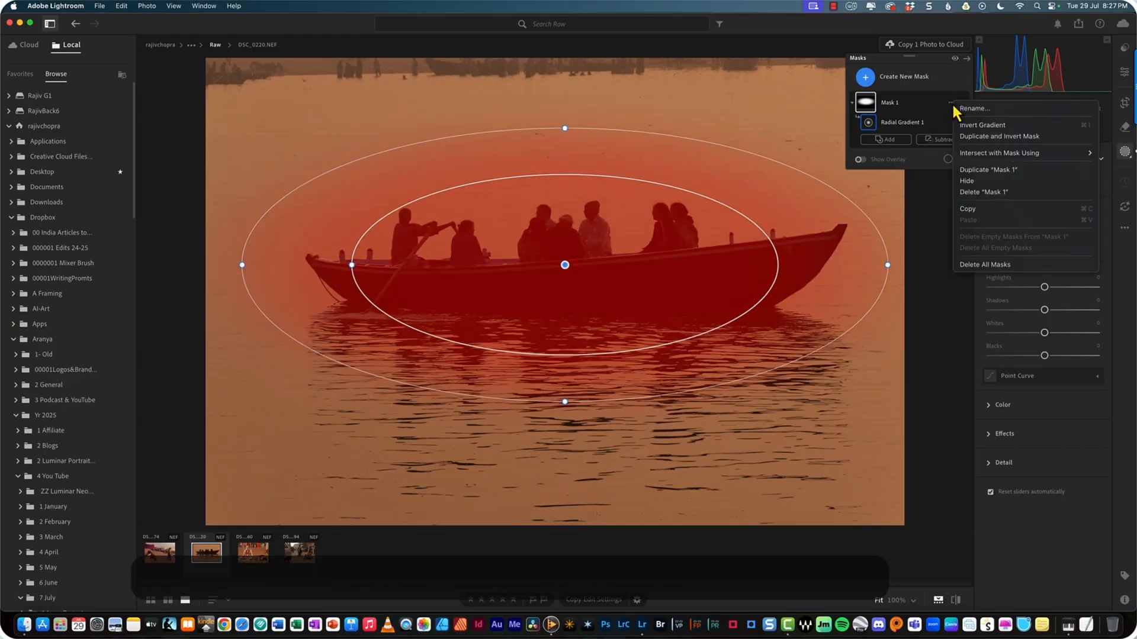
{"action": "left_click", "coordinate": [1005, 265]}
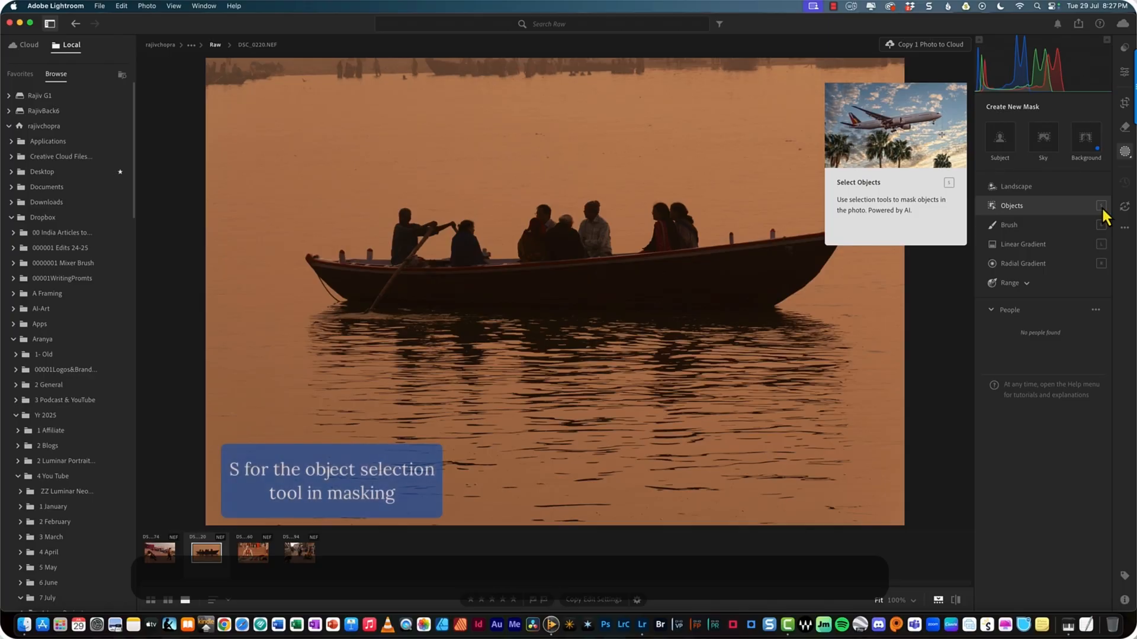
Step: Mask the boat's hull by painting over it with object selection, and delete all masks
{"action": "key", "text": "s"}
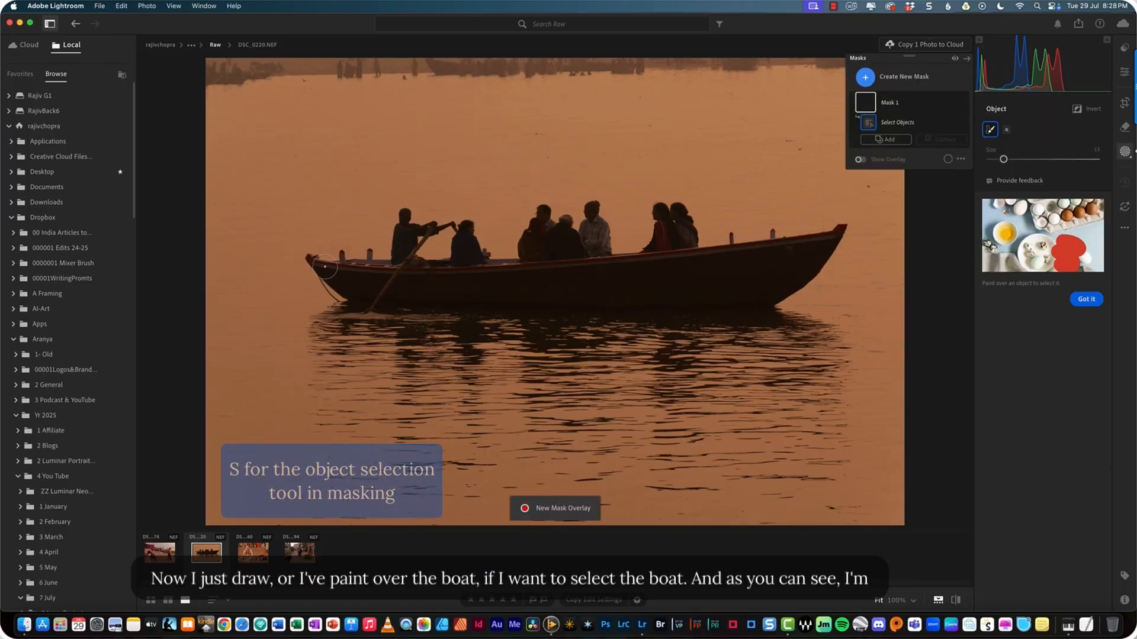
{"action": "mouse_move", "coordinate": [327, 267]}
{"action": "left_mouse_down"}
{"action": "mouse_move", "coordinate": [663, 269]}
{"action": "mouse_move", "coordinate": [833, 237]}
{"action": "mouse_move", "coordinate": [800, 282]}
{"action": "mouse_move", "coordinate": [762, 305]}
{"action": "mouse_move", "coordinate": [373, 300]}
{"action": "mouse_move", "coordinate": [331, 284]}
{"action": "mouse_move", "coordinate": [775, 282]}
{"action": "mouse_move", "coordinate": [805, 256]}
{"action": "mouse_move", "coordinate": [728, 270]}
{"action": "mouse_move", "coordinate": [680, 268]}
{"action": "mouse_move", "coordinate": [760, 253]}
{"action": "mouse_move", "coordinate": [467, 272]}
{"action": "mouse_move", "coordinate": [305, 258]}
{"action": "mouse_move", "coordinate": [326, 290]}
{"action": "left_mouse_up"}
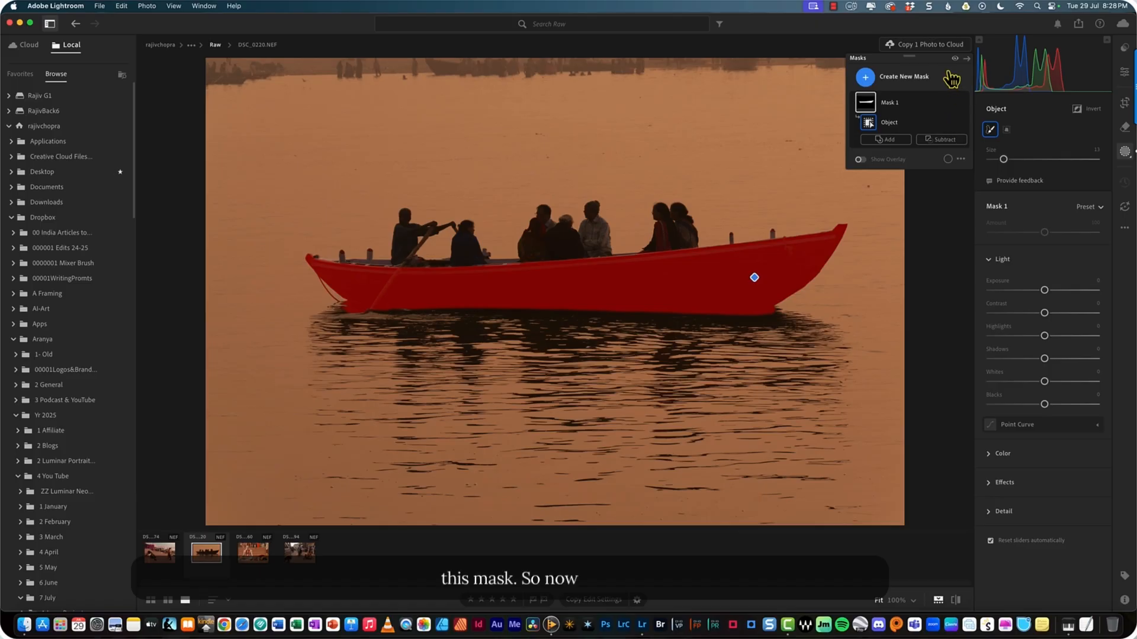
{"action": "left_click", "coordinate": [951, 103]}
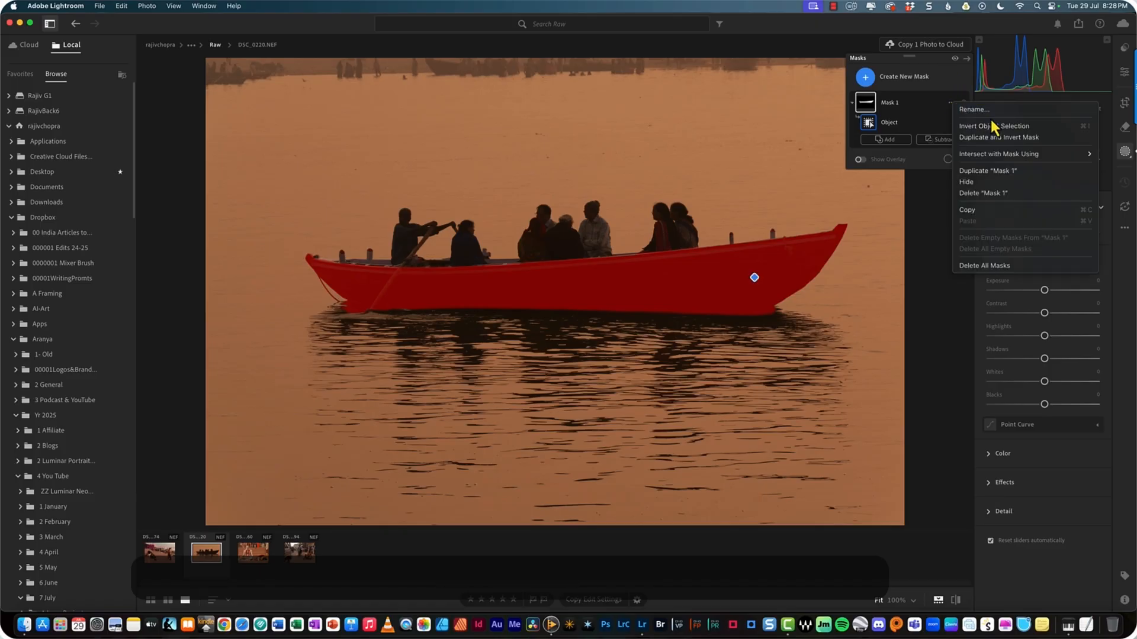
{"action": "left_click", "coordinate": [996, 265]}
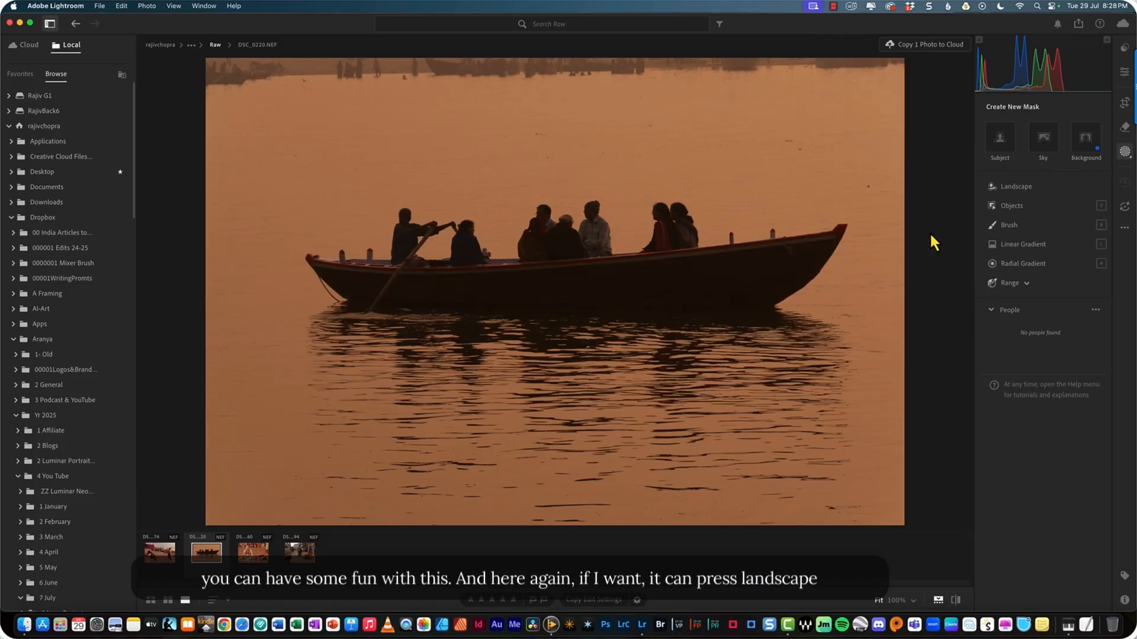
Step: Create a background mask and add a brush stroke to it across the middle of the boat's hull
{"action": "left_click", "coordinate": [1092, 158]}
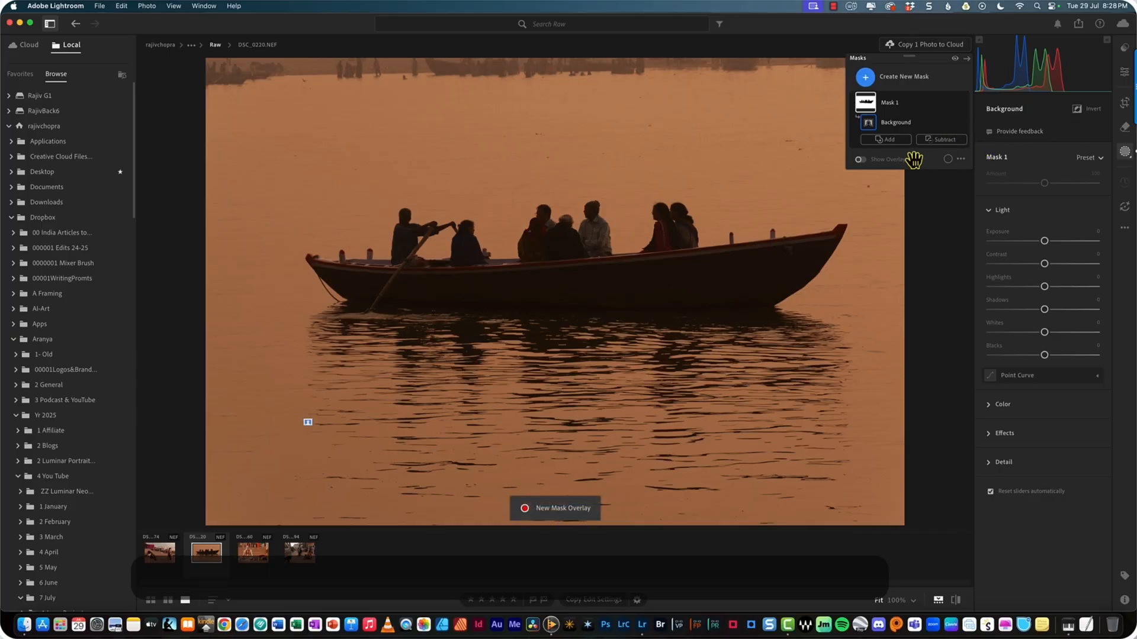
{"action": "mouse_move", "coordinate": [888, 145]}
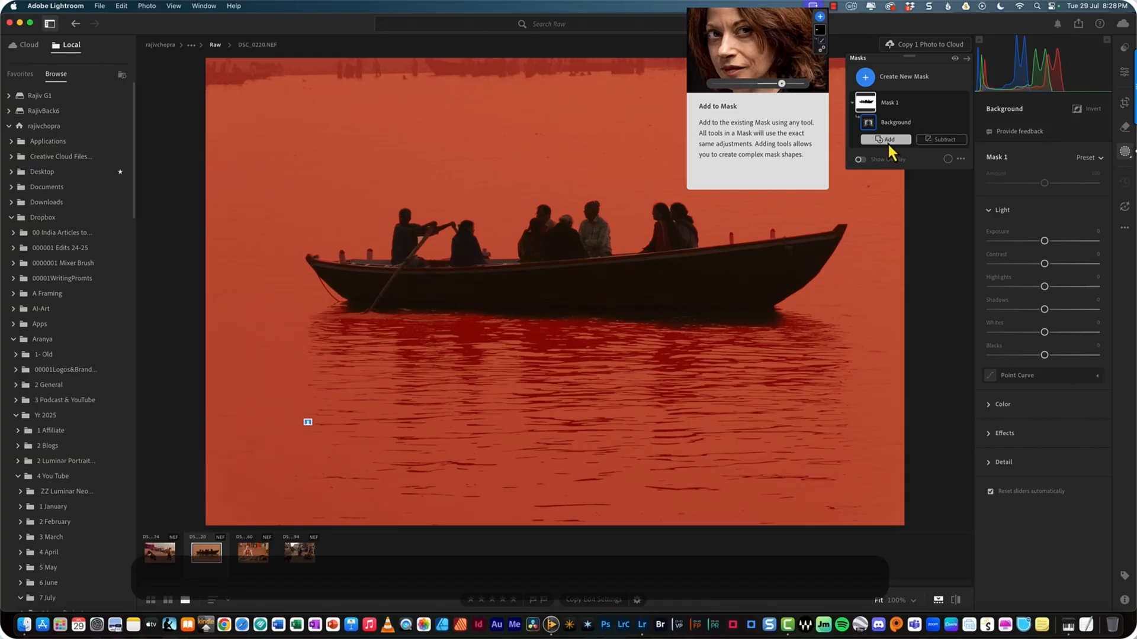
{"action": "left_click", "coordinate": [889, 141]}
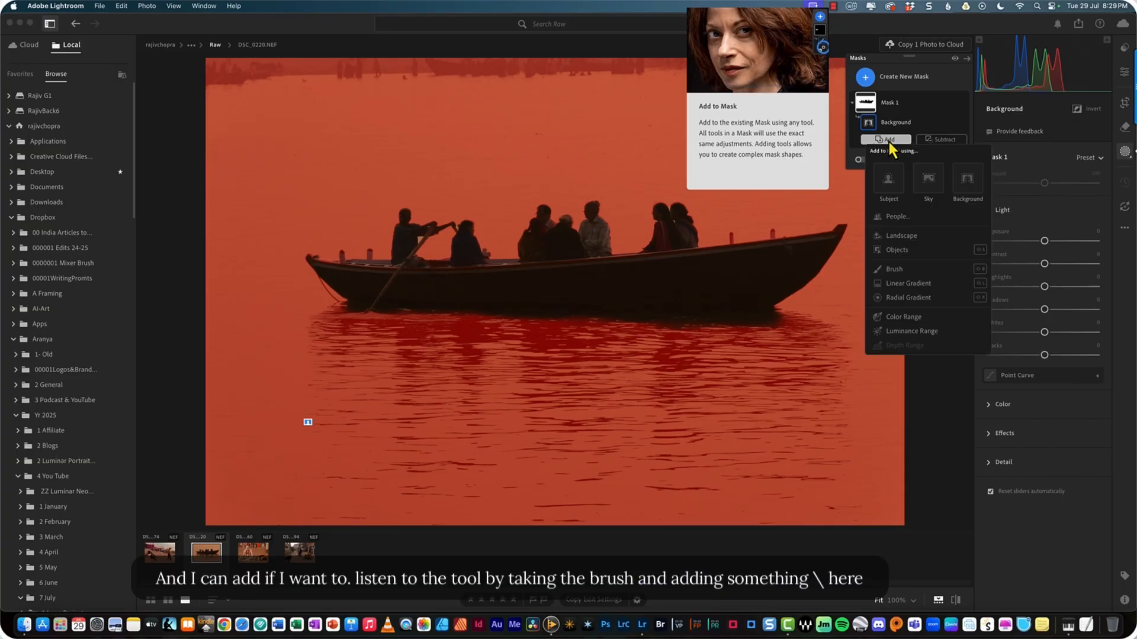
{"action": "left_click", "coordinate": [906, 267]}
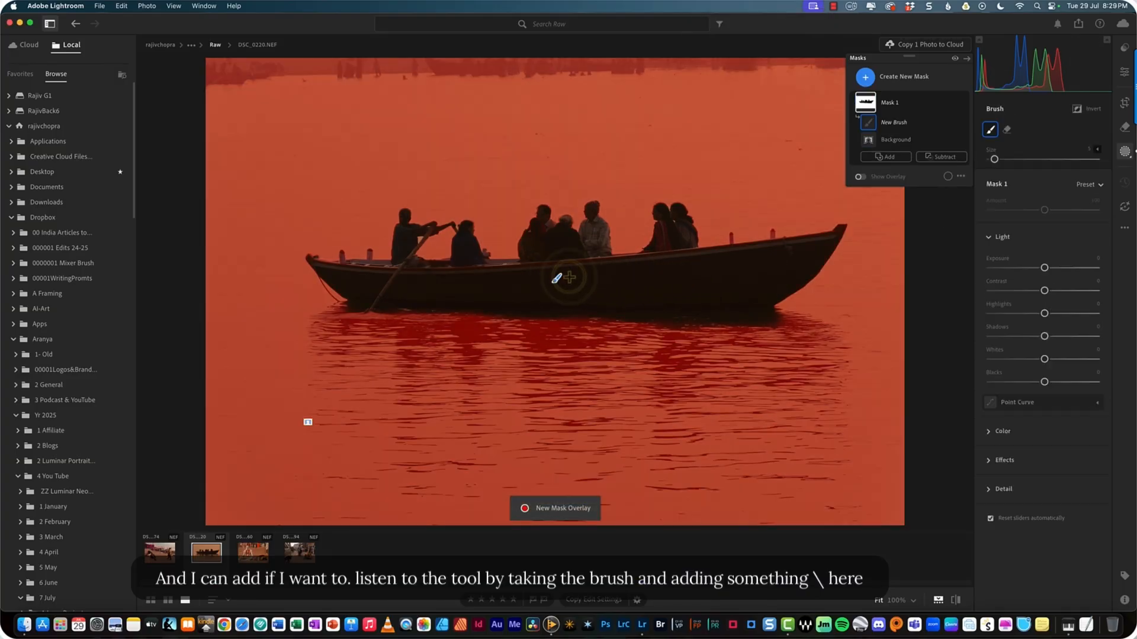
{"action": "left_click_drag", "start_coordinate": [568, 277], "coordinate": [705, 275]}
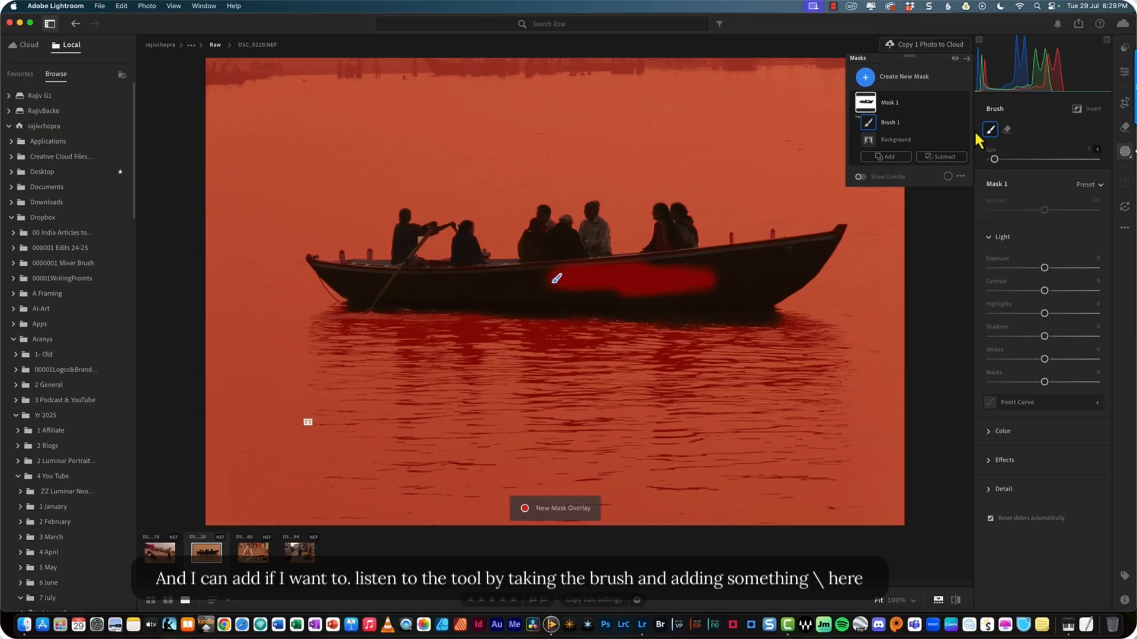
Step: Delete all masks from the boat photo, removing the background mask together with its brush stroke
{"action": "left_click", "coordinate": [867, 106]}
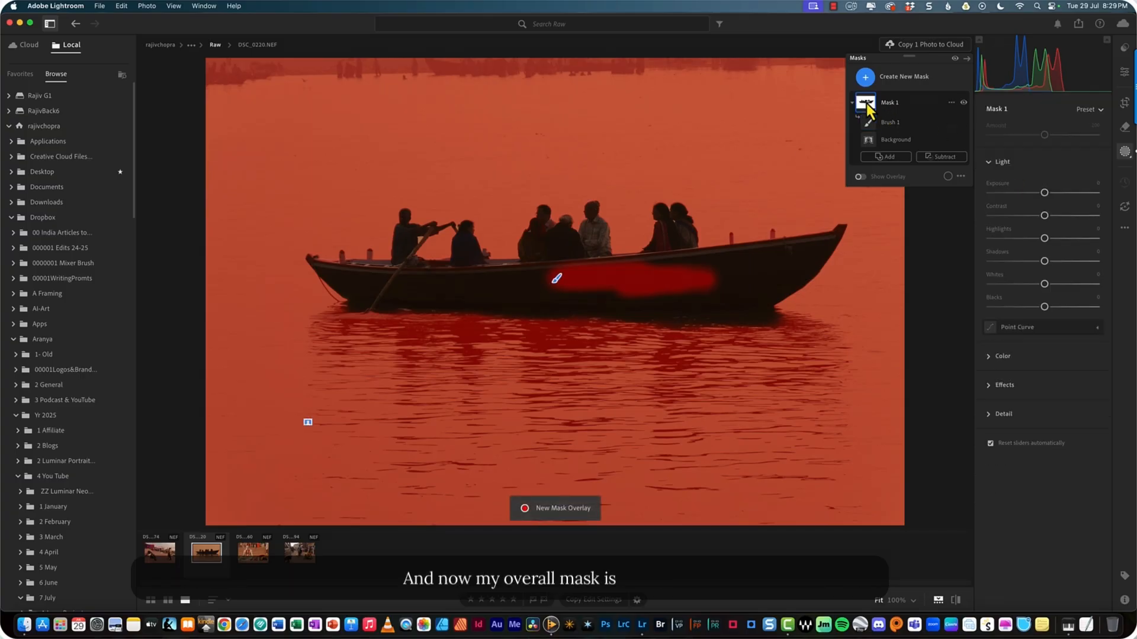
{"action": "left_click", "coordinate": [951, 102]}
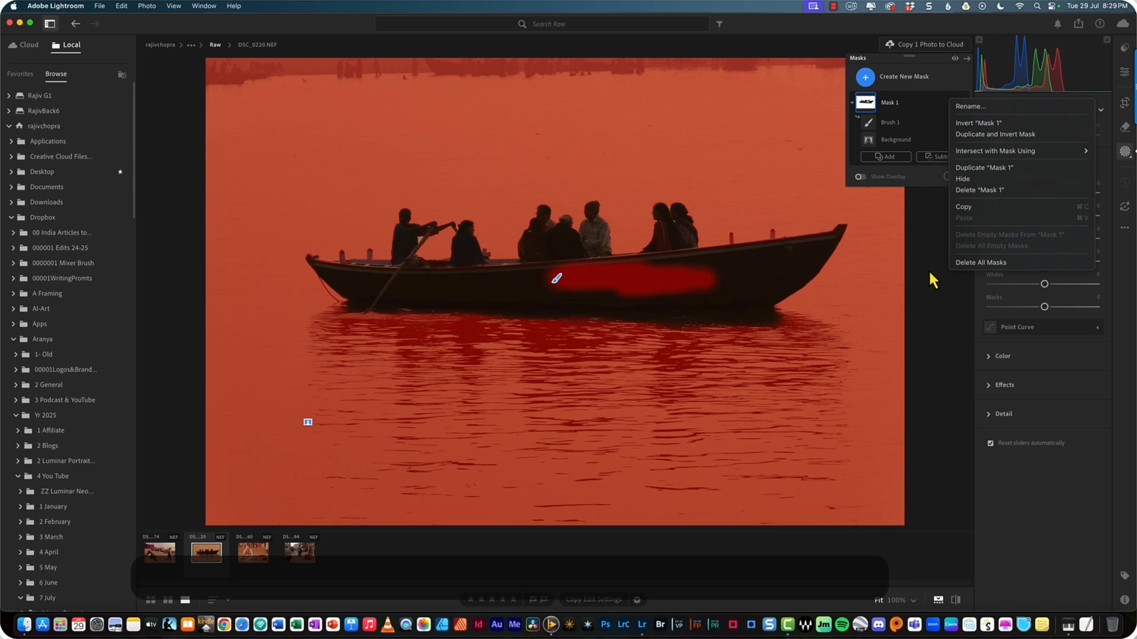
{"action": "left_click", "coordinate": [983, 264]}
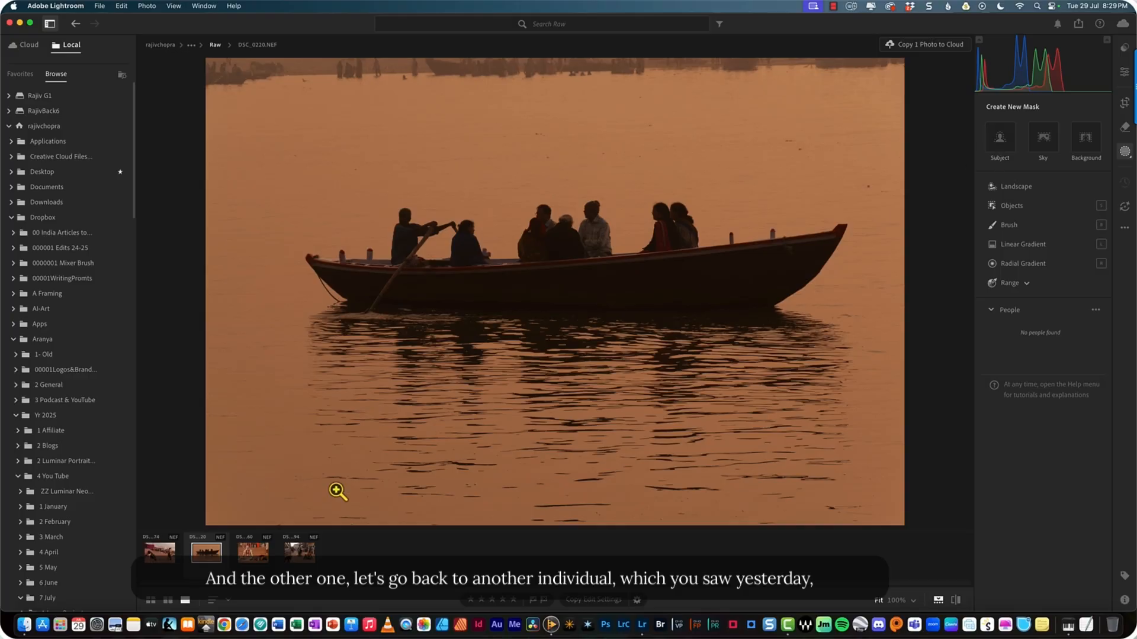
Step: Open the masks of the photo with the man sleeping on the steps (DSC_0274.NEF) and create a new sky mask
{"action": "left_click", "coordinate": [168, 558]}
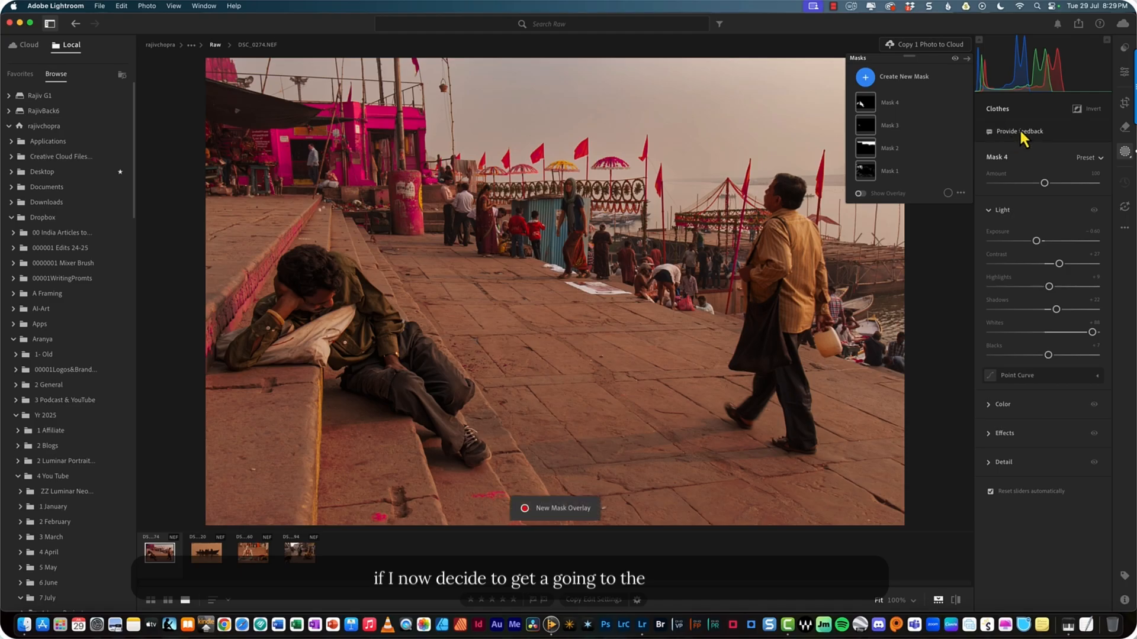
{"action": "left_click", "coordinate": [1125, 155]}
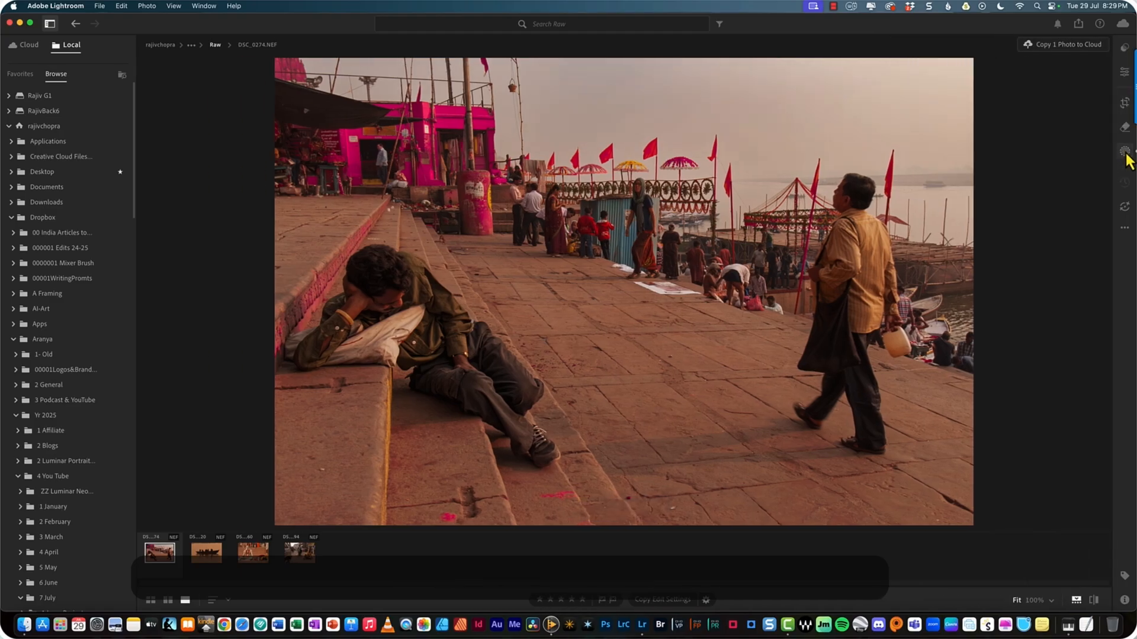
{"action": "left_click", "coordinate": [1125, 153]}
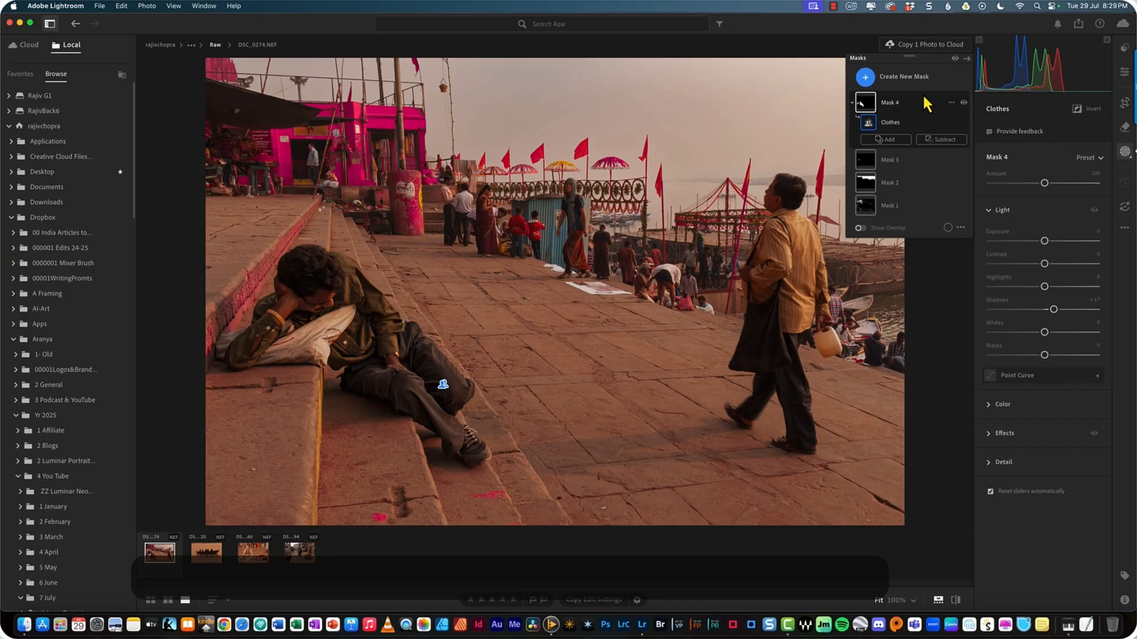
{"action": "left_click", "coordinate": [865, 77]}
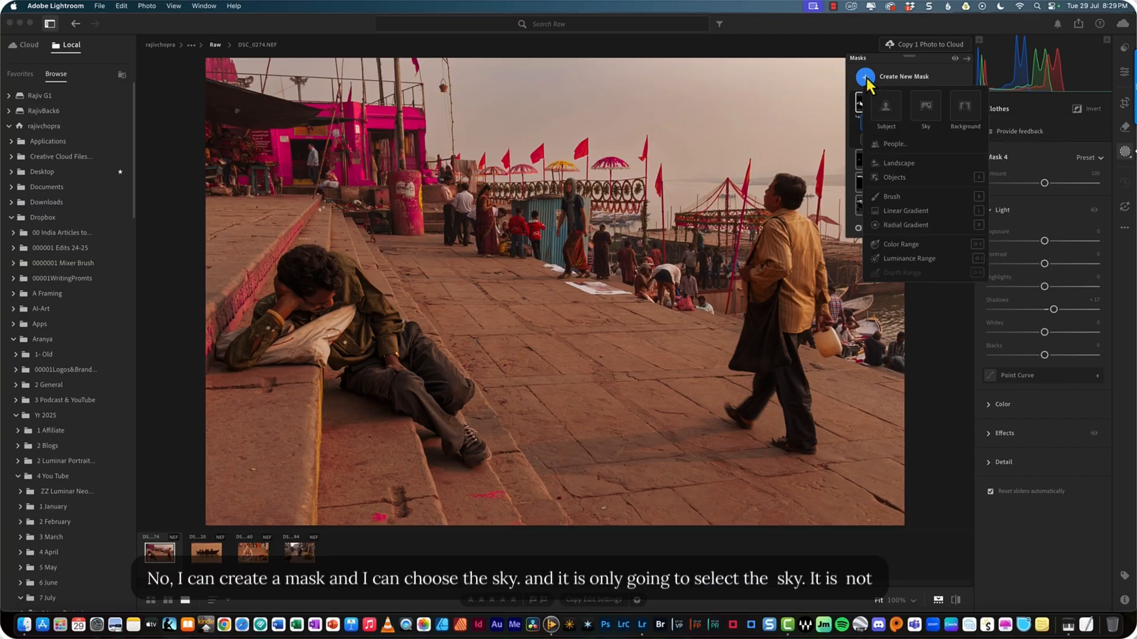
{"action": "left_click", "coordinate": [927, 106]}
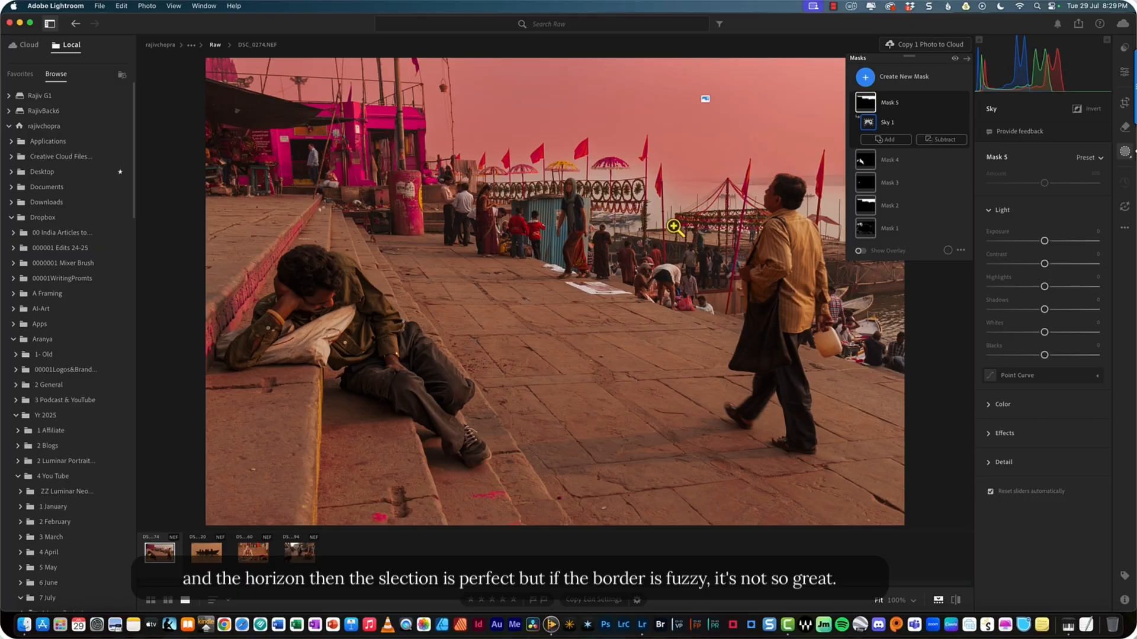
Step: Return to the boat photo, detect its landscape features for a new mask and choose Water
{"action": "left_click", "coordinate": [209, 556]}
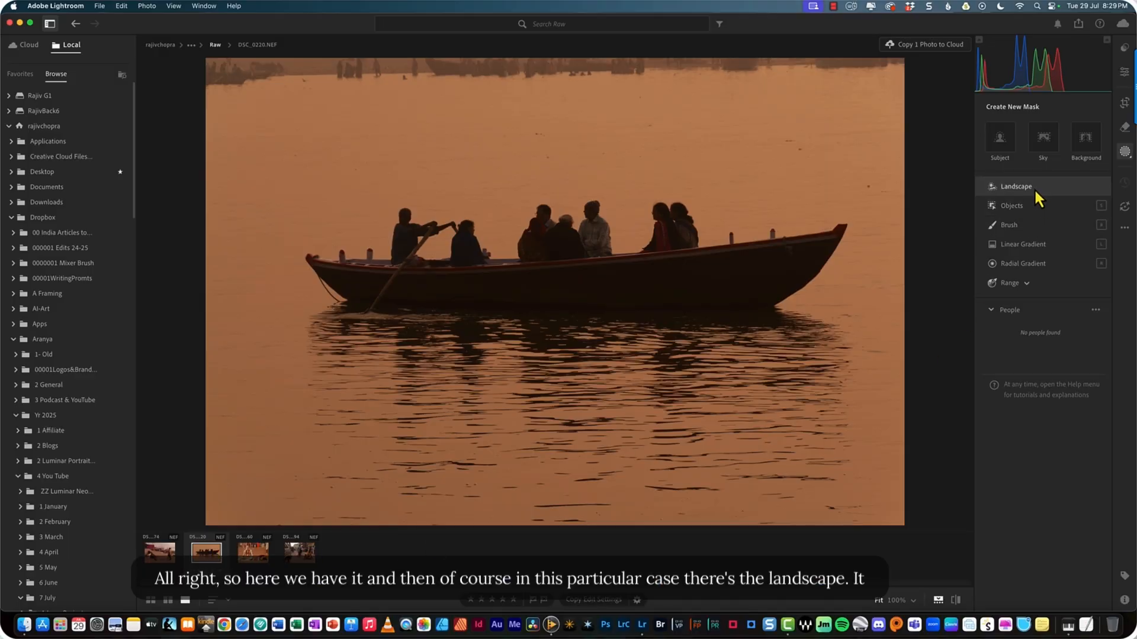
{"action": "mouse_move", "coordinate": [1033, 187]}
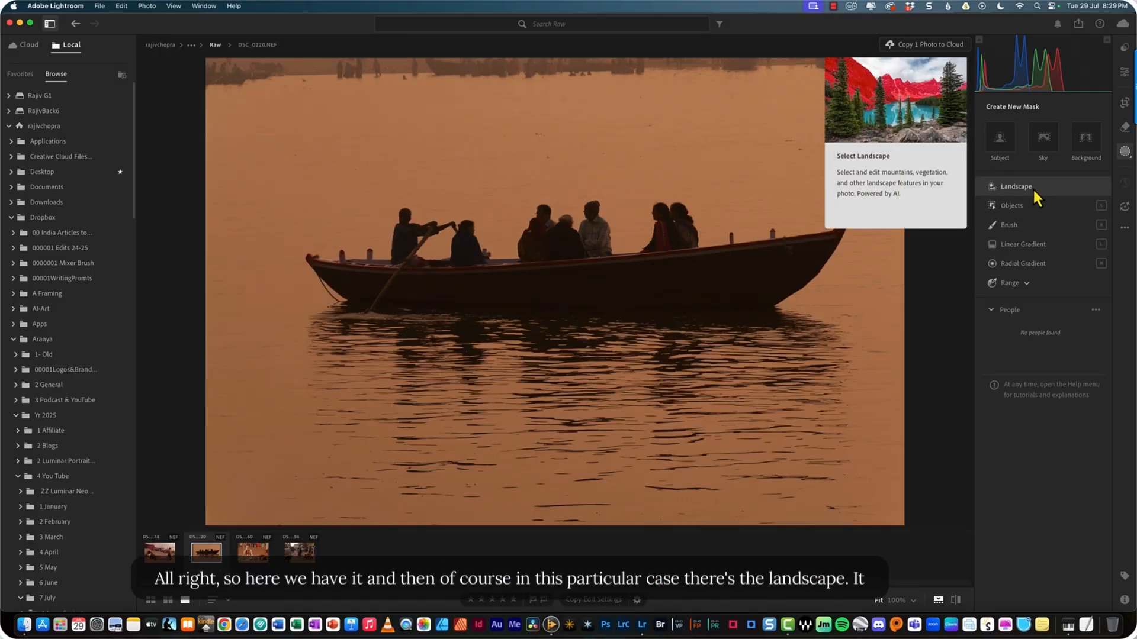
{"action": "left_click", "coordinate": [1033, 187]}
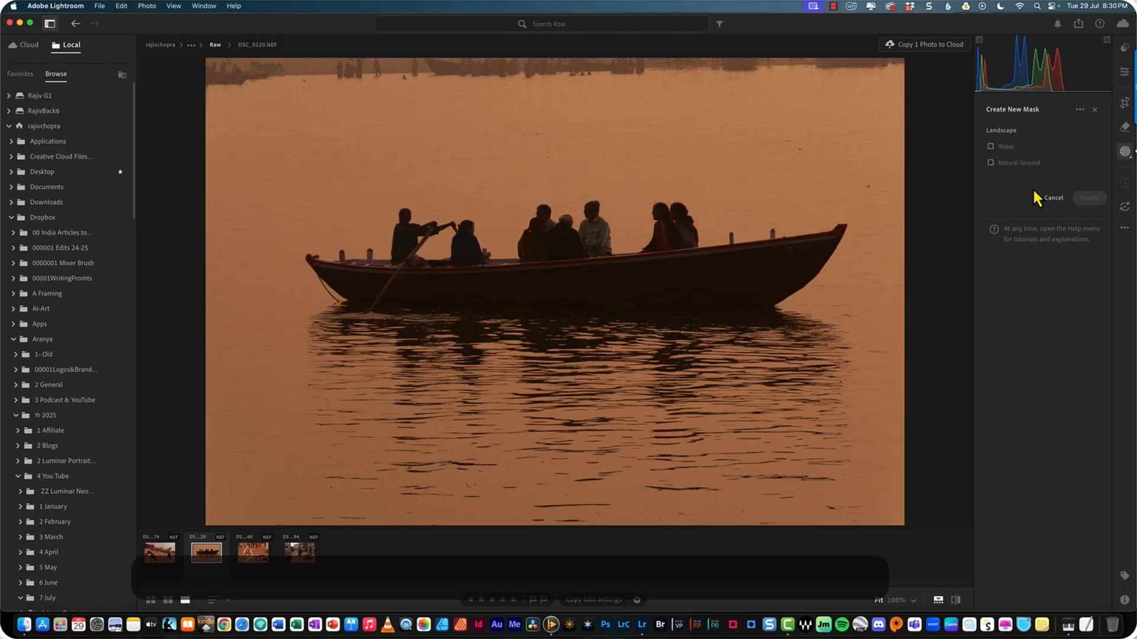
{"action": "mouse_move", "coordinate": [989, 145]}
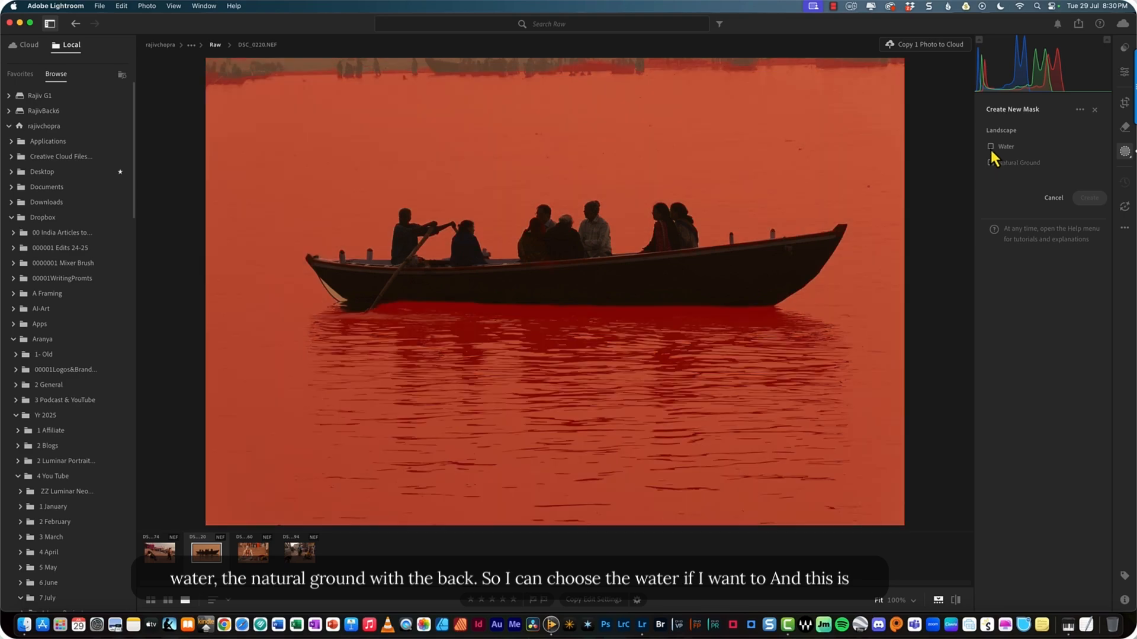
{"action": "left_click", "coordinate": [989, 146]}
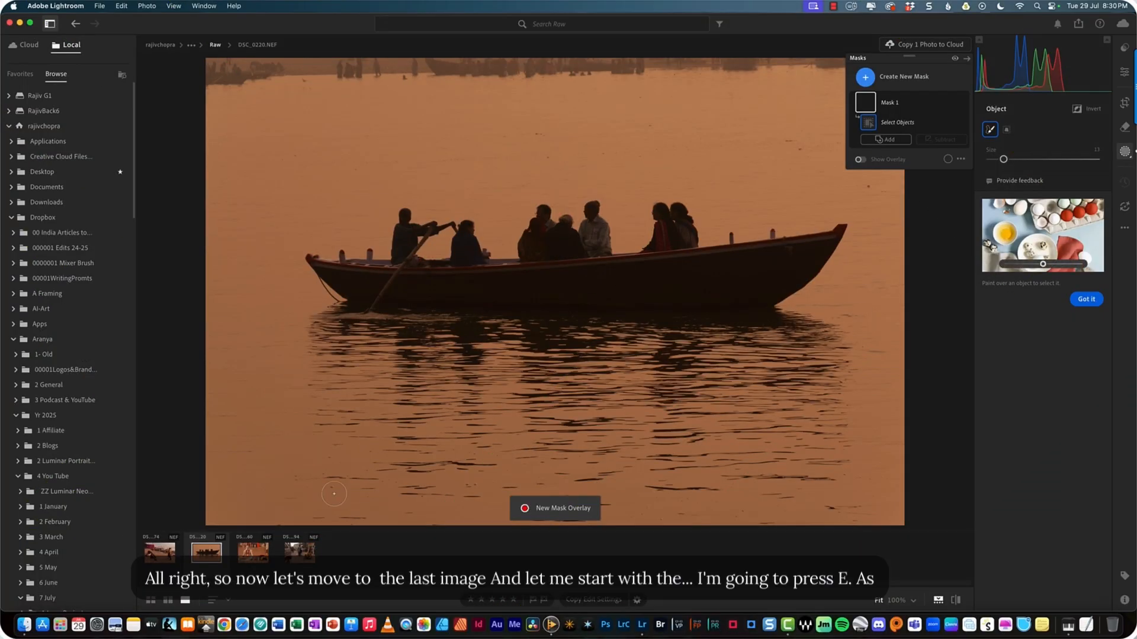
Step: Open the photo of the seated holy man (DSC_0160.NEF), apply Lens Blur and choose the fifth bokeh shape
{"action": "left_click", "coordinate": [253, 556]}
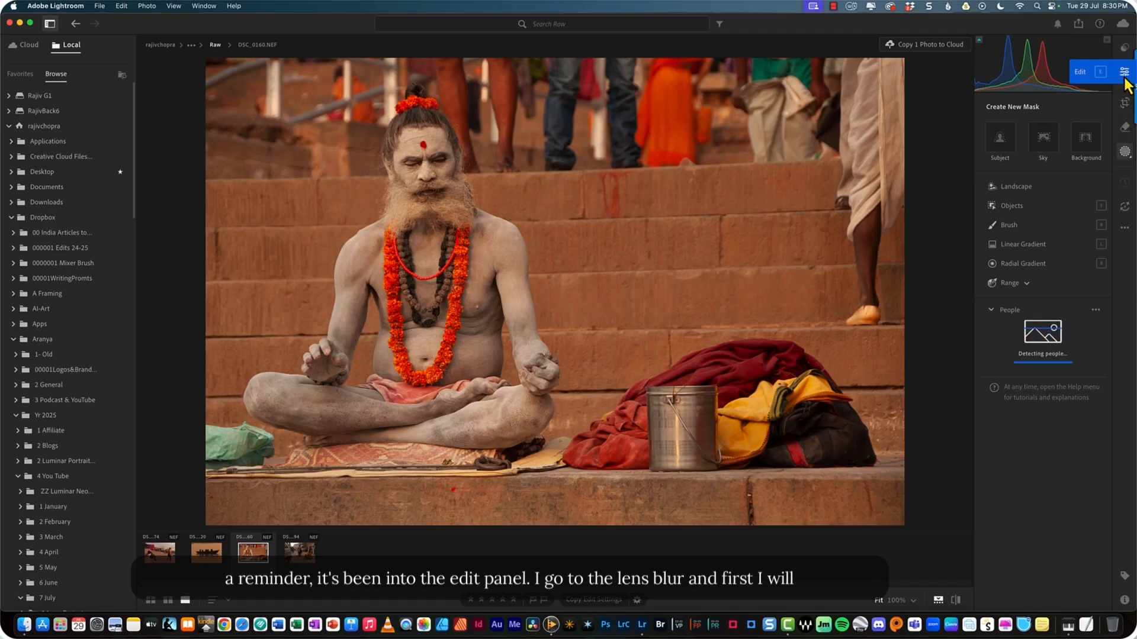
{"action": "left_click", "coordinate": [1124, 73]}
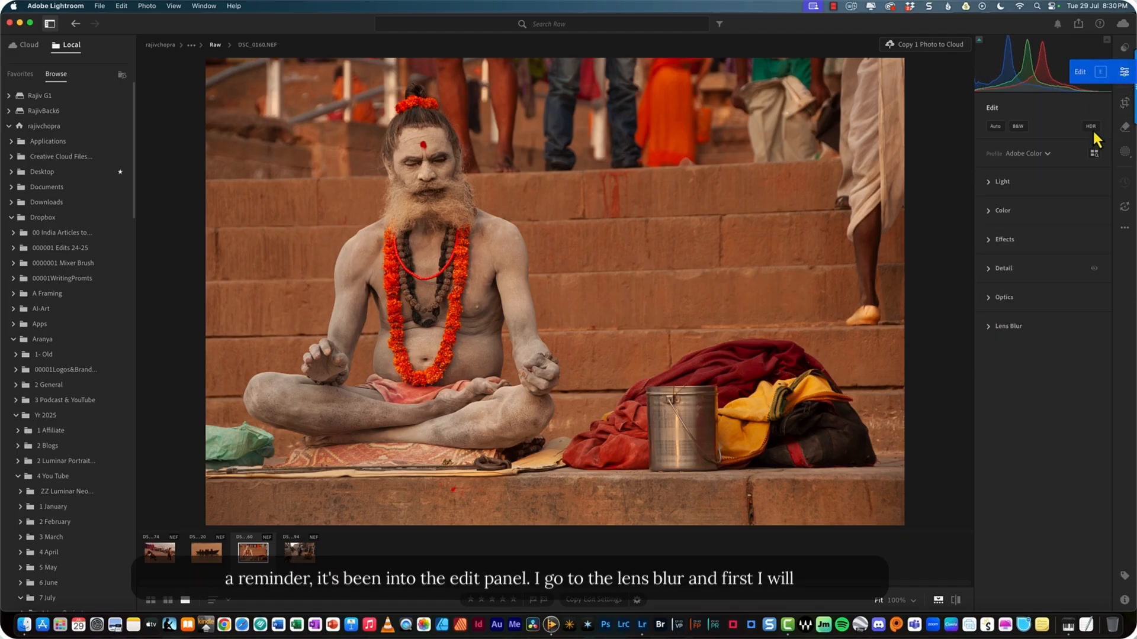
{"action": "left_click", "coordinate": [989, 332]}
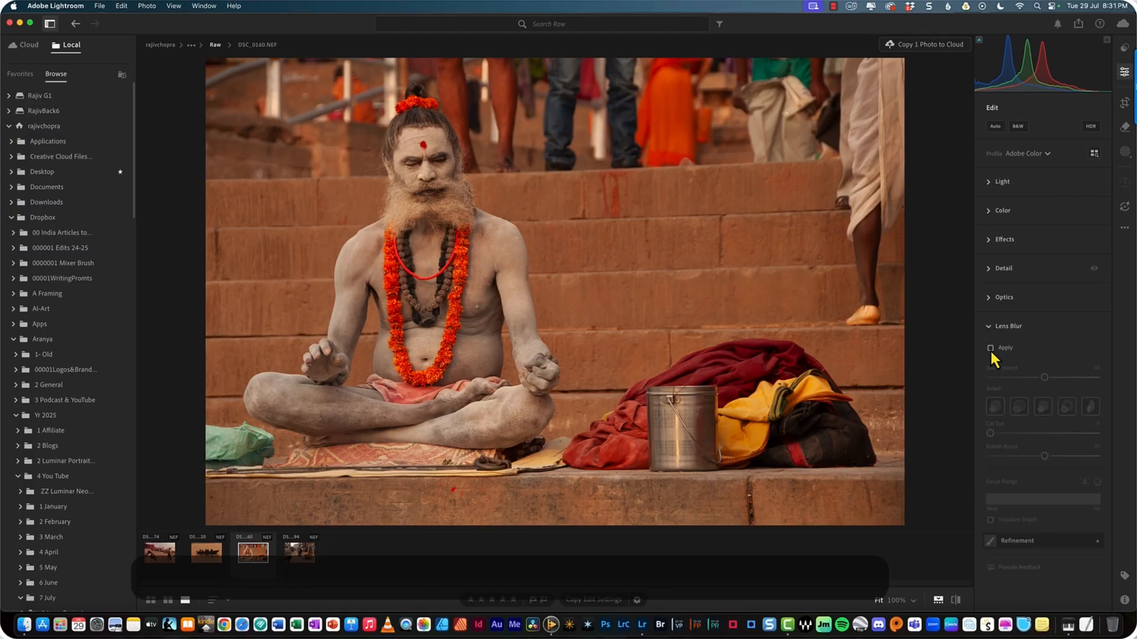
{"action": "left_click", "coordinate": [990, 349]}
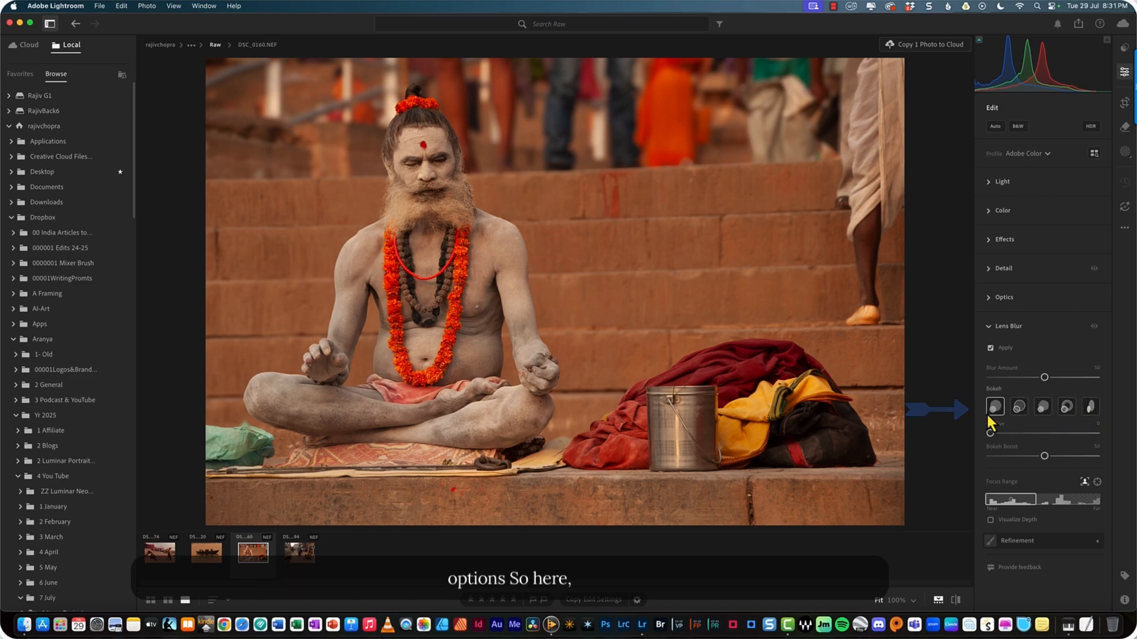
{"action": "left_click", "coordinate": [1089, 407]}
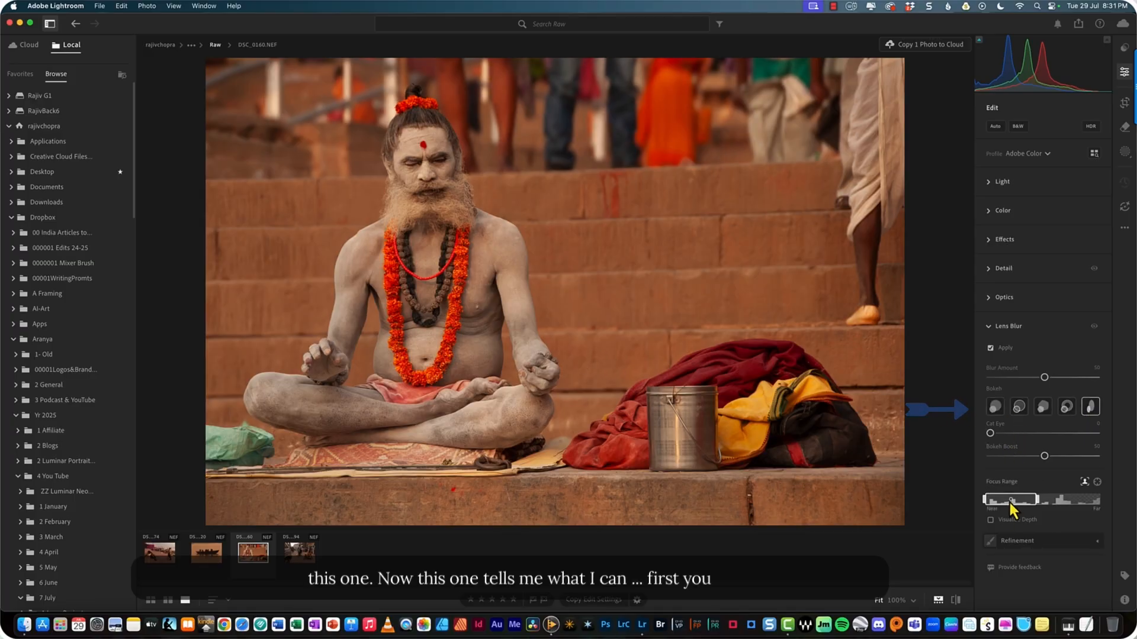
Step: Visualize the lens blur depth and narrow the focus range from both its near and far ends
{"action": "mouse_move", "coordinate": [1011, 503]}
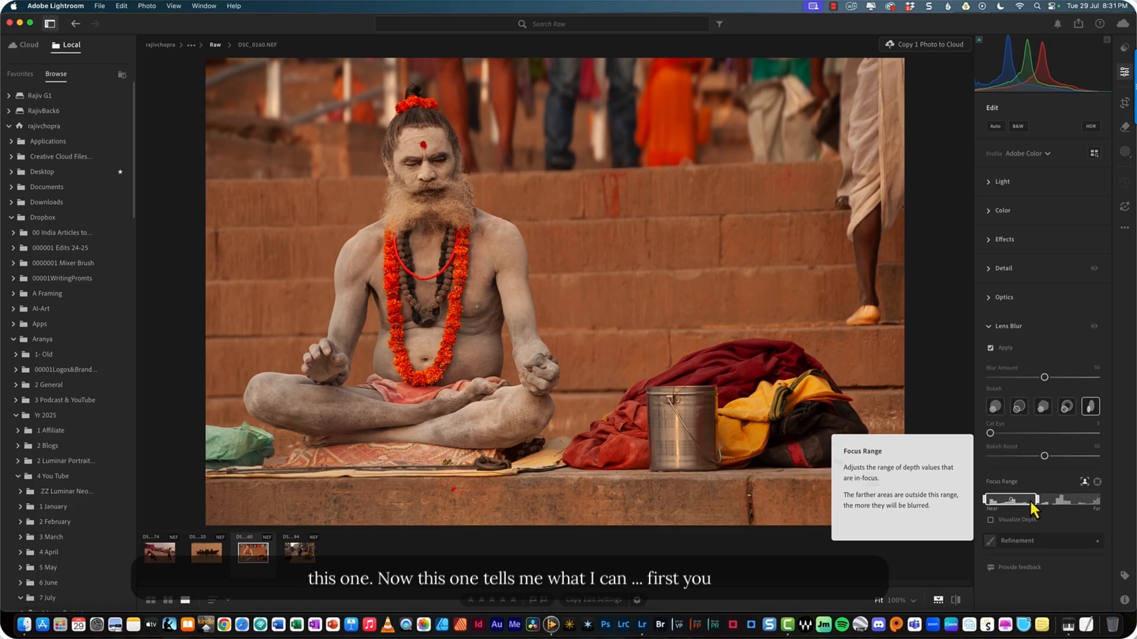
{"action": "left_click", "coordinate": [990, 520]}
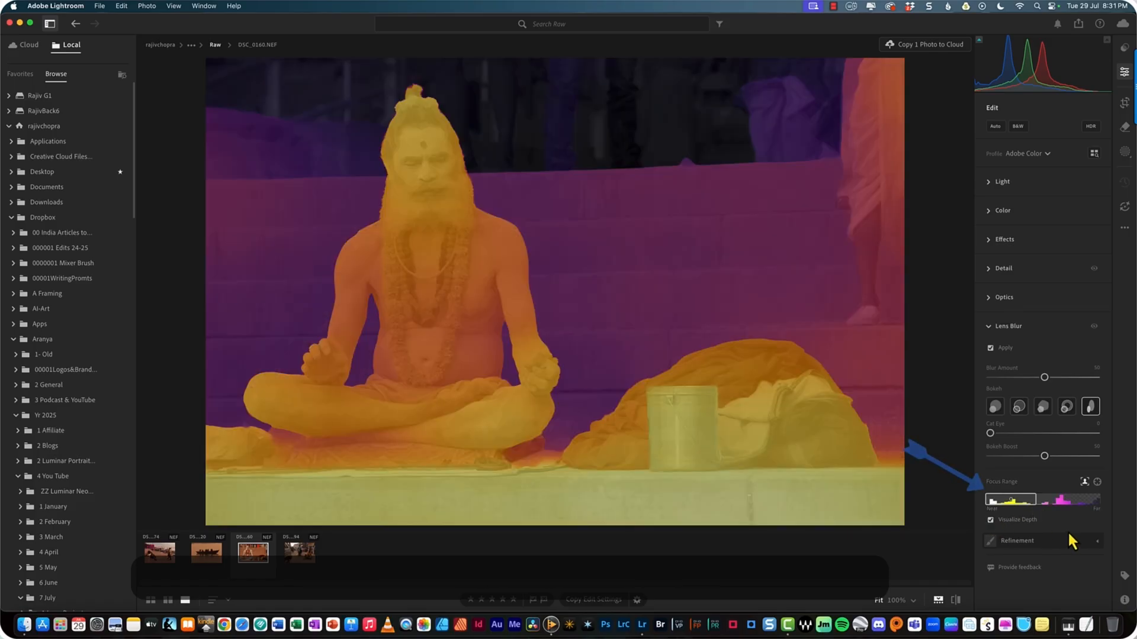
{"action": "mouse_move", "coordinate": [984, 502]}
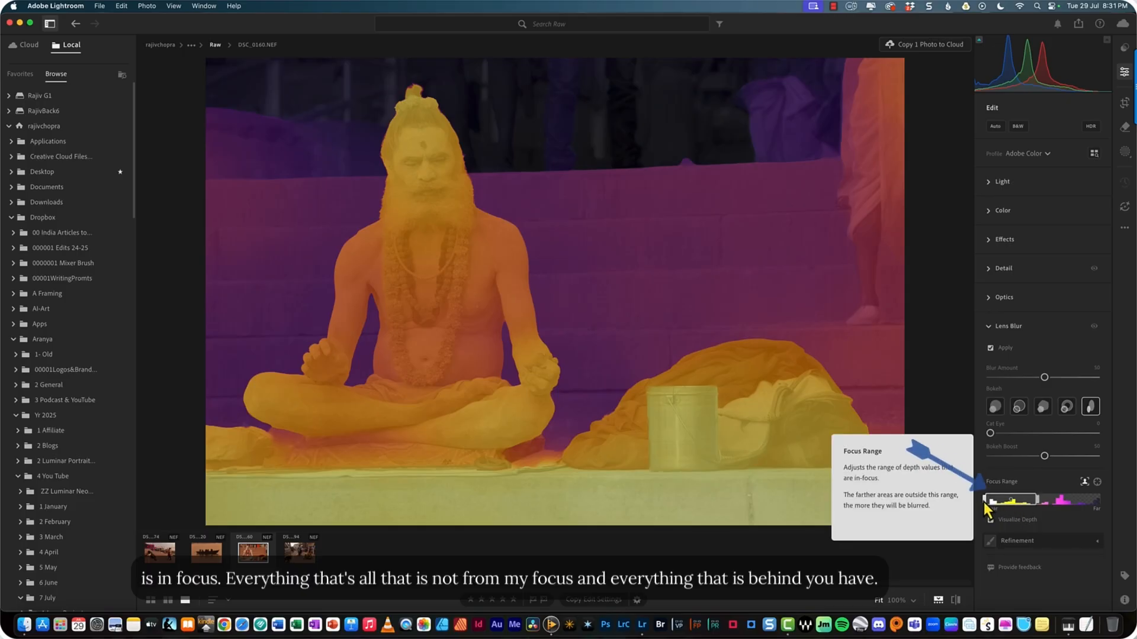
{"action": "left_click_drag", "start_coordinate": [983, 502], "coordinate": [985, 502]}
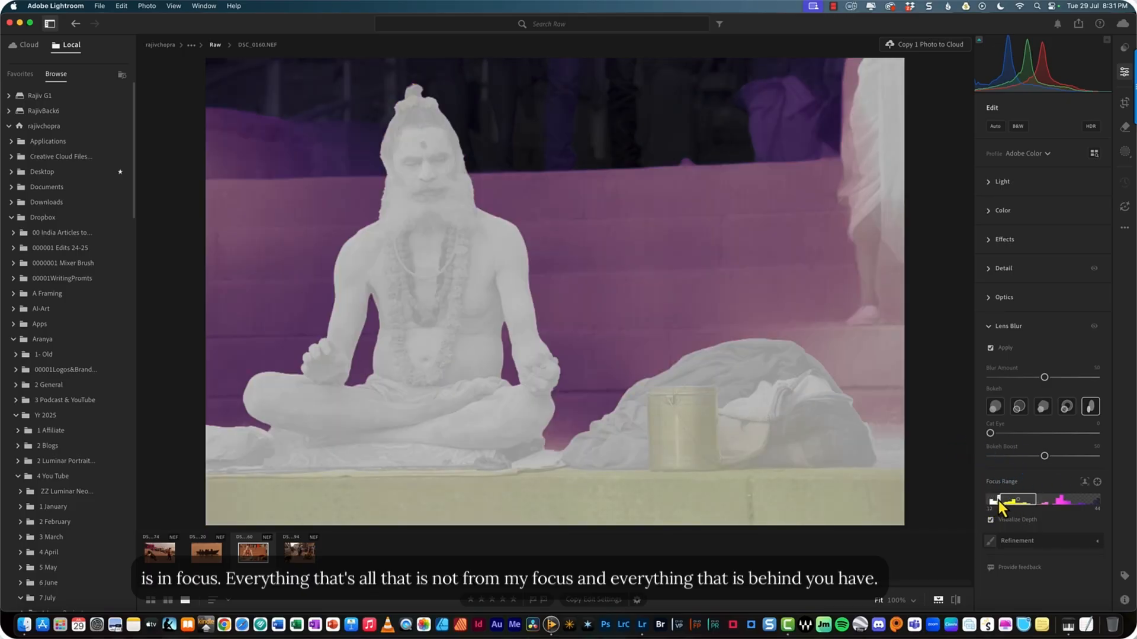
{"action": "left_click_drag", "start_coordinate": [1038, 503], "coordinate": [1023, 501]}
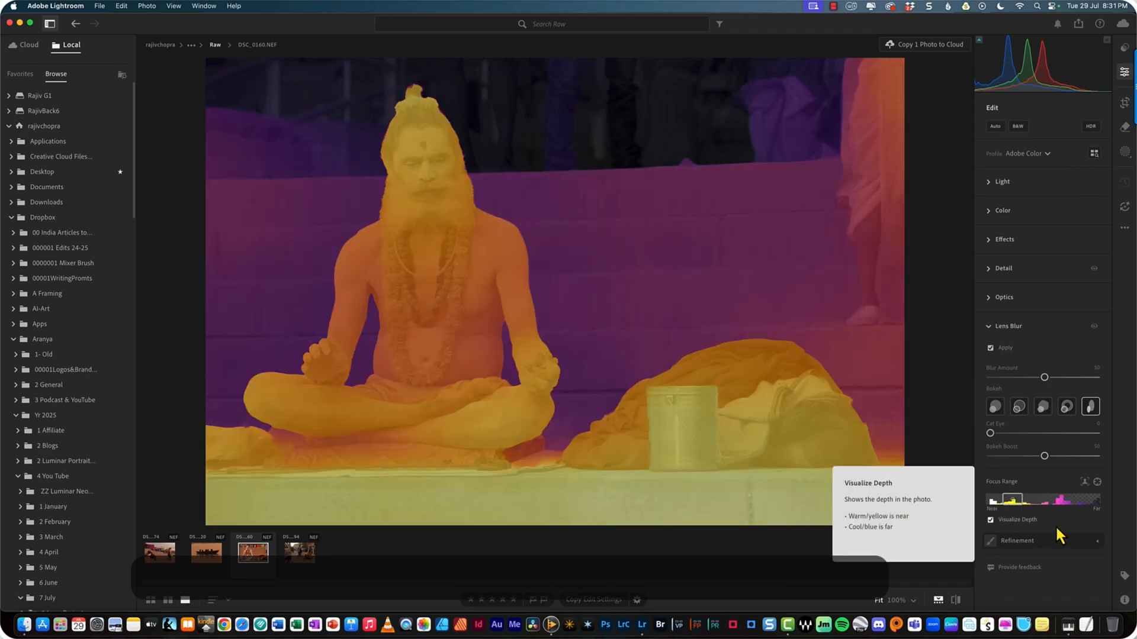
Step: Set the lens blur's Cat Eye to about 13, Bokeh Boost to about 80 and Blur Amount to 100
{"action": "left_click_drag", "start_coordinate": [991, 434], "coordinate": [1052, 460]}
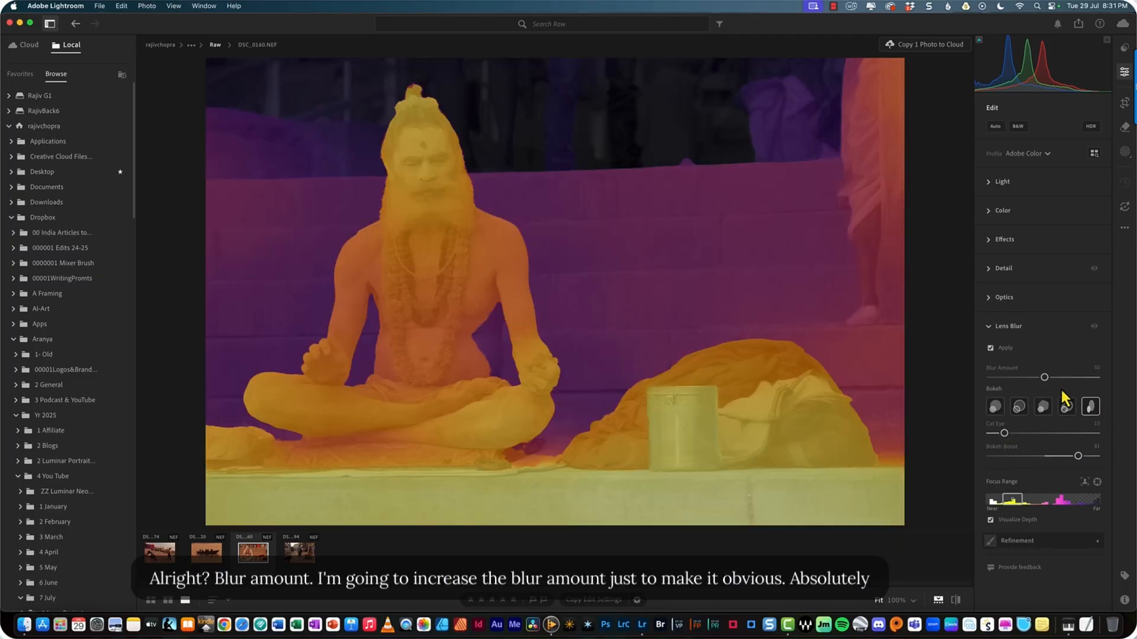
{"action": "left_click_drag", "start_coordinate": [1044, 377], "coordinate": [1100, 377]}
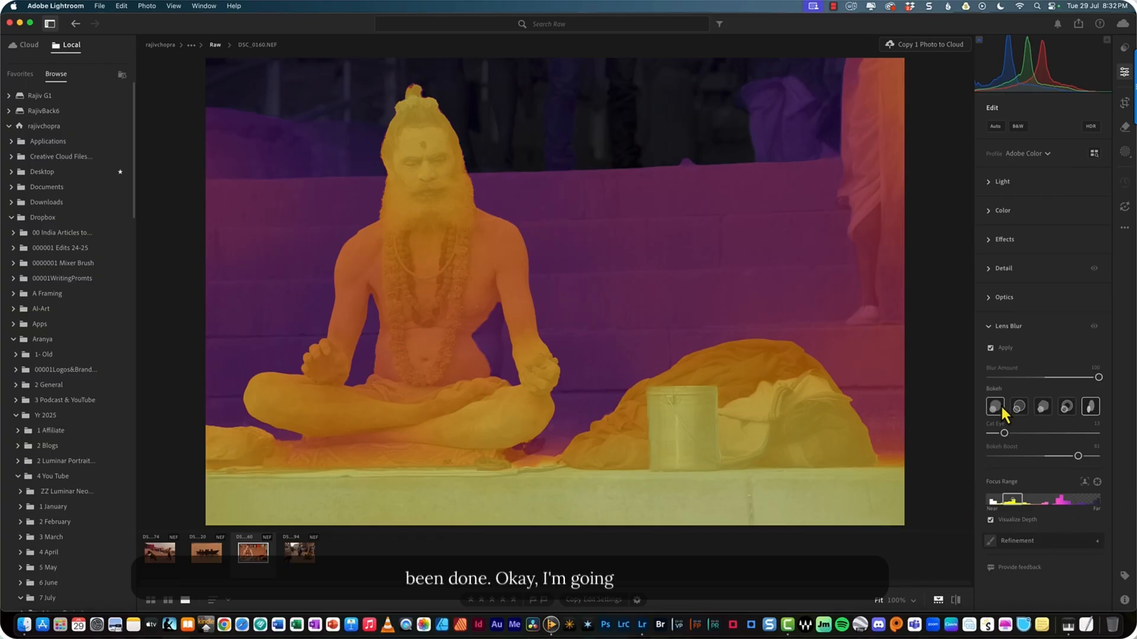
Step: Toggle the lens blur off and on, and turn off the depth visualization to show the blurred photo
{"action": "left_click", "coordinate": [990, 348]}
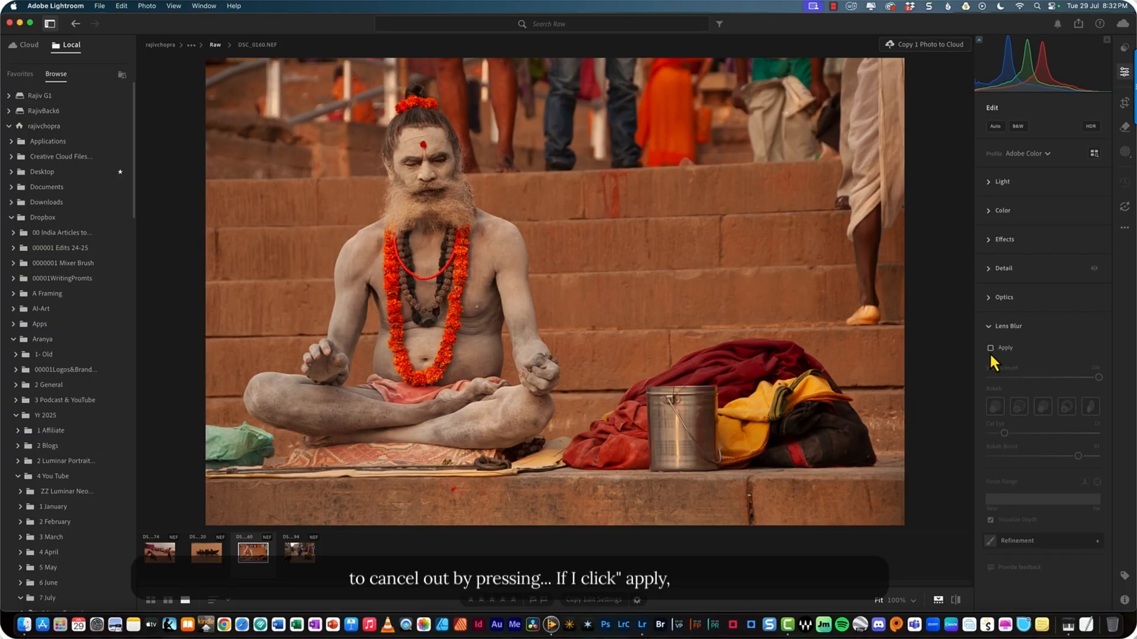
{"action": "left_click", "coordinate": [990, 350]}
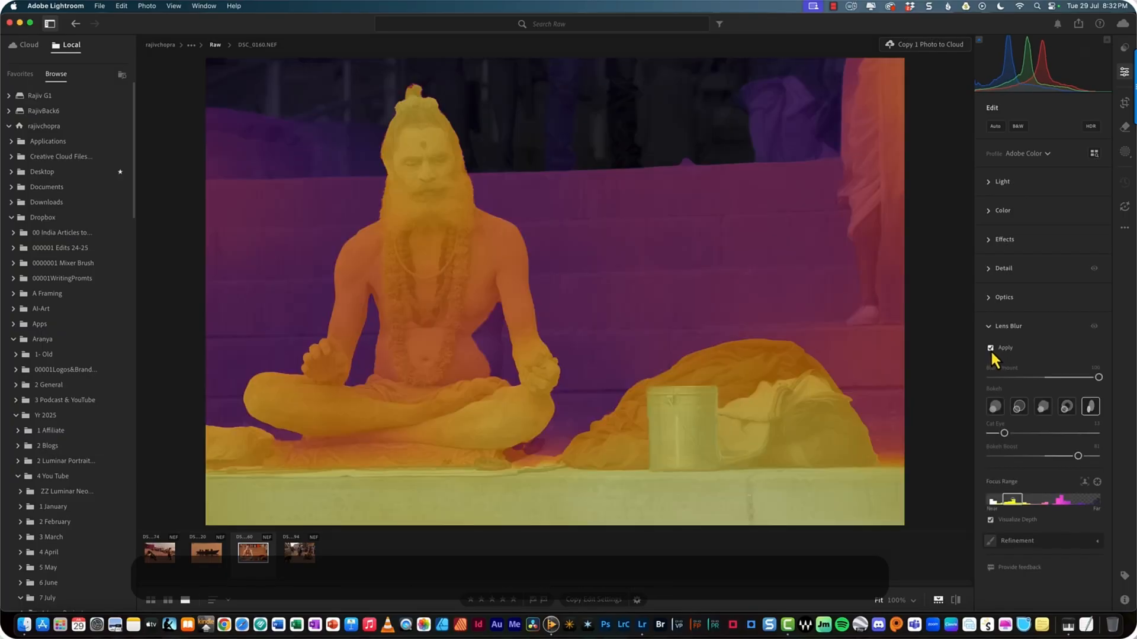
{"action": "left_click", "coordinate": [990, 348]}
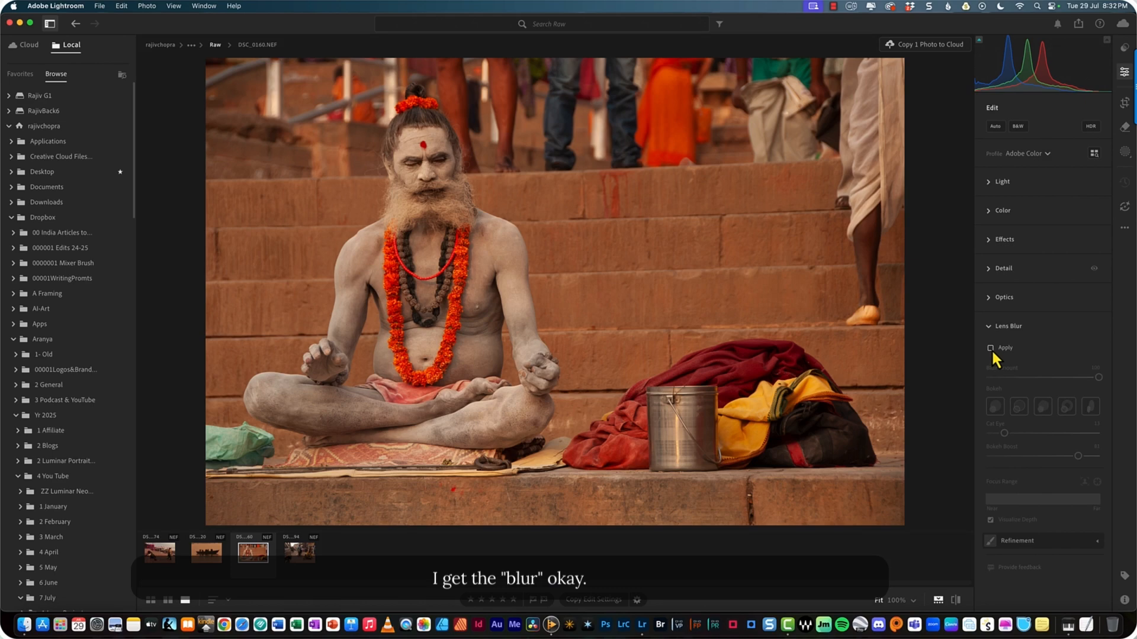
{"action": "left_click", "coordinate": [990, 348]}
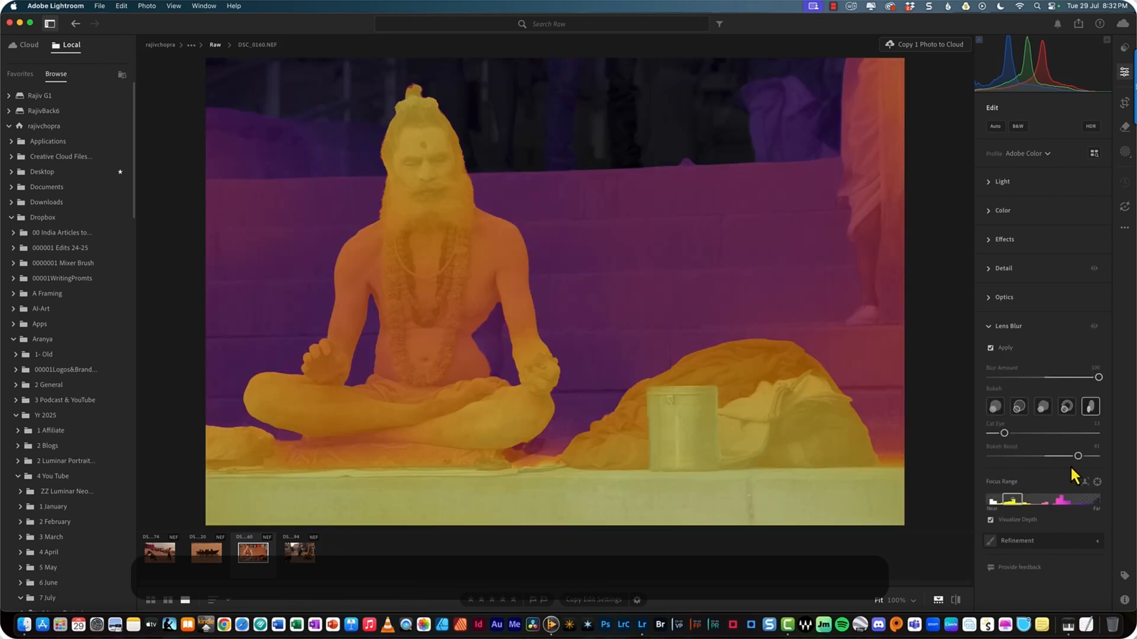
{"action": "left_click", "coordinate": [990, 520]}
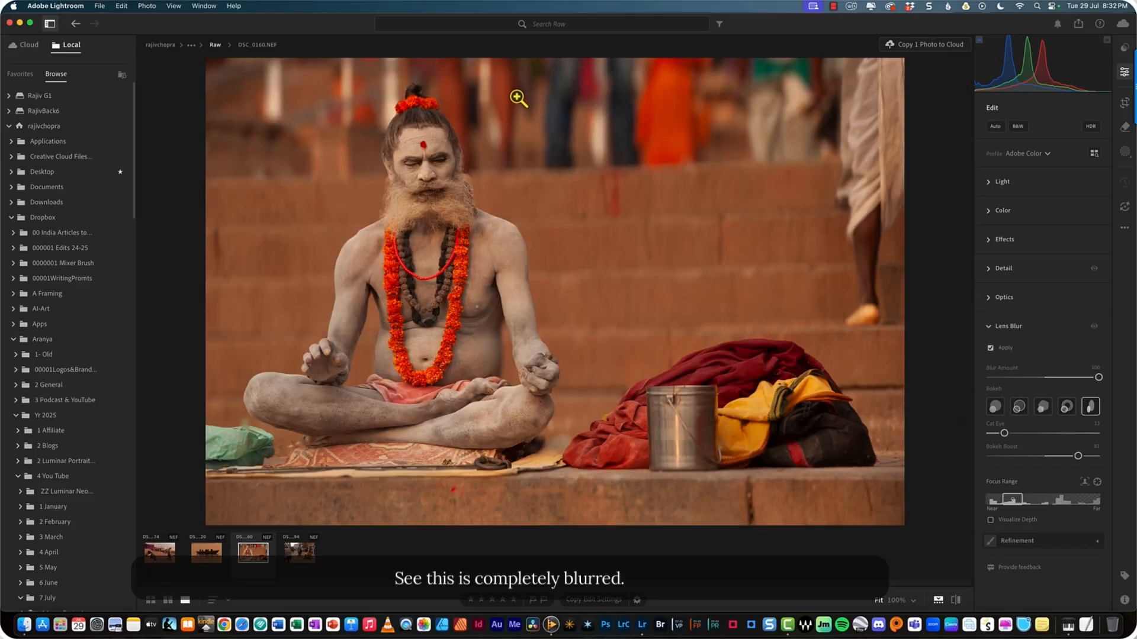
Step: Compare the background figures and steps with and without the lens blur, ending with the blur off
{"action": "left_click", "coordinate": [990, 349]}
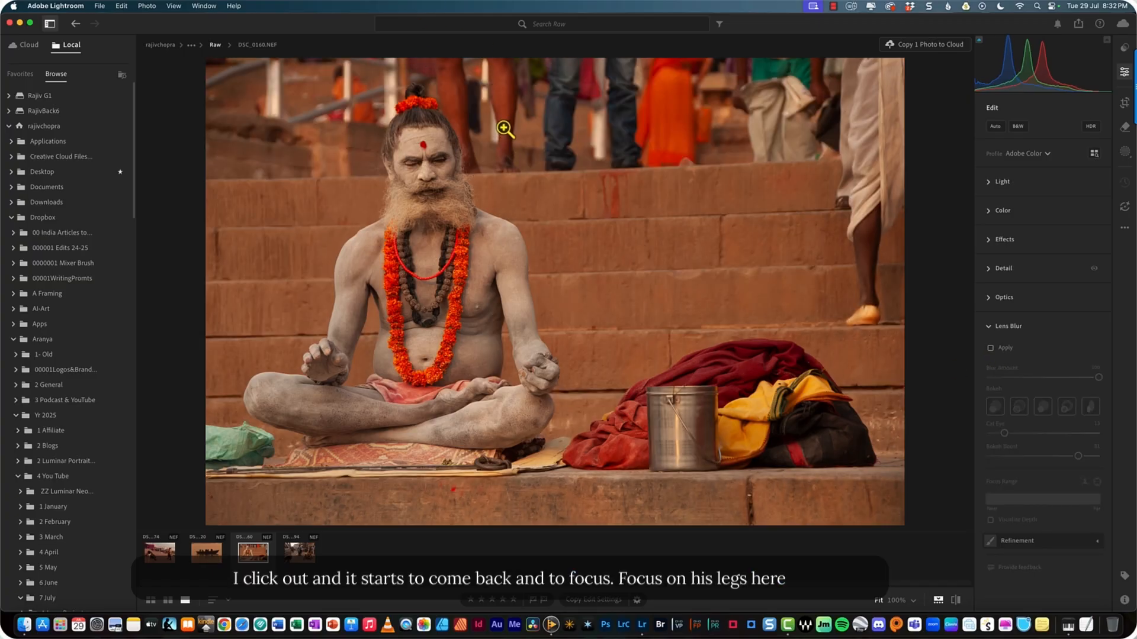
{"action": "left_click", "coordinate": [991, 348]}
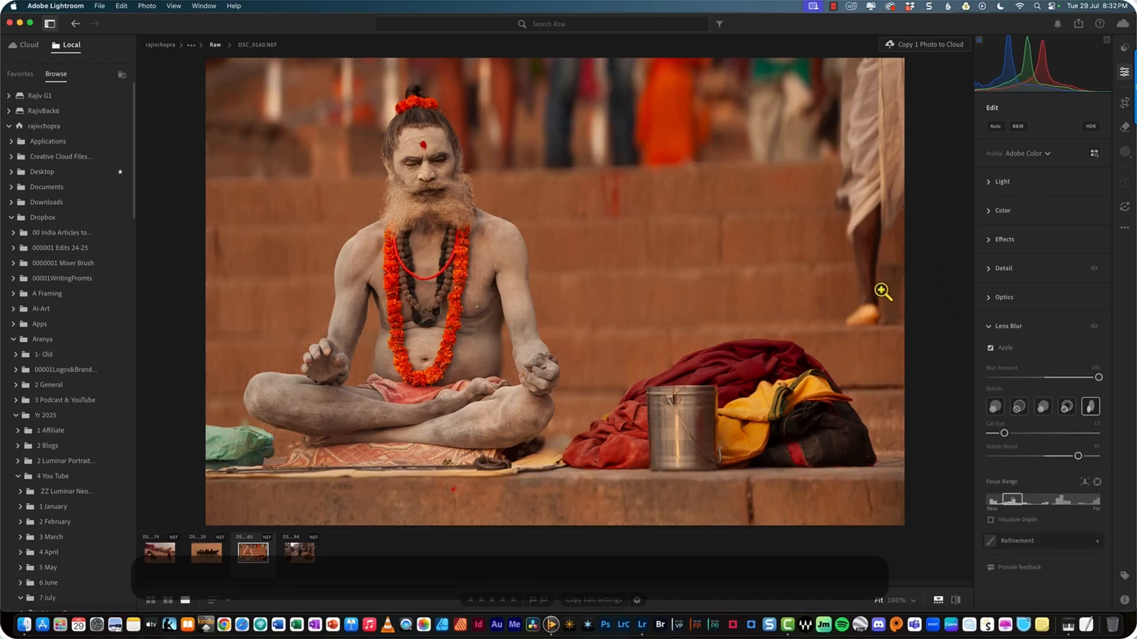
{"action": "left_click", "coordinate": [990, 349]}
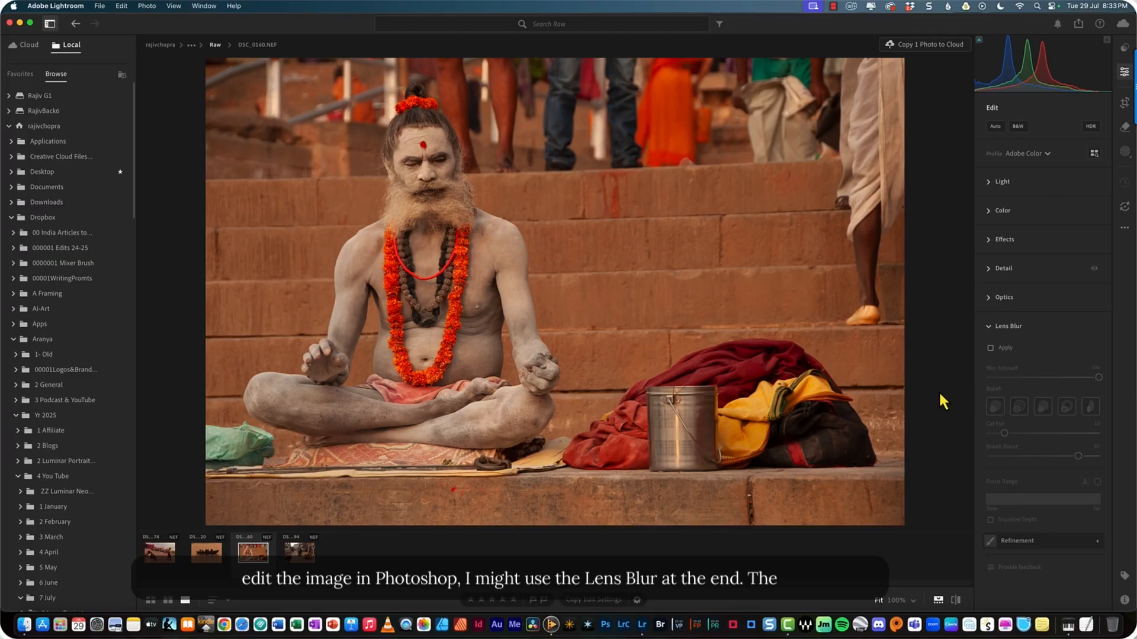
Step: Reapply the lens blur and reduce the Blur Amount to about 64
{"action": "left_click", "coordinate": [989, 348]}
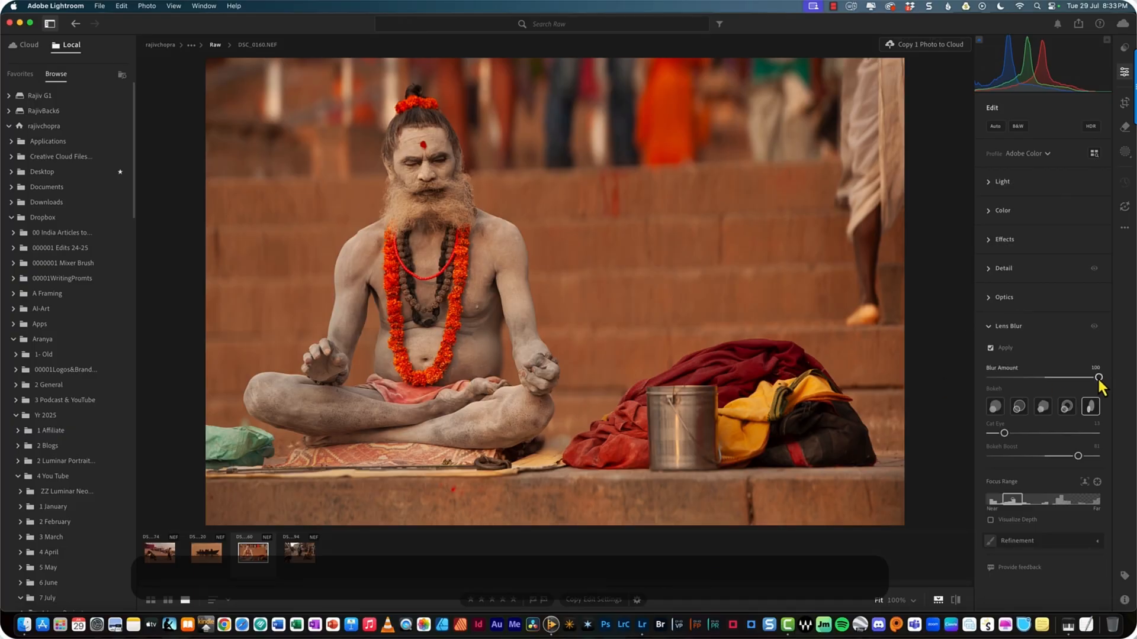
{"action": "left_click_drag", "start_coordinate": [1098, 377], "coordinate": [1068, 378]}
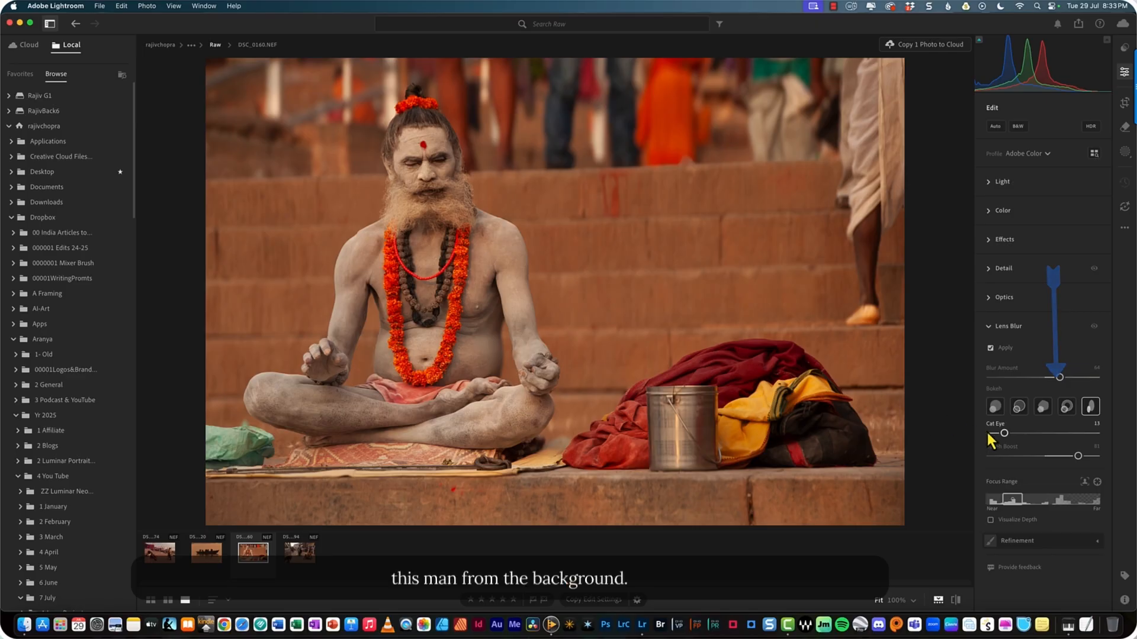
Step: Compare the bokeh shapes at a Bokeh Boost of about 64, ending on the first shape, and turn the lens blur off
{"action": "left_click_drag", "start_coordinate": [1077, 456], "coordinate": [1060, 457]}
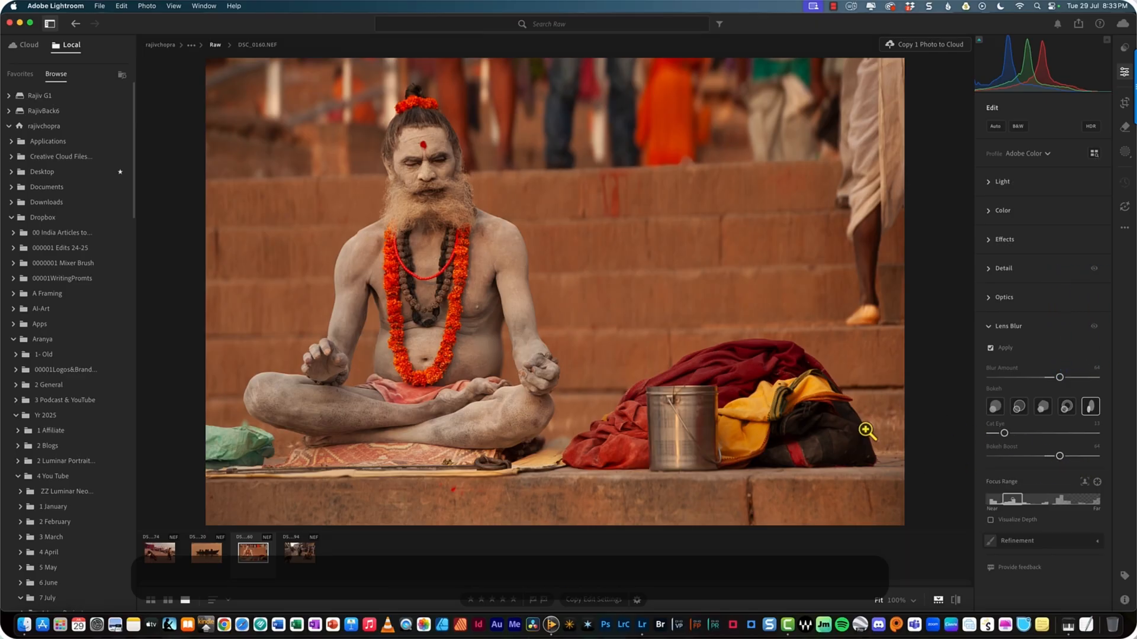
{"action": "left_click", "coordinate": [1069, 414]}
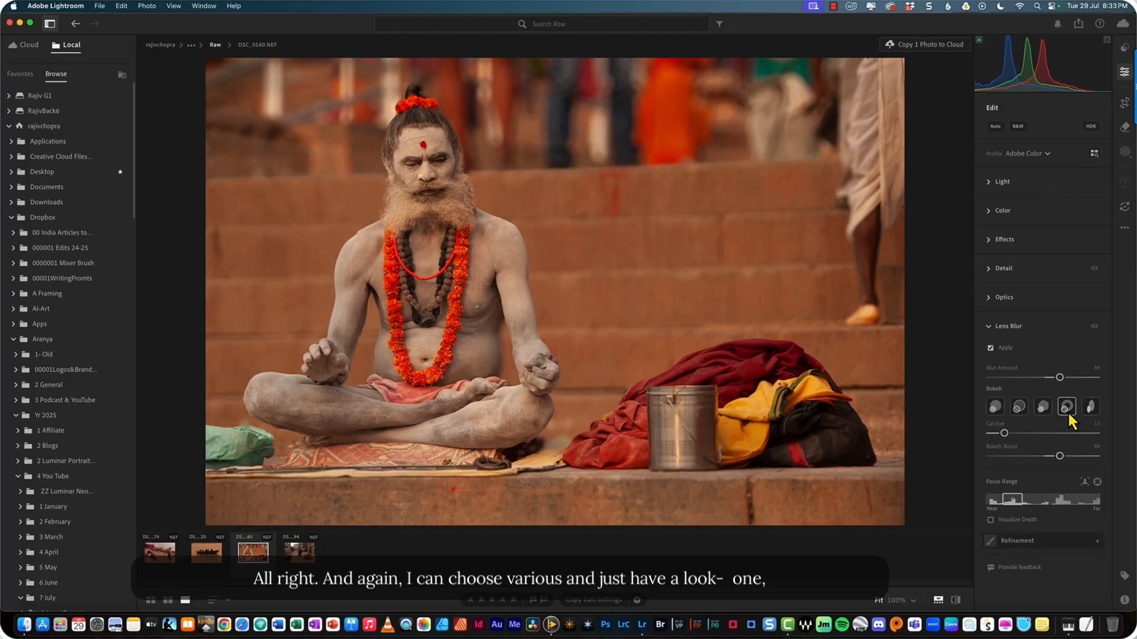
{"action": "left_click", "coordinate": [1093, 412]}
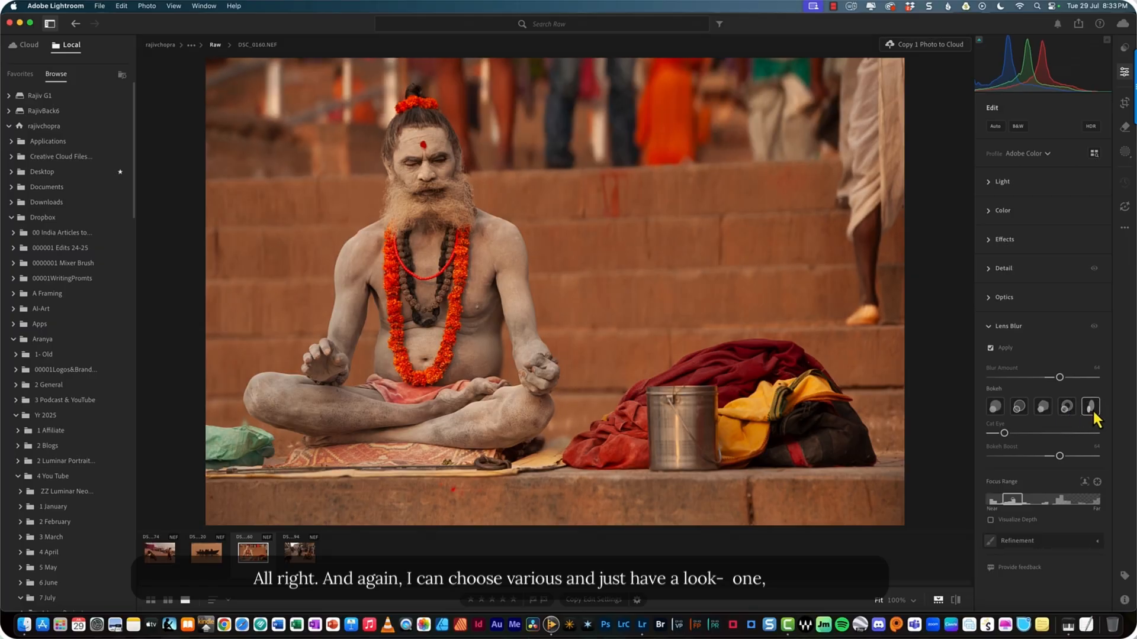
{"action": "left_click", "coordinate": [1066, 410]}
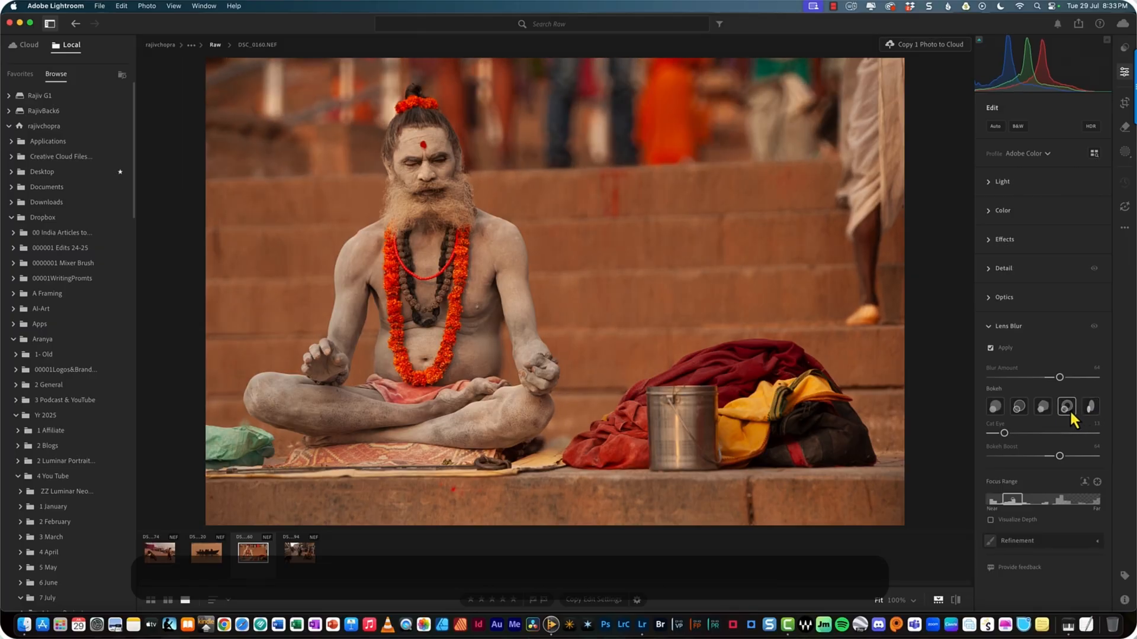
{"action": "left_click", "coordinate": [1045, 410]}
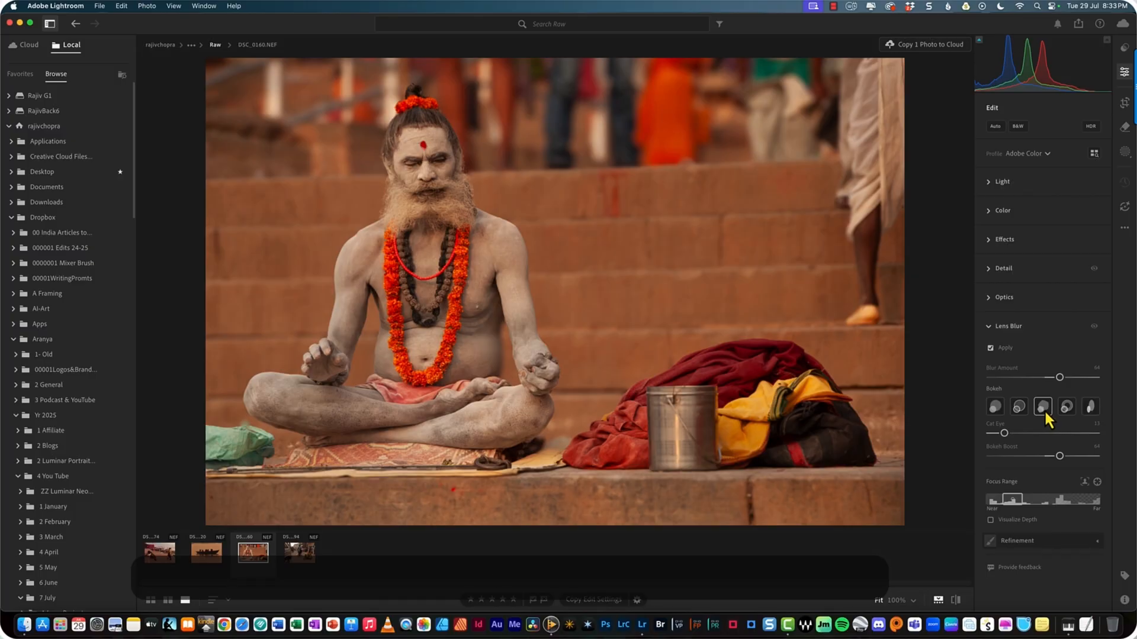
{"action": "left_click", "coordinate": [997, 410]}
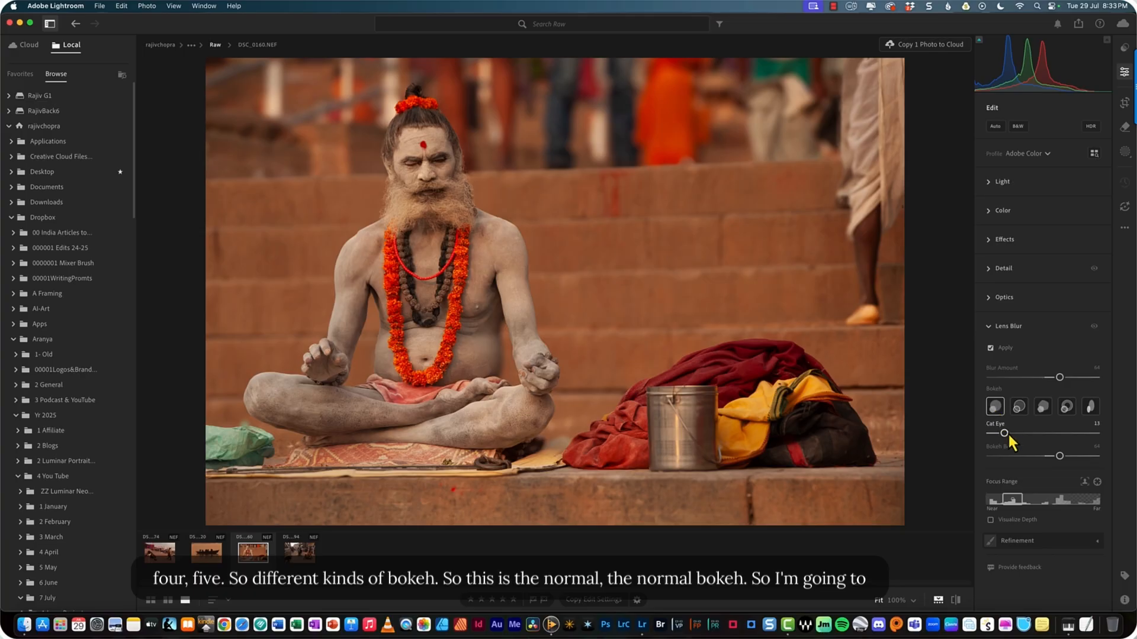
{"action": "left_click", "coordinate": [990, 348]}
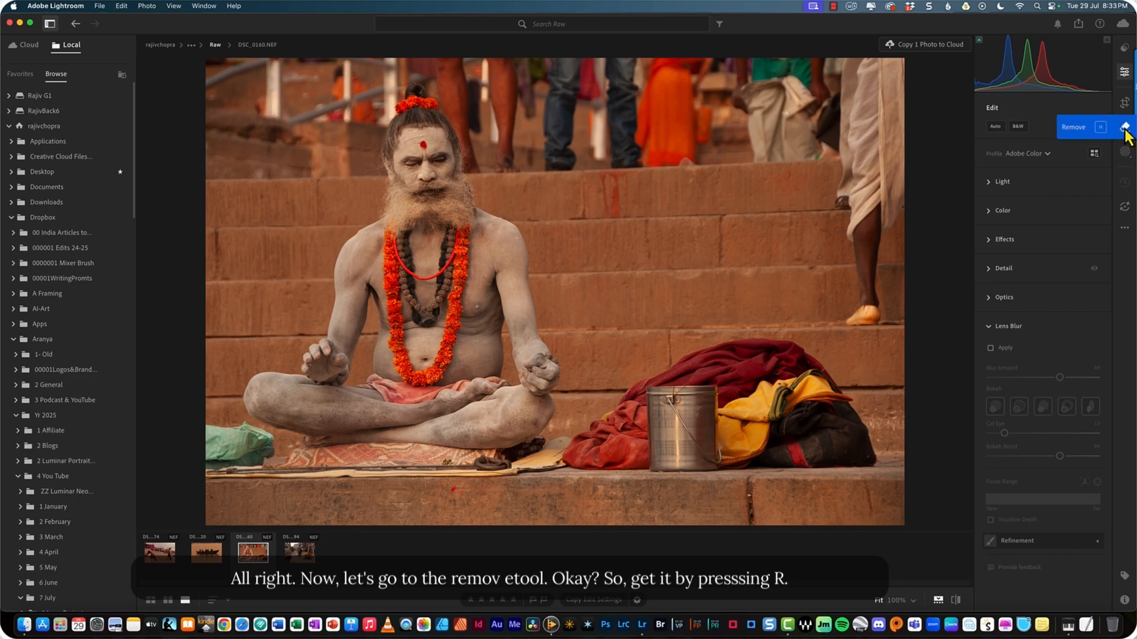
Step: Remove the red stain on the uppermost step behind the seated man using generative AI removal
{"action": "left_click", "coordinate": [1125, 129]}
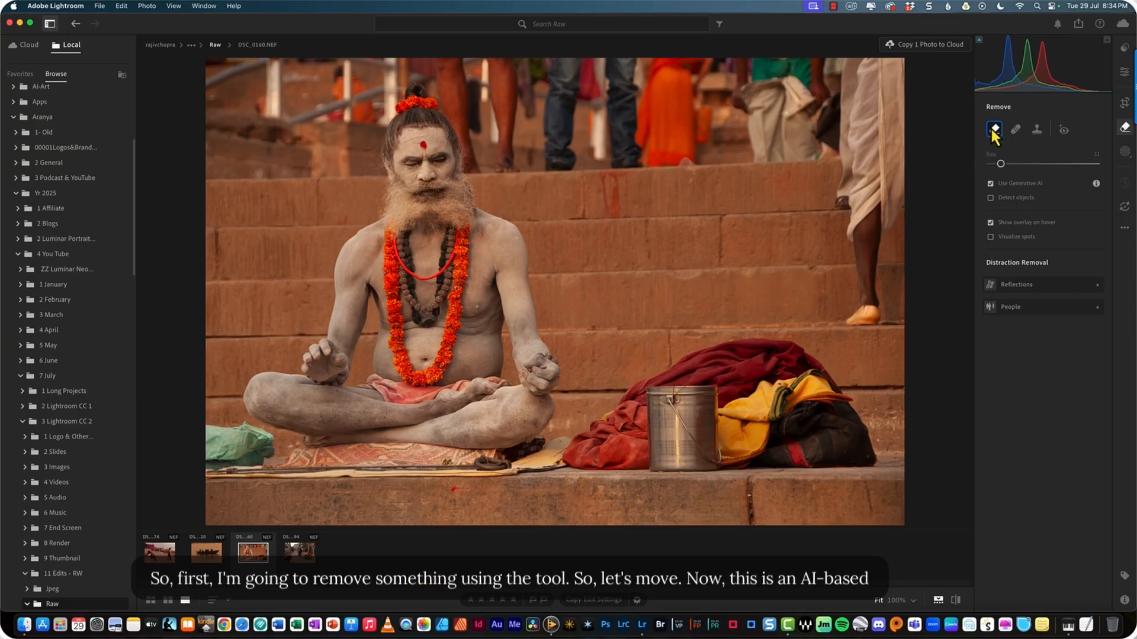
{"action": "mouse_move", "coordinate": [596, 197]}
{"action": "left_mouse_down"}
{"action": "mouse_move", "coordinate": [601, 178]}
{"action": "mouse_move", "coordinate": [634, 178]}
{"action": "mouse_move", "coordinate": [643, 195]}
{"action": "mouse_move", "coordinate": [605, 209]}
{"action": "mouse_move", "coordinate": [614, 190]}
{"action": "left_mouse_up"}
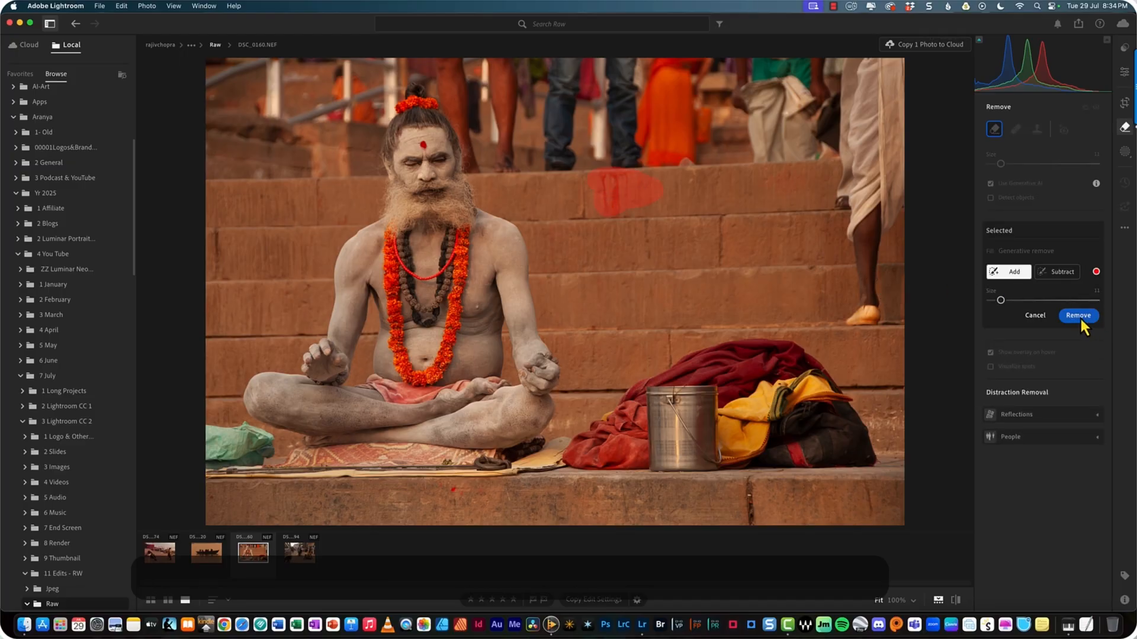
{"action": "left_click", "coordinate": [1078, 316]}
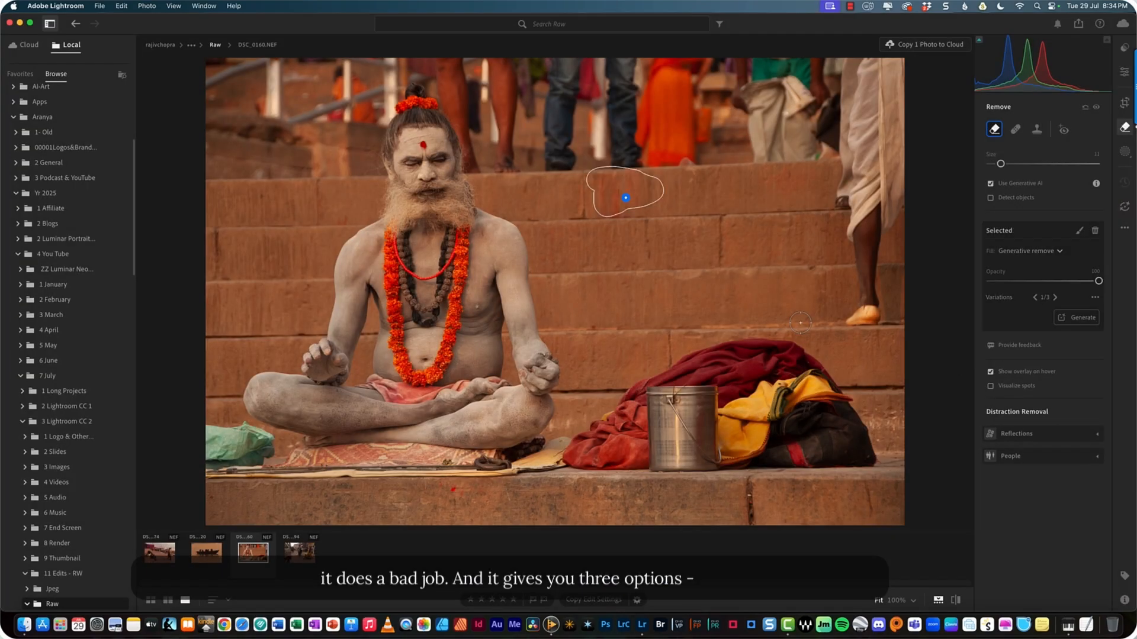
Step: Compare the variations of the stain removal, generate a new set, and browse it through to the third variation
{"action": "left_click", "coordinate": [1054, 297]}
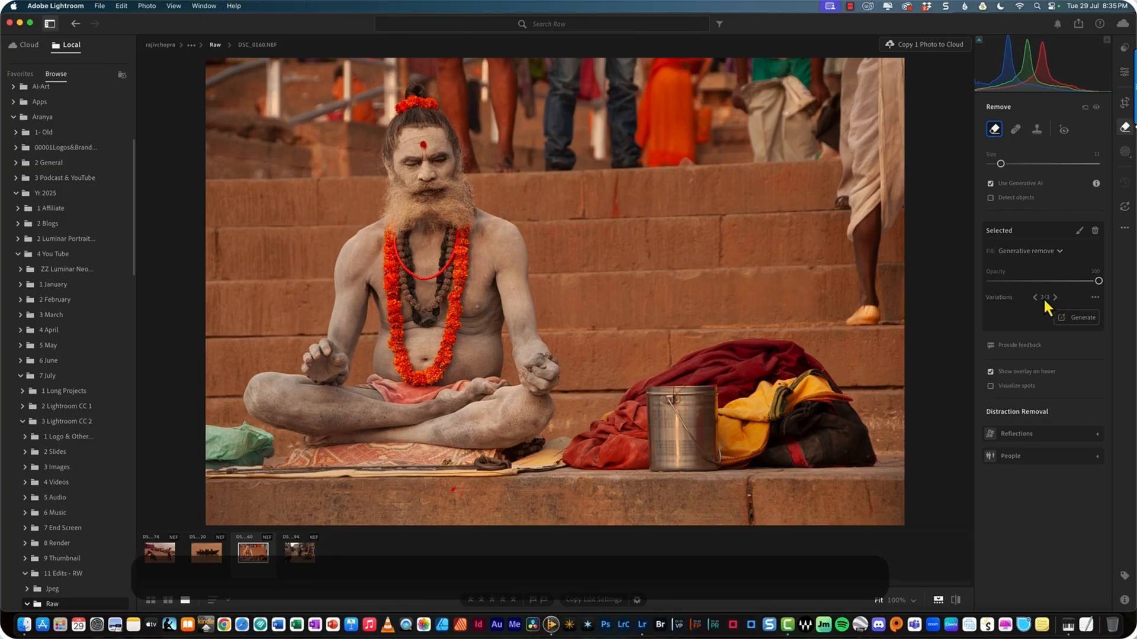
{"action": "left_click", "coordinate": [1035, 297]}
{"action": "left_click", "coordinate": [1035, 297]}
{"action": "left_click", "coordinate": [1055, 297]}
{"action": "left_click", "coordinate": [1054, 297]}
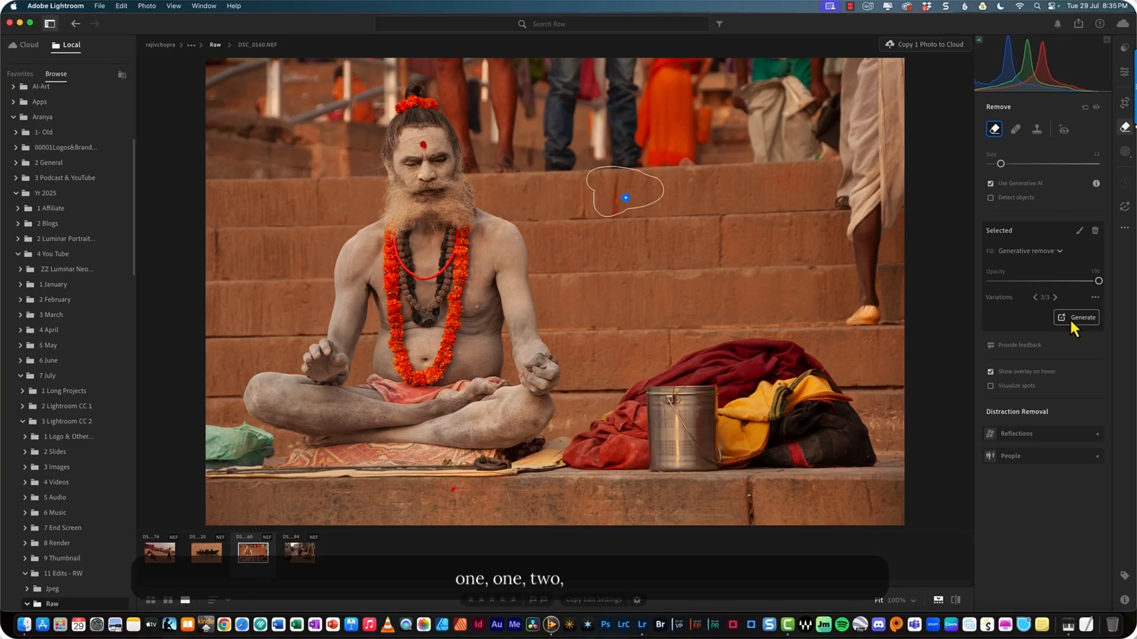
{"action": "left_click", "coordinate": [1069, 317]}
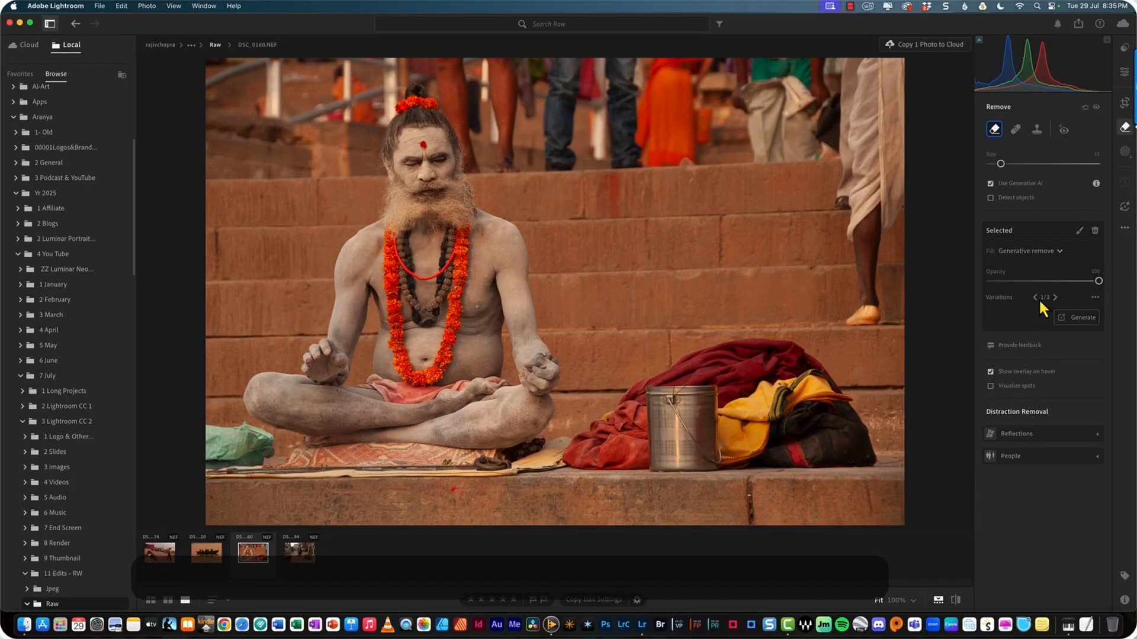
{"action": "left_click", "coordinate": [1055, 297]}
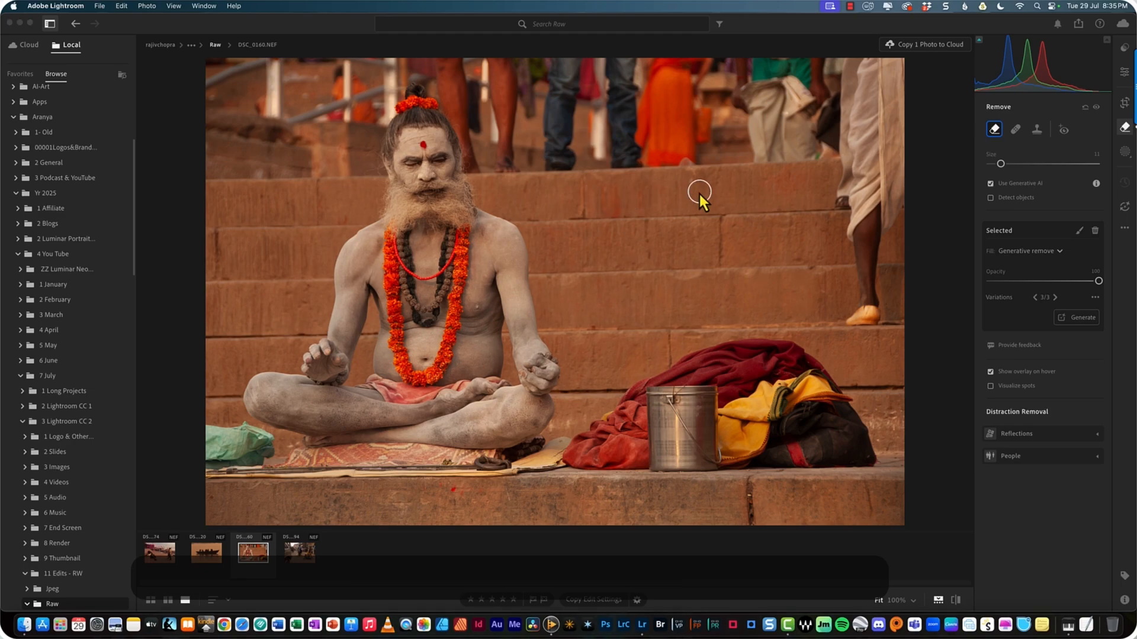
Step: Generatively remove a wider strip of the step around the old stain and keep the second variation
{"action": "mouse_move", "coordinate": [700, 193]}
{"action": "left_mouse_down"}
{"action": "mouse_move", "coordinate": [606, 193]}
{"action": "mouse_move", "coordinate": [594, 206]}
{"action": "mouse_move", "coordinate": [688, 203]}
{"action": "mouse_move", "coordinate": [691, 190]}
{"action": "mouse_move", "coordinate": [589, 184]}
{"action": "left_mouse_up"}
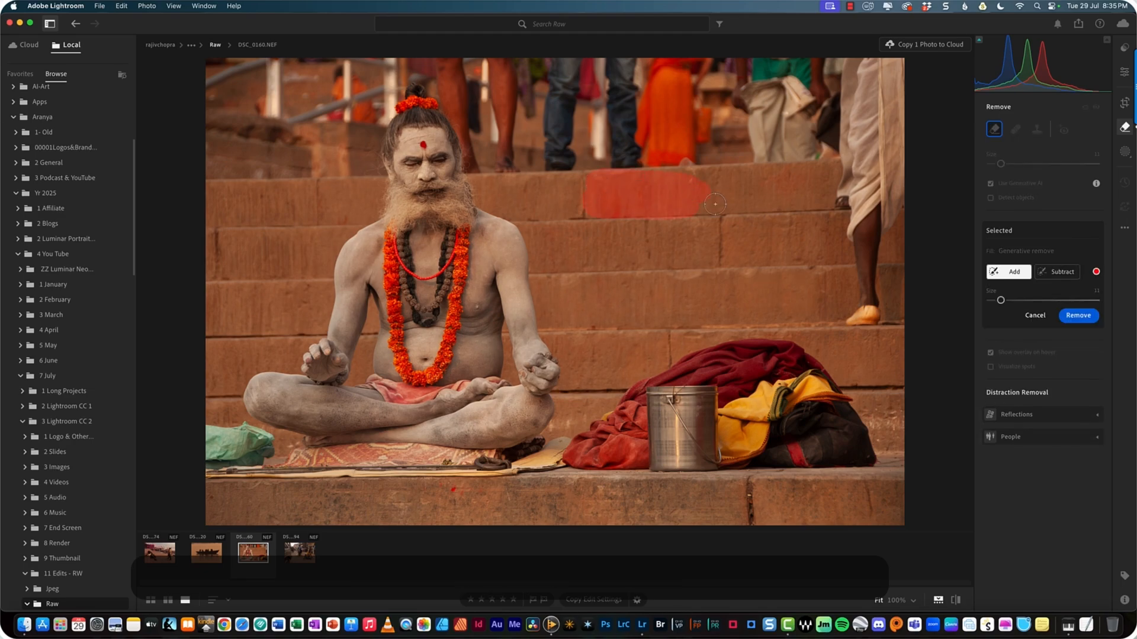
{"action": "left_click", "coordinate": [1086, 318]}
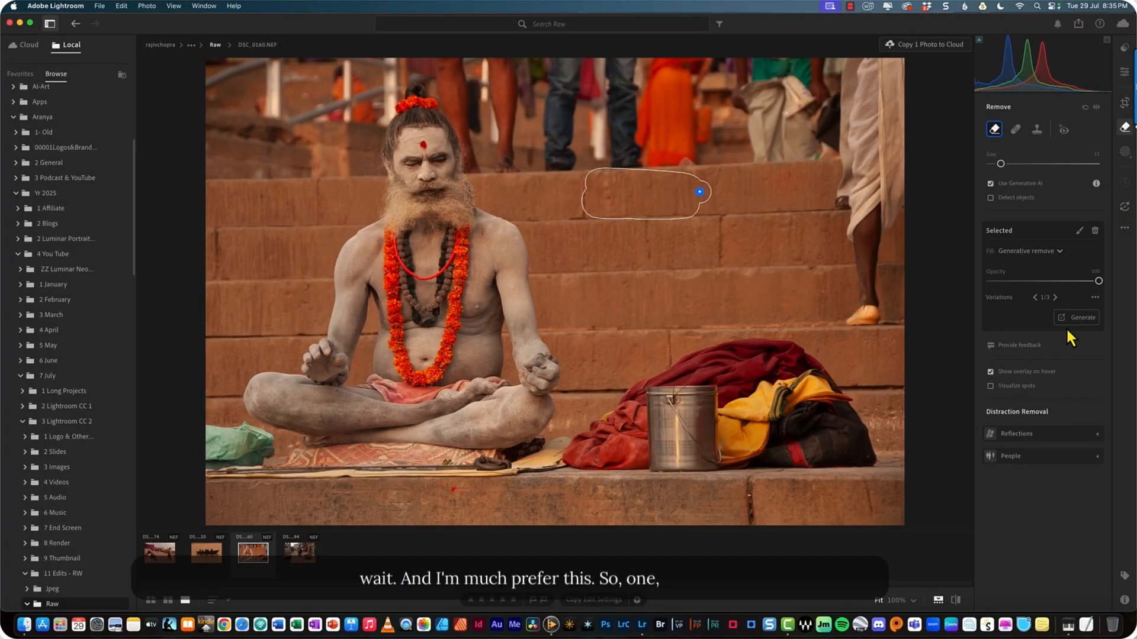
{"action": "left_click", "coordinate": [1054, 297]}
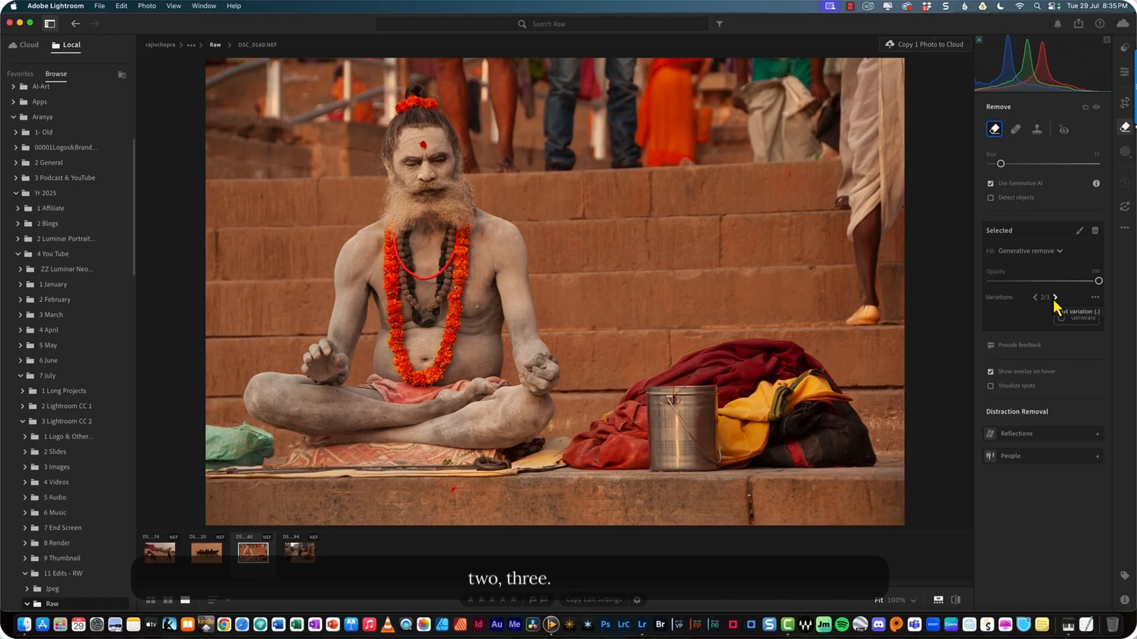
{"action": "left_click", "coordinate": [1054, 297]}
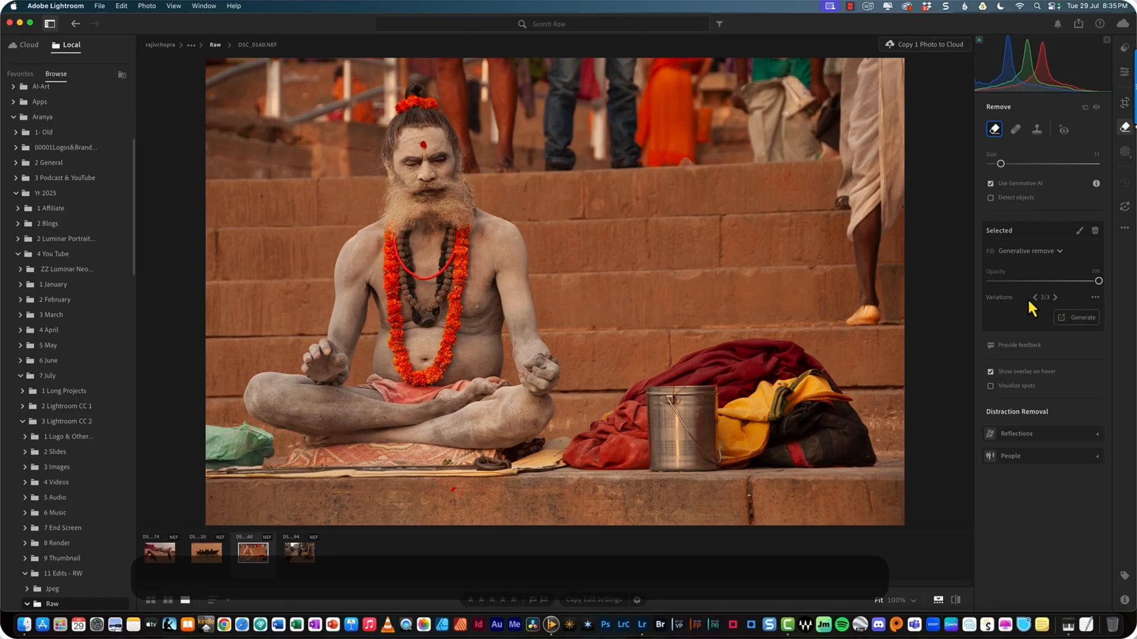
{"action": "left_click", "coordinate": [1034, 298]}
{"action": "left_click", "coordinate": [1035, 298]}
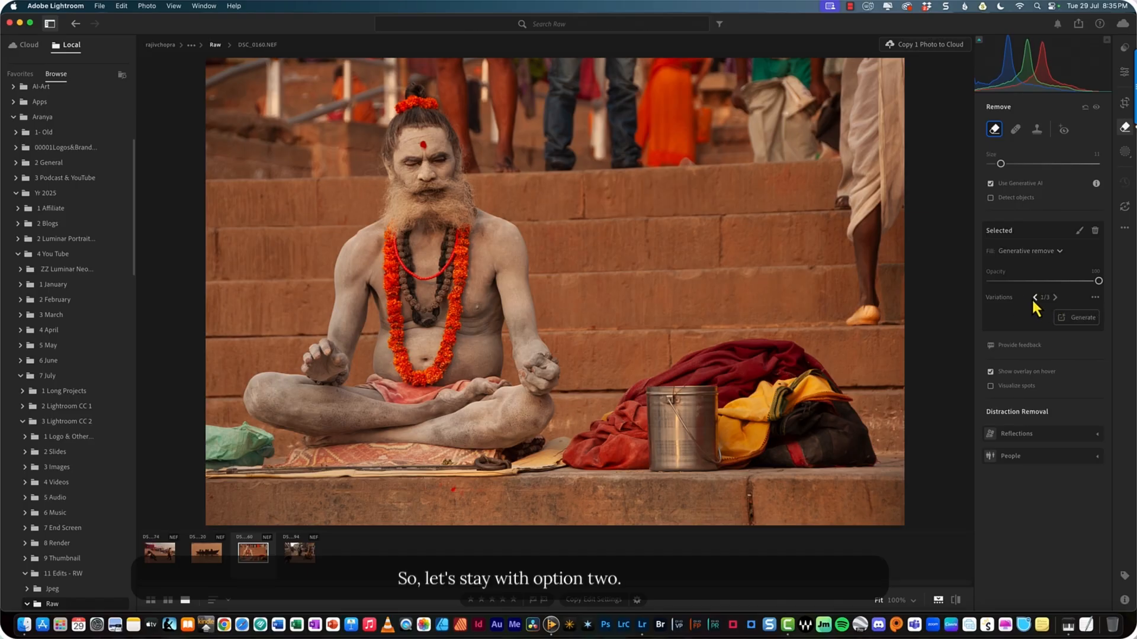
{"action": "left_click", "coordinate": [1053, 297]}
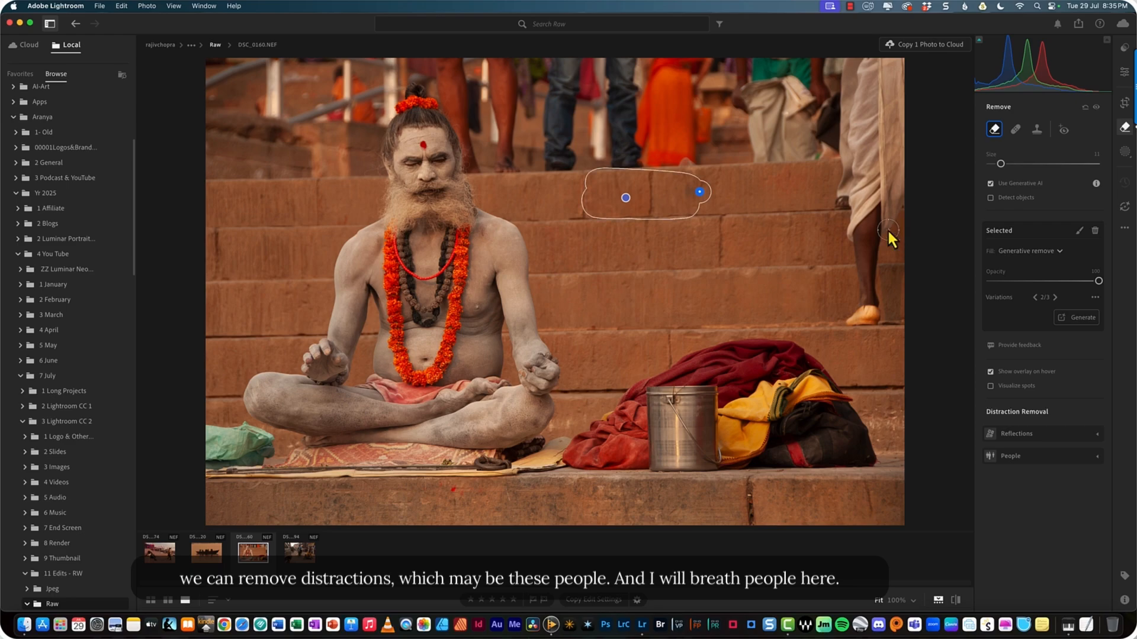
Step: Remove the detected background people with distraction removal and update all outdated AI settings
{"action": "left_click", "coordinate": [1021, 456]}
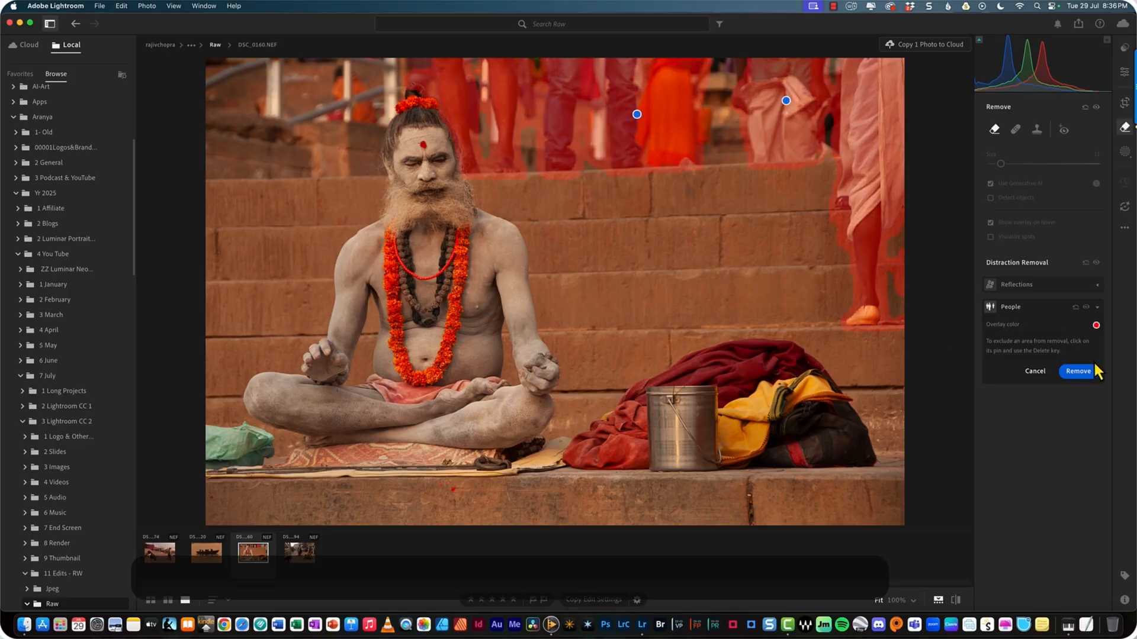
{"action": "left_click", "coordinate": [1086, 371]}
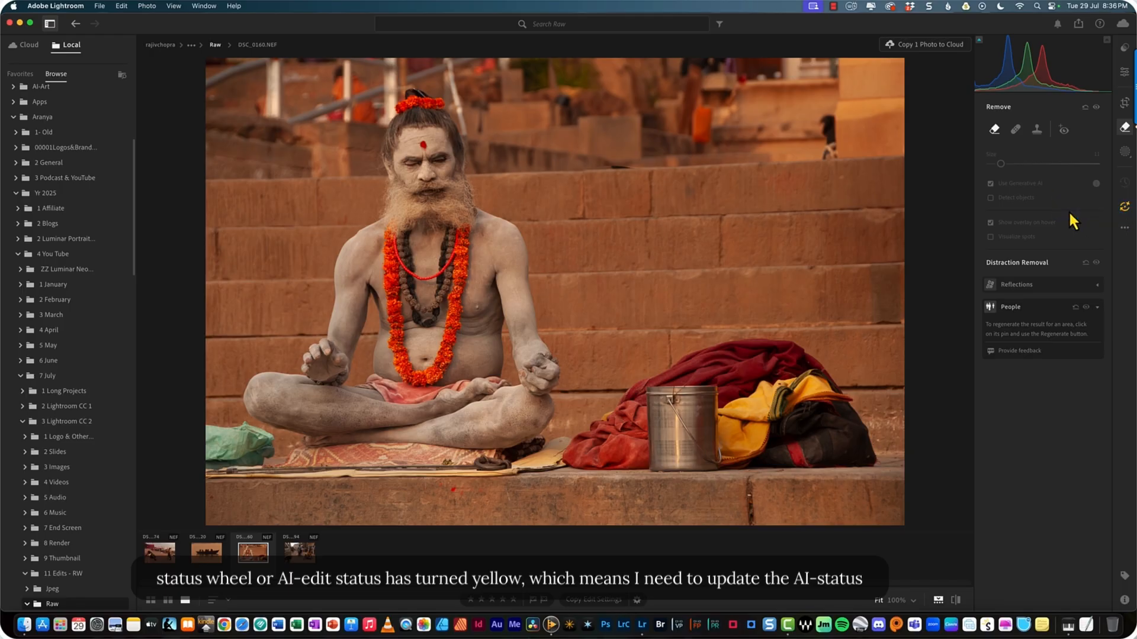
{"action": "left_click", "coordinate": [1125, 210]}
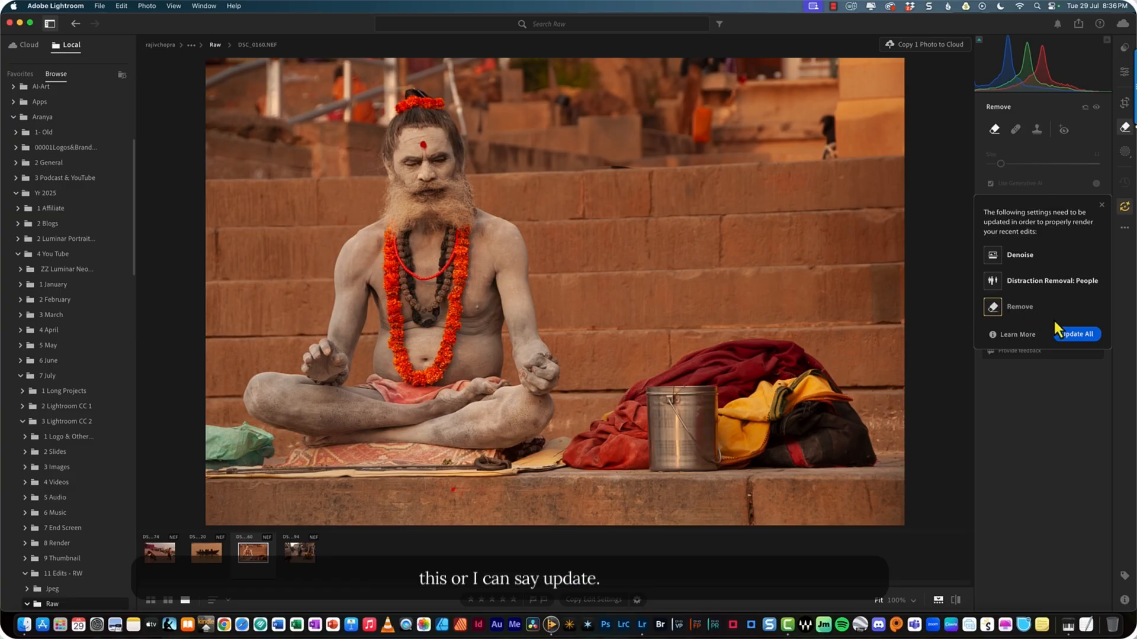
{"action": "left_click", "coordinate": [1075, 334]}
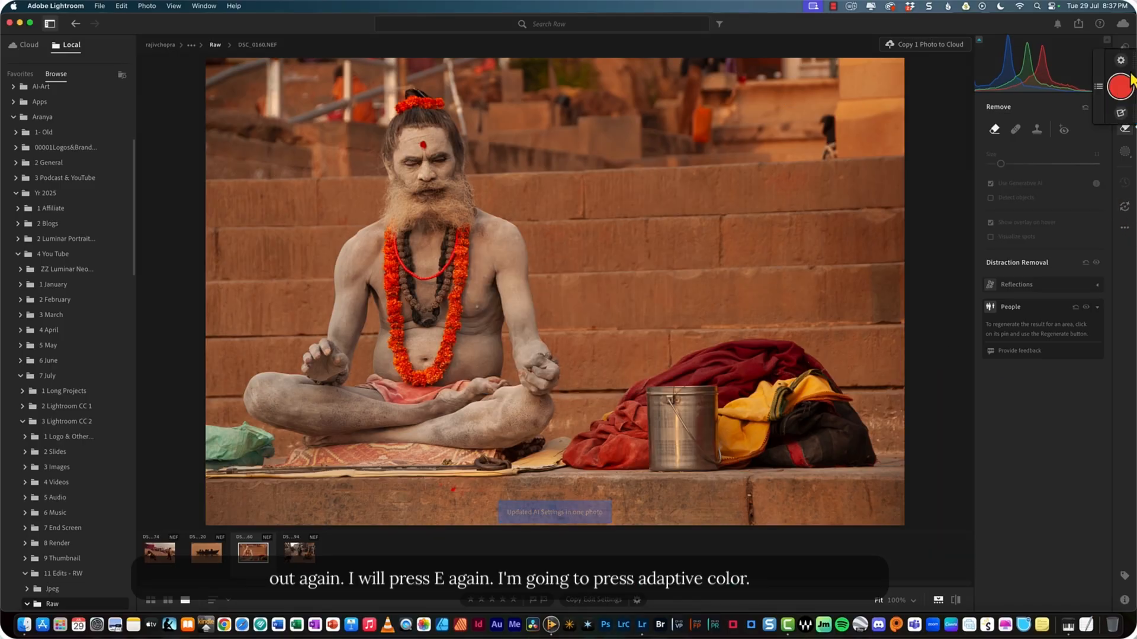
Step: Apply the Adaptive Color profile to the photo and raise its Amount to about 134
{"action": "key", "text": "e"}
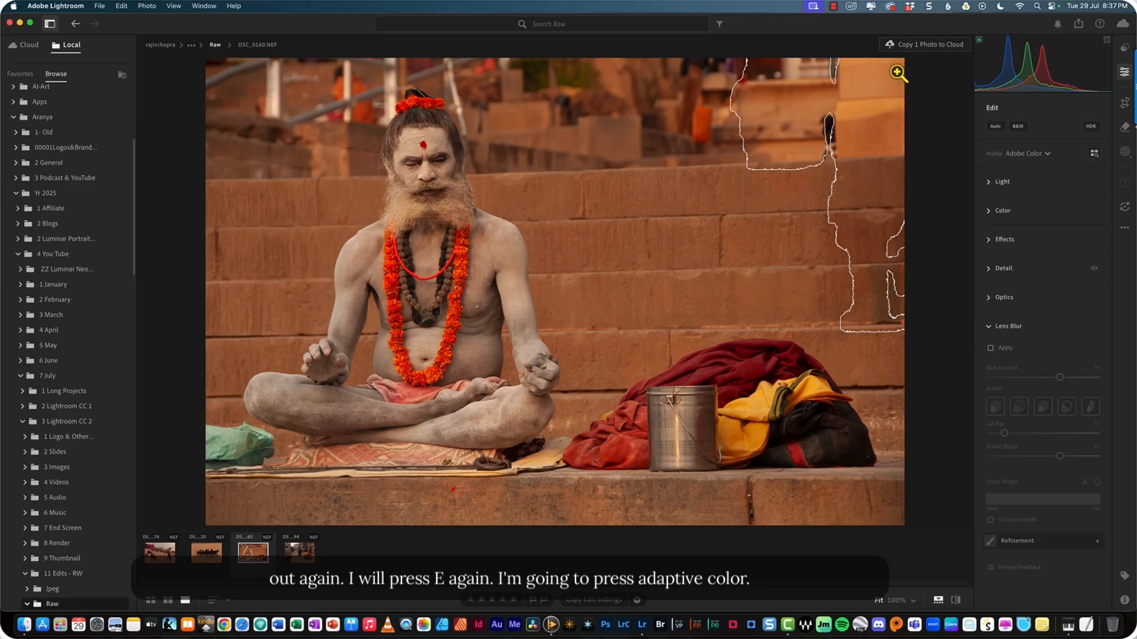
{"action": "left_click", "coordinate": [1047, 153]}
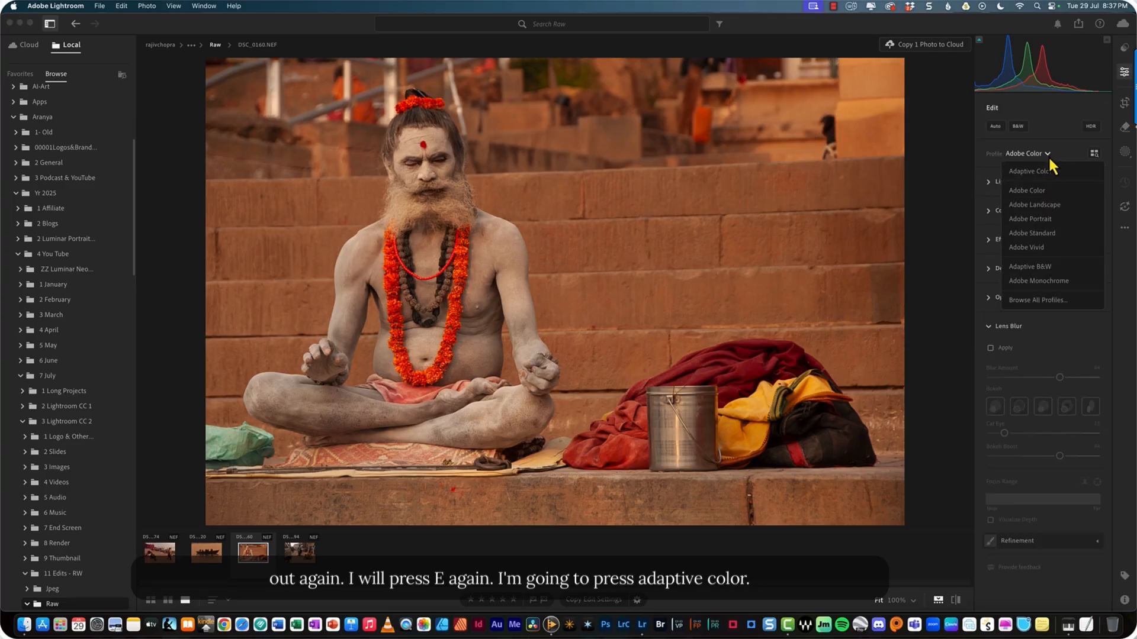
{"action": "left_click", "coordinate": [1046, 171]}
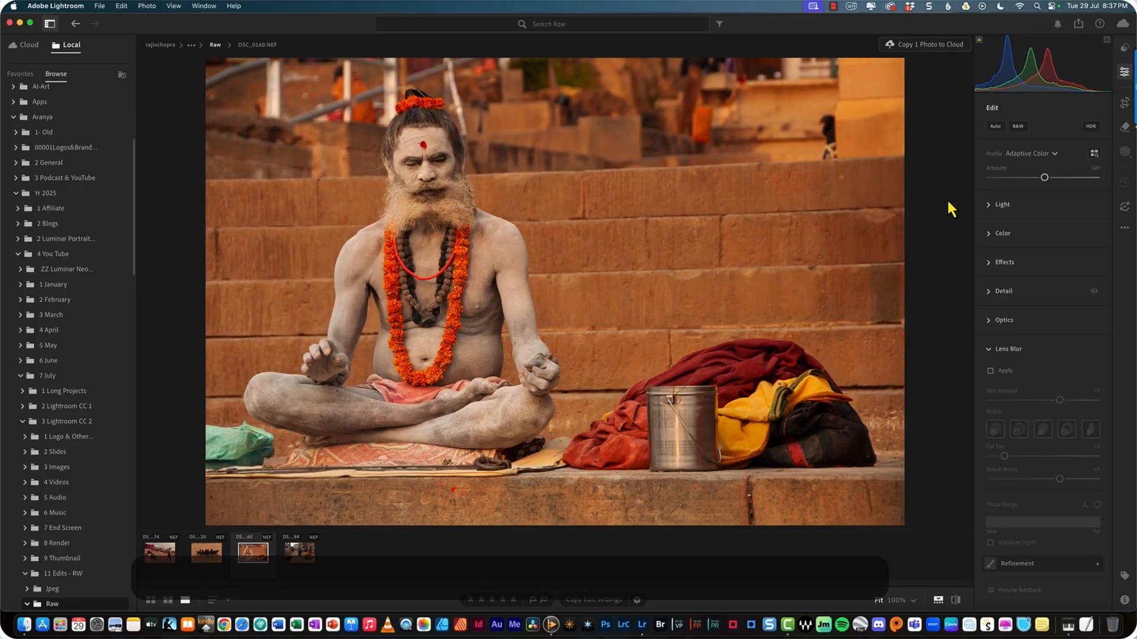
{"action": "left_click_drag", "start_coordinate": [1044, 178], "coordinate": [1062, 180]}
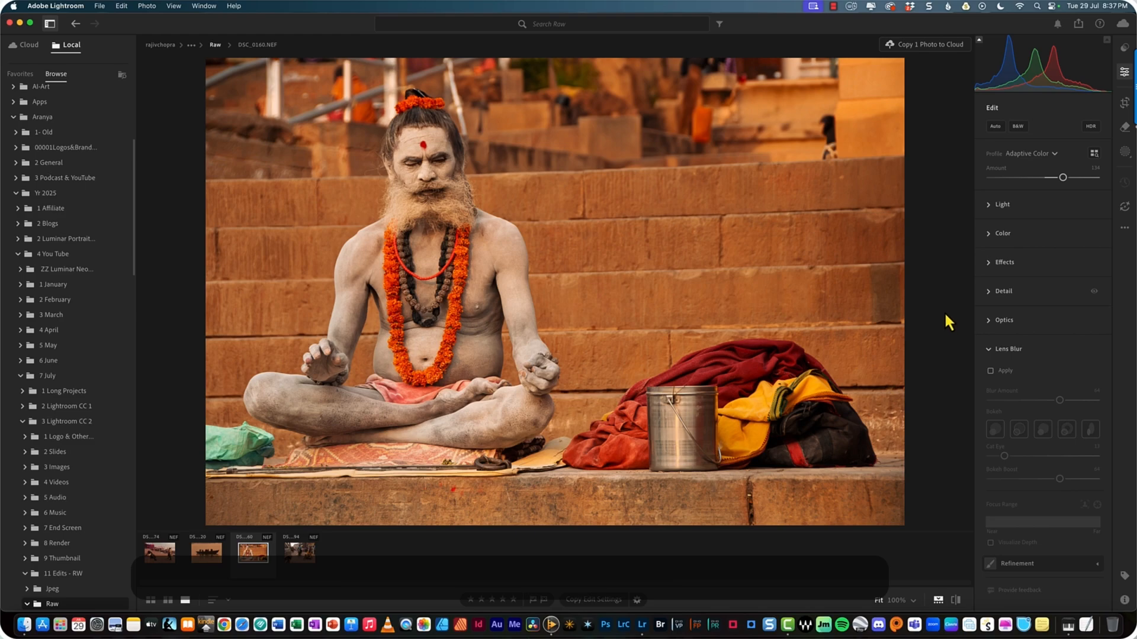
{"action": "key", "text": "Right"}
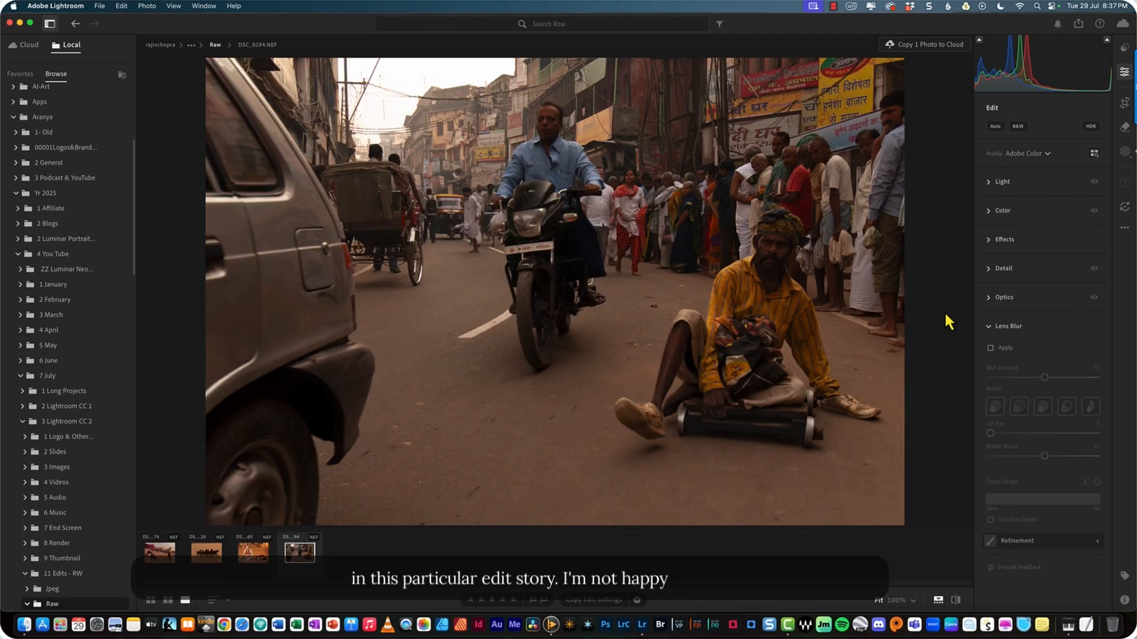
{"action": "left_click", "coordinate": [206, 552]}
{"action": "left_click", "coordinate": [253, 553]}
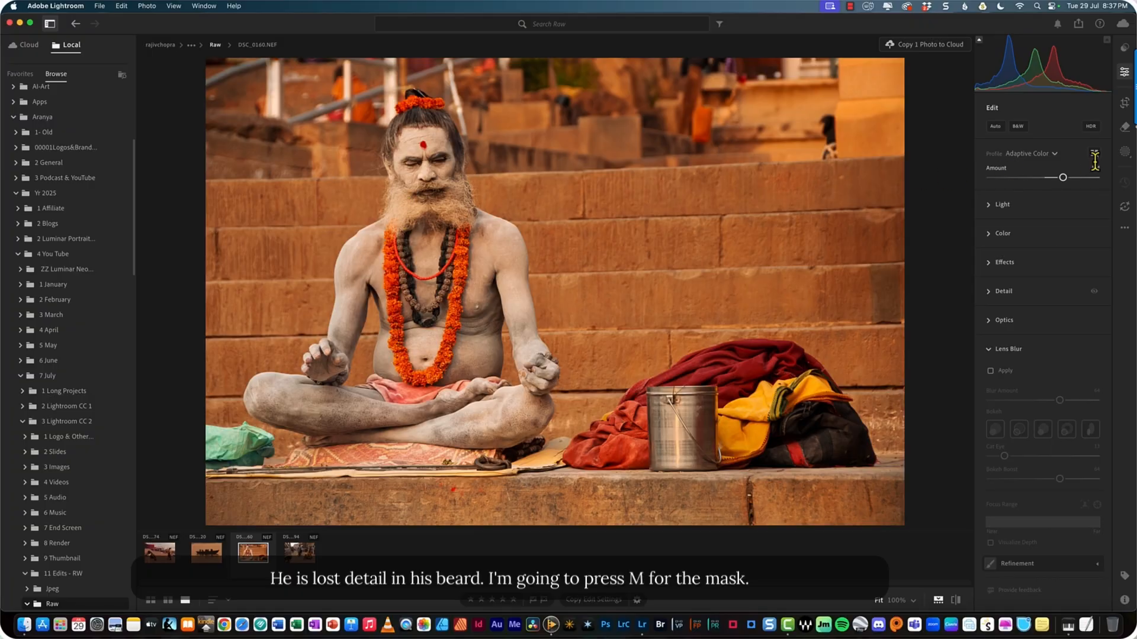
Step: Paint a new brush mask over the side of the man's beard that lacks detail
{"action": "key", "text": "m"}
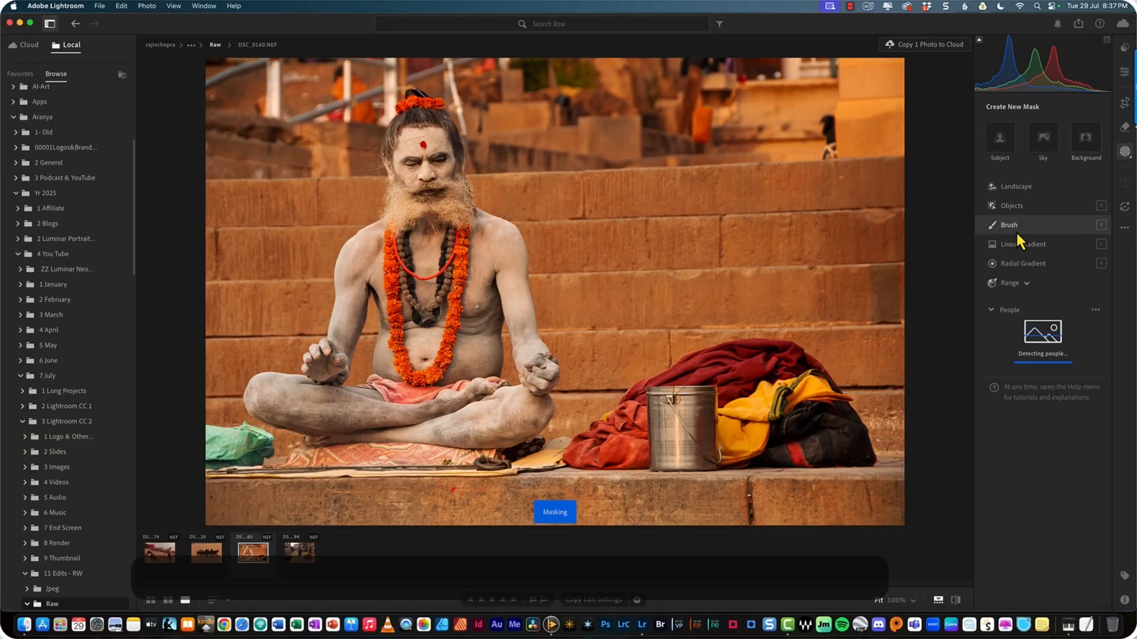
{"action": "key", "text": "b"}
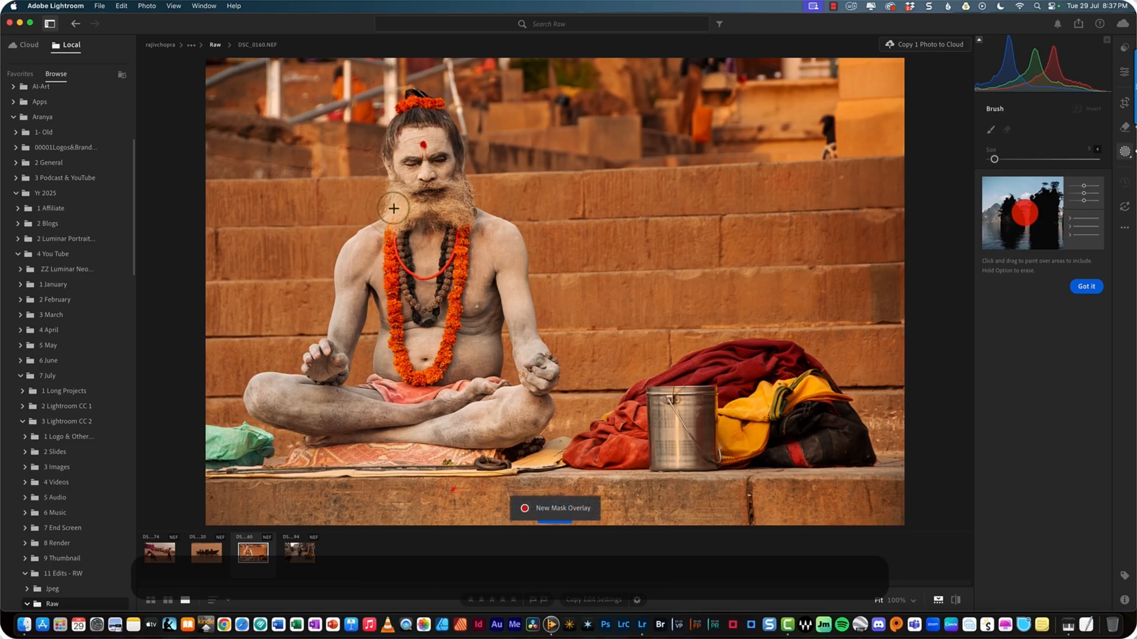
{"action": "mouse_move", "coordinate": [393, 189]}
{"action": "left_mouse_down"}
{"action": "mouse_move", "coordinate": [393, 216]}
{"action": "mouse_move", "coordinate": [410, 212]}
{"action": "left_mouse_up"}
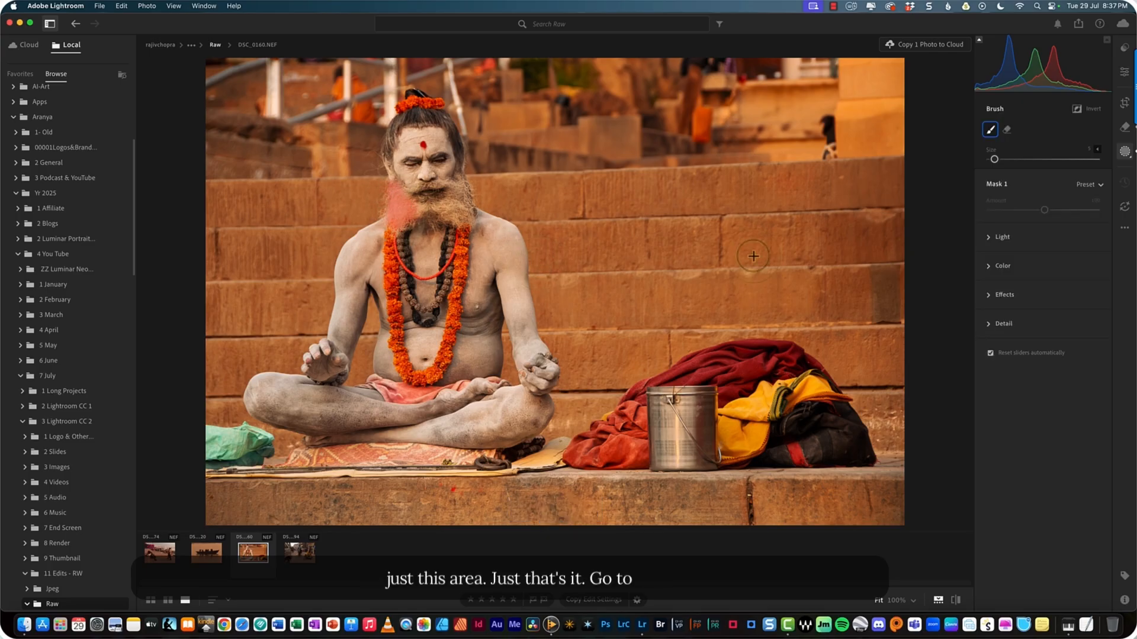
Step: Set the beard mask's Clarity to about 40 and Texture to about 36, increase its Sharpness, and return to the general edit settings
{"action": "left_click", "coordinate": [989, 295]}
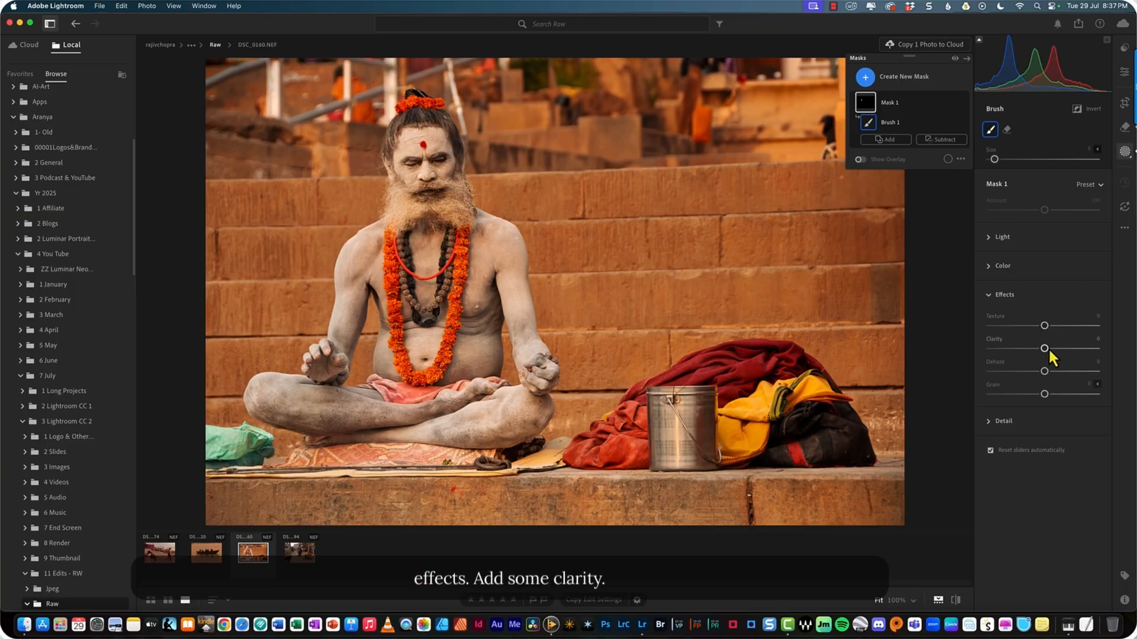
{"action": "mouse_move", "coordinate": [1047, 349]}
{"action": "left_mouse_down"}
{"action": "mouse_move", "coordinate": [1067, 349]}
{"action": "mouse_move", "coordinate": [1053, 329]}
{"action": "mouse_move", "coordinate": [1067, 325]}
{"action": "left_mouse_up"}
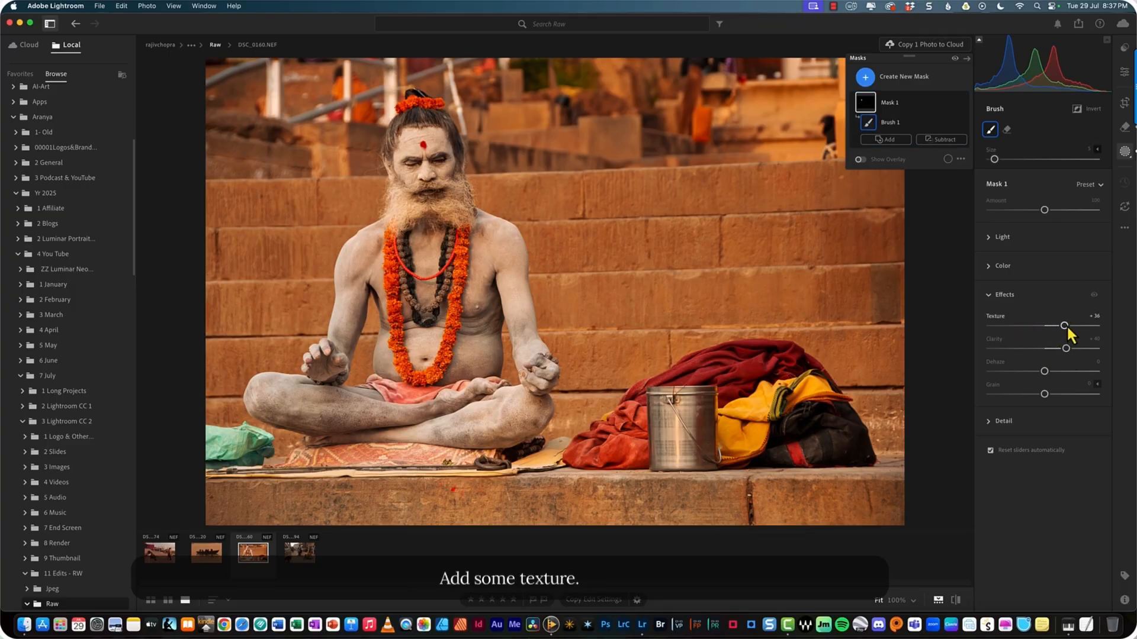
{"action": "left_click", "coordinate": [990, 421]}
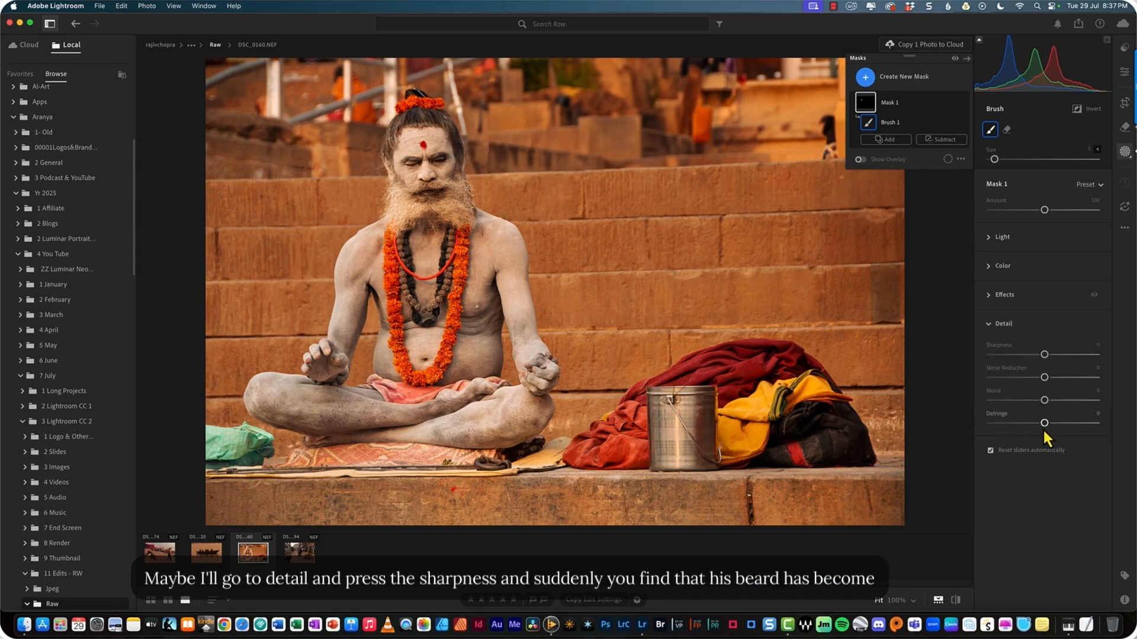
{"action": "left_click_drag", "start_coordinate": [1044, 354], "coordinate": [1065, 354]}
{"action": "key", "text": "e"}
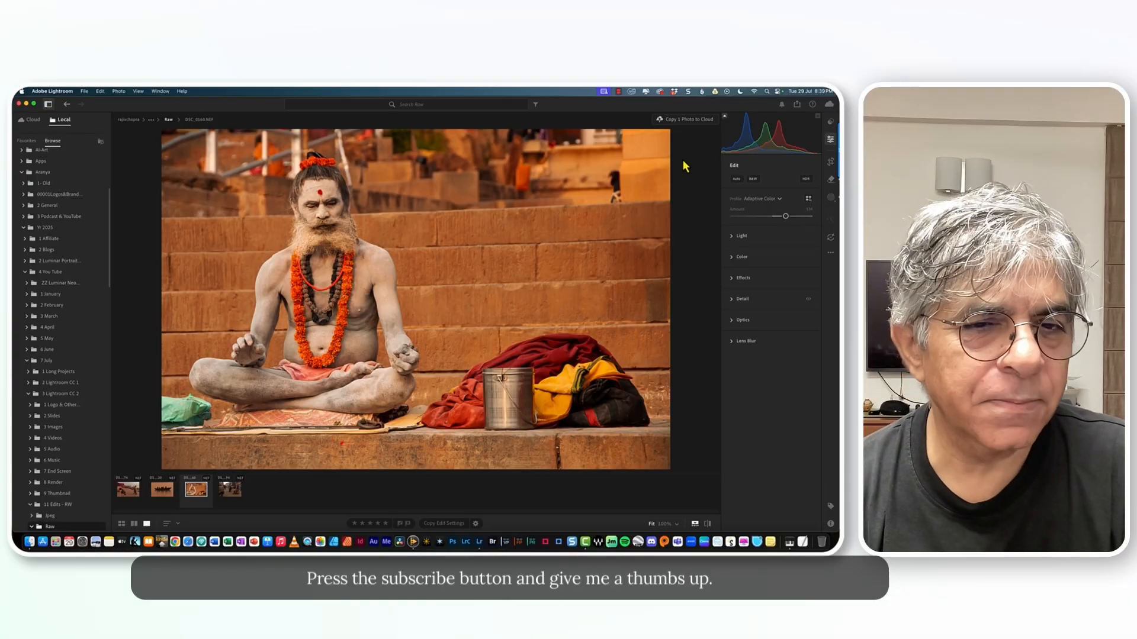
{"action": "left_click", "coordinate": [618, 93]}
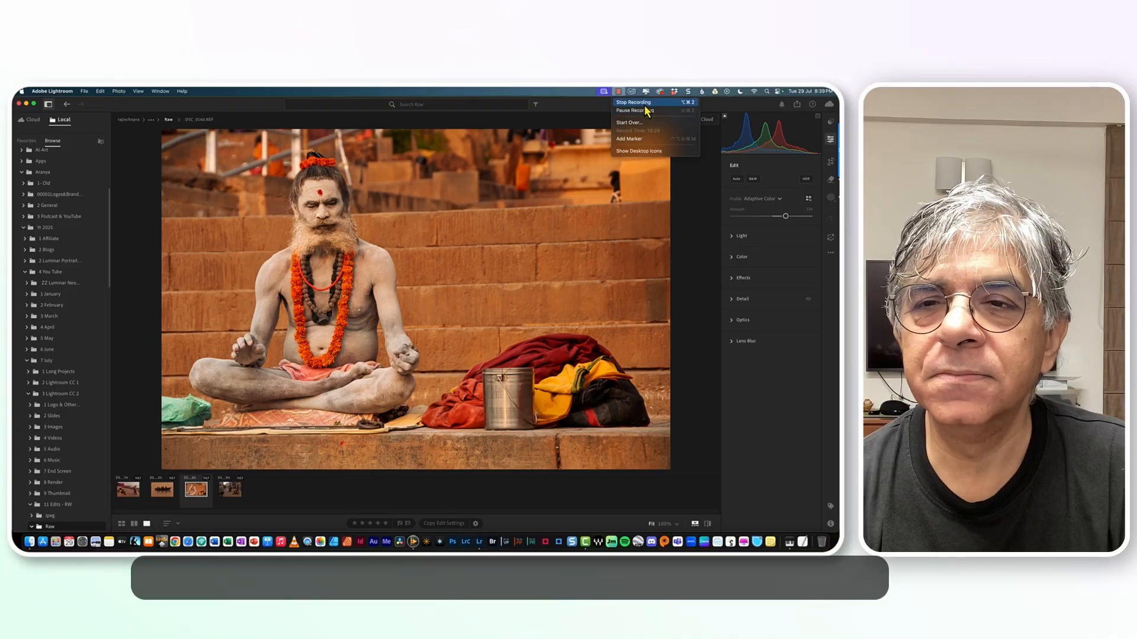